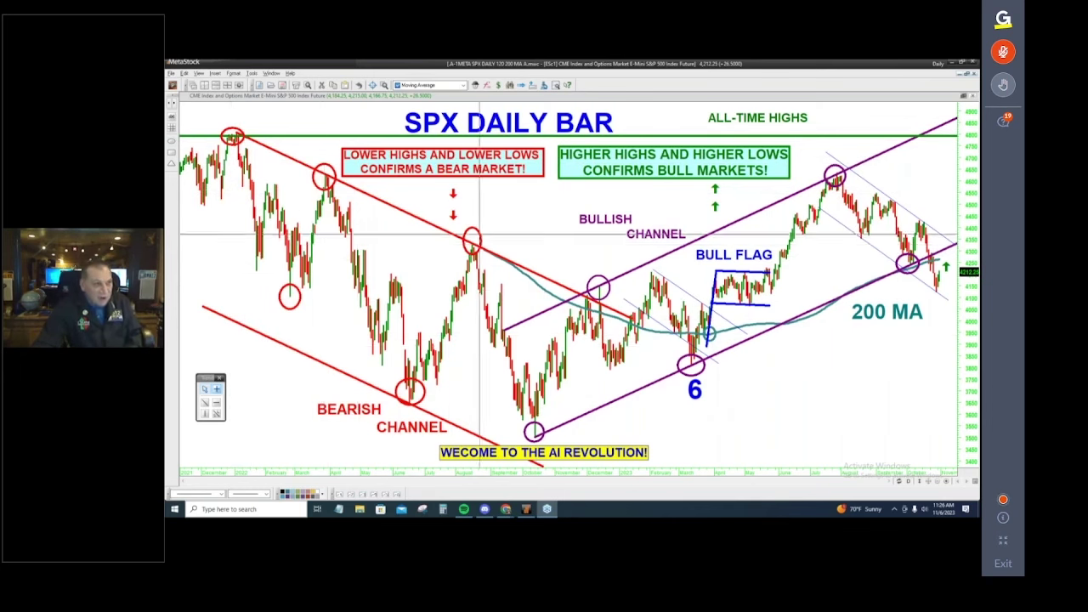
# Shift the bear-market and bull-market confirmation text boxes slightly to the left on the chart
pyautogui.moveTo(492, 167)
pyautogui.mouseDown()
pyautogui.moveTo(431, 167)
pyautogui.moveTo(475, 164)
pyautogui.mouseUp()
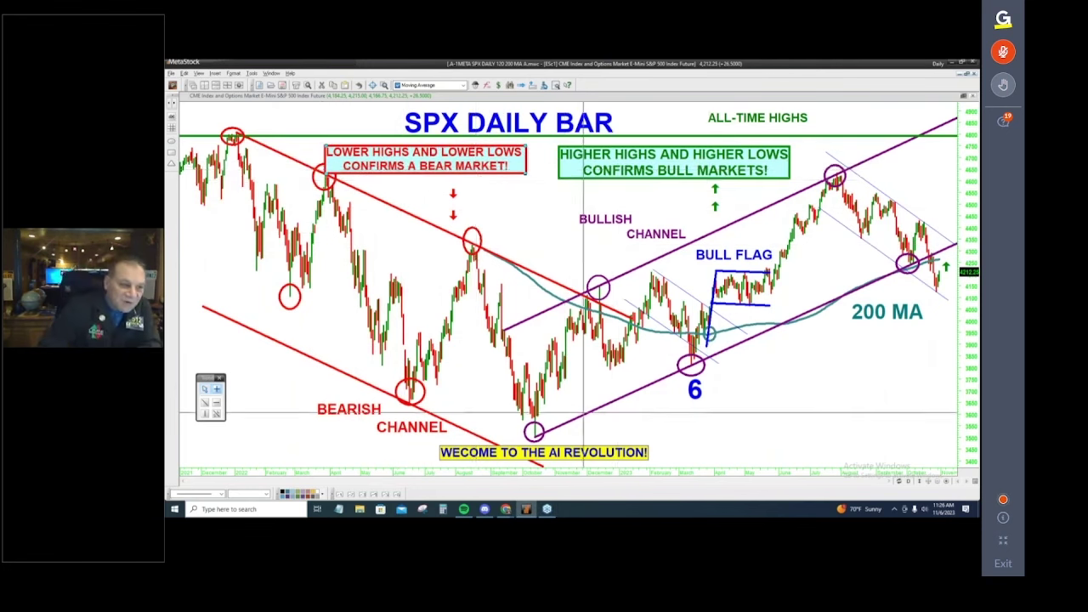
pyautogui.moveTo(646, 170); pyautogui.dragTo(669, 171)
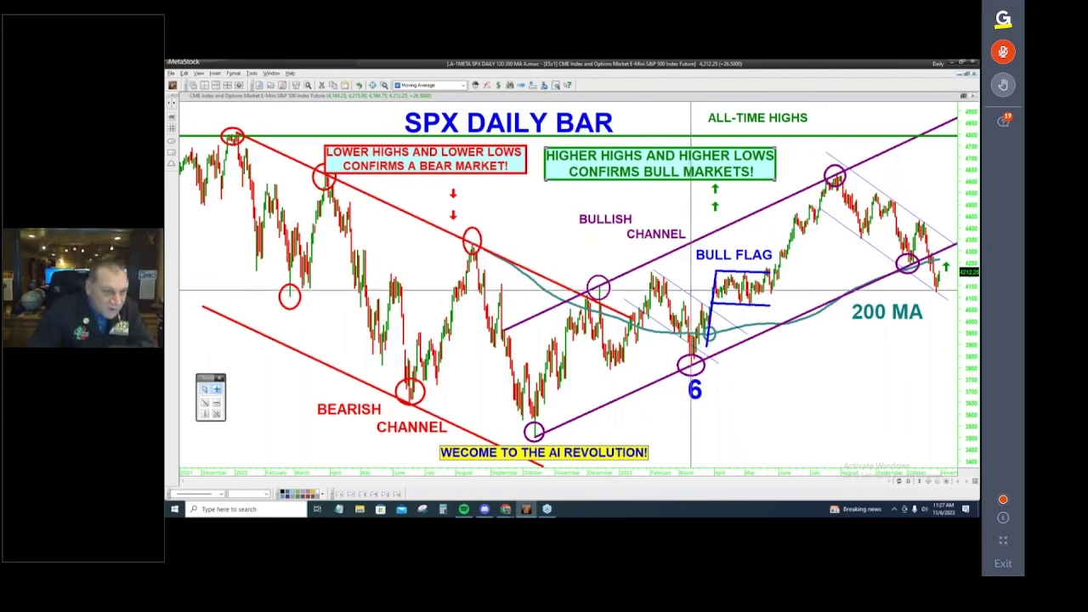
# Give both blue trendlines of the February–March 2023 down channel a heavy line weight
pyautogui.rightClick(693, 295)
pyautogui.press('Escape')
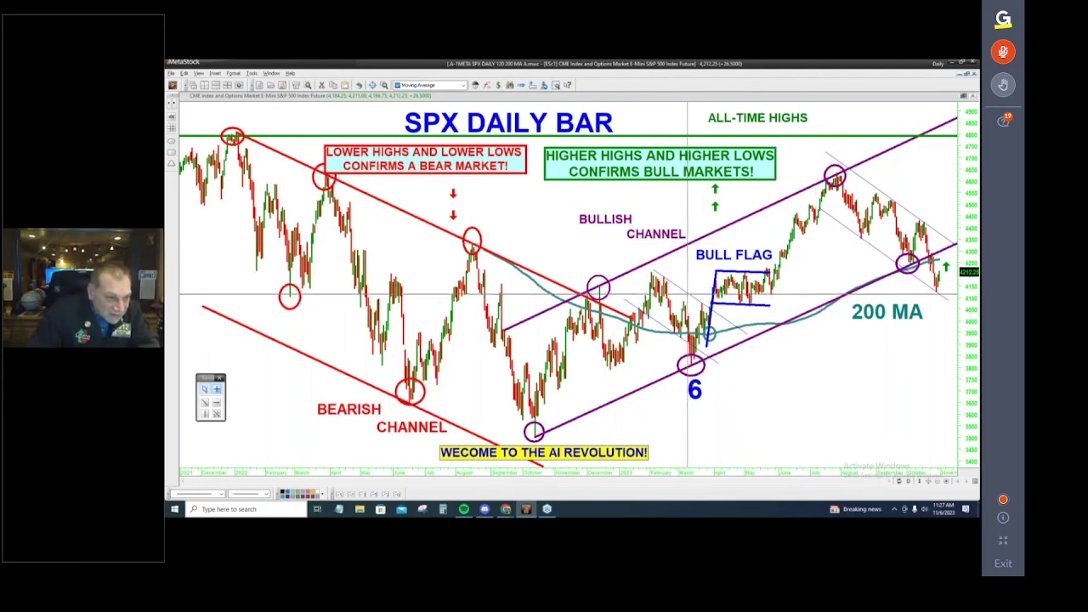
pyautogui.rightClick(688, 294)
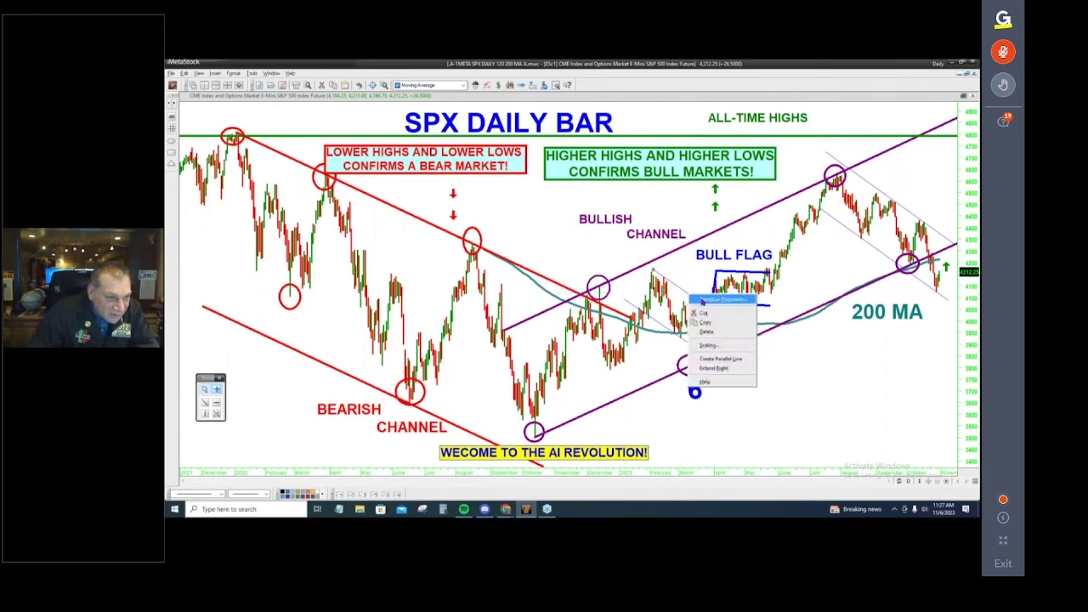
pyautogui.click(702, 300)
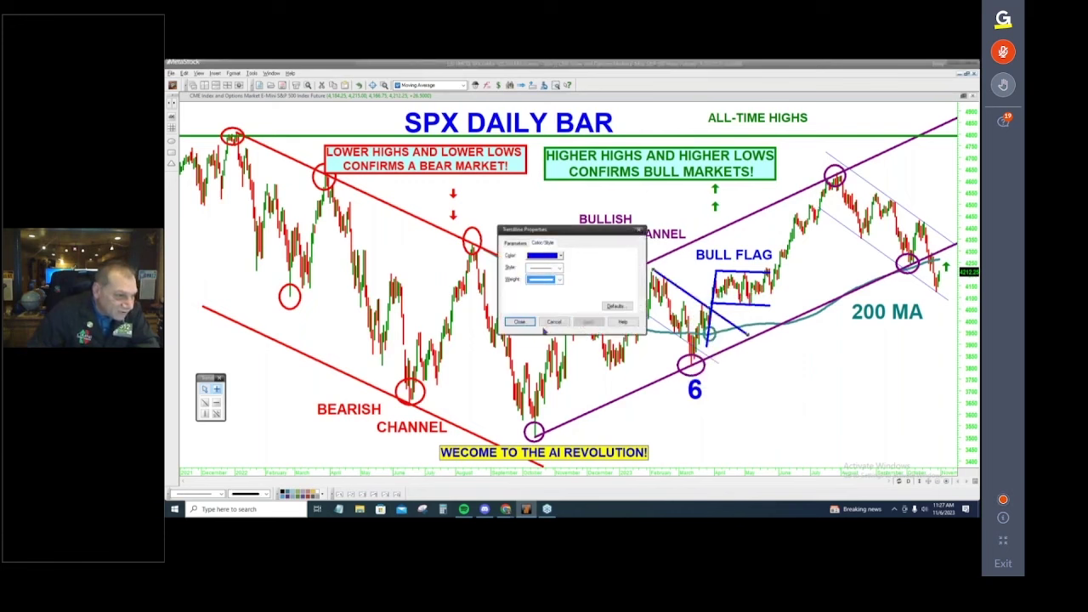
pyautogui.click(520, 323)
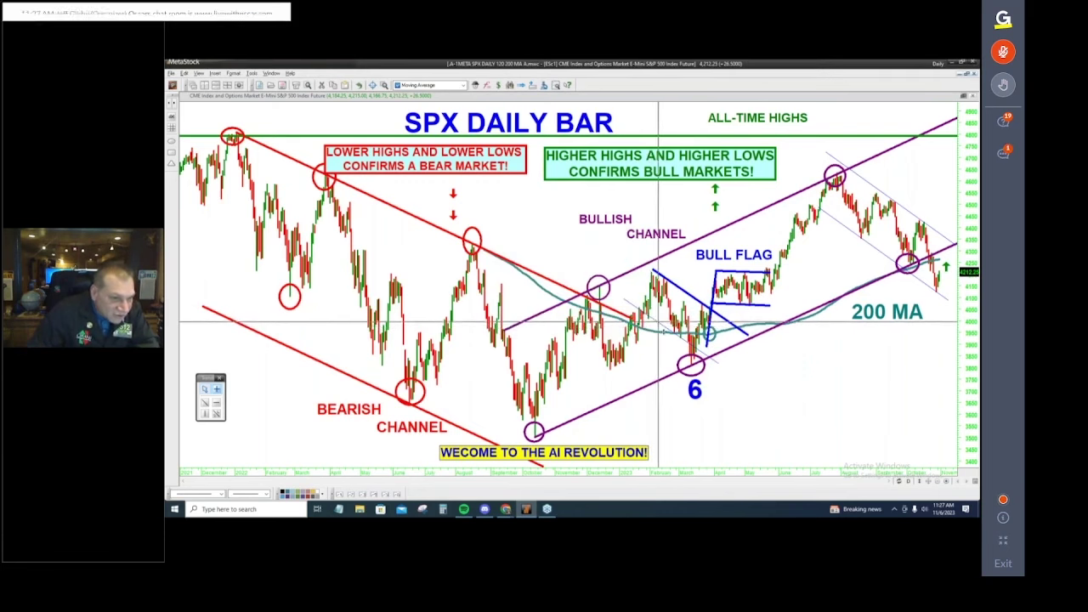
pyautogui.rightClick(653, 321)
pyautogui.click(667, 330)
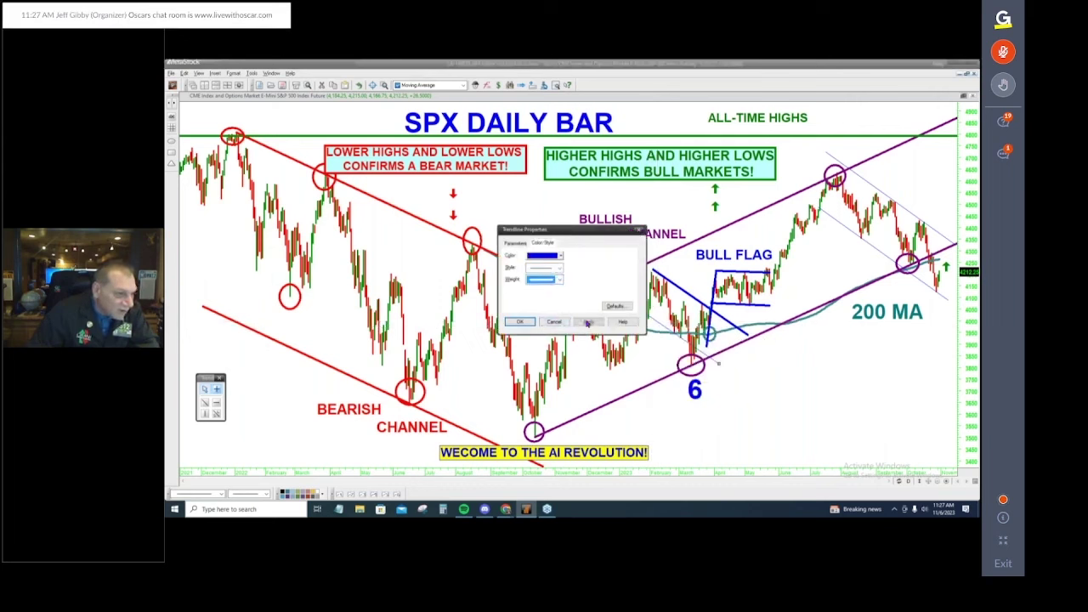
pyautogui.click(520, 322)
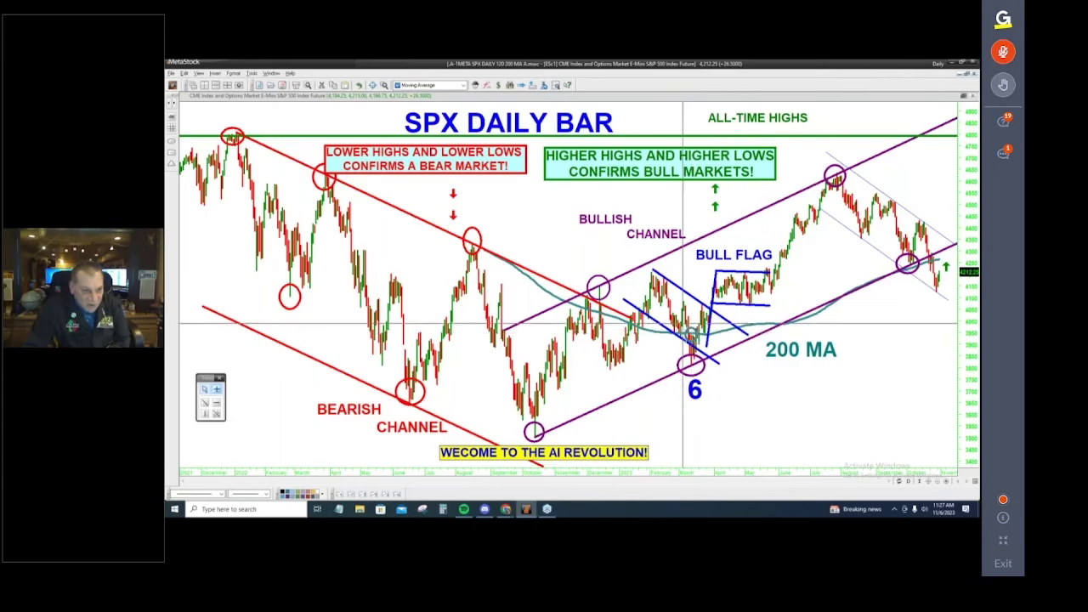
# Move the small teal circle off the moving average line and place the 200 MA label just left of the circled March low
pyautogui.rightClick(689, 328)
pyautogui.press('Escape')
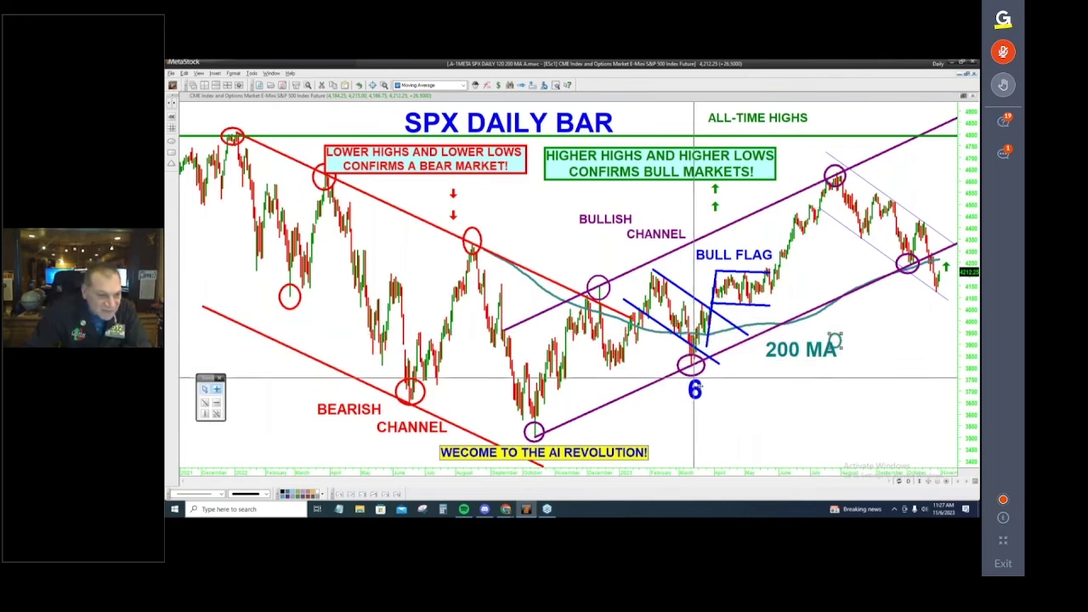
pyautogui.click(946, 483)
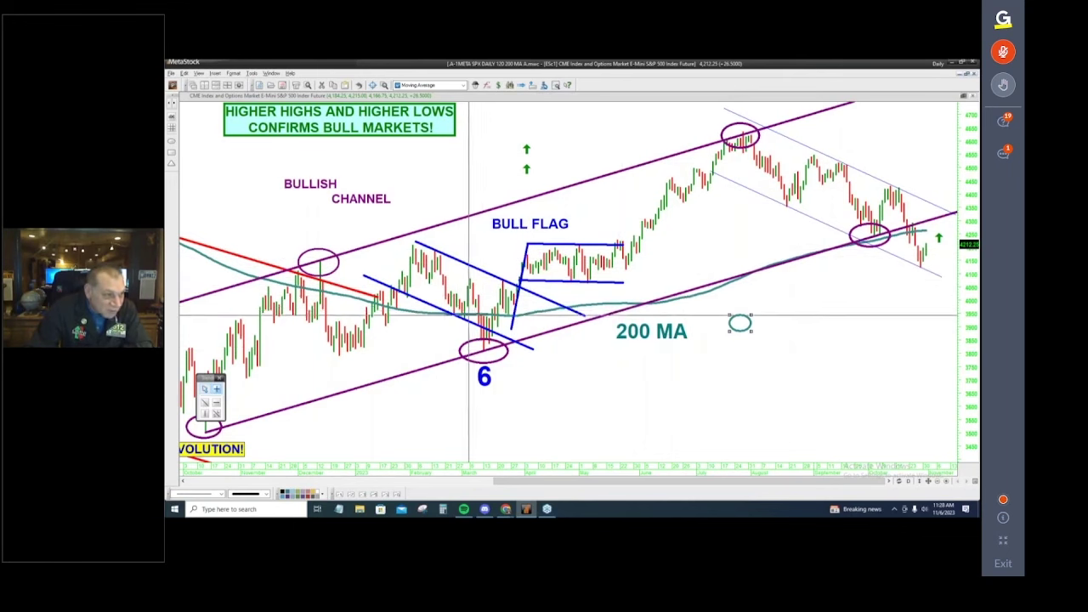
pyautogui.moveTo(663, 333); pyautogui.dragTo(441, 353)
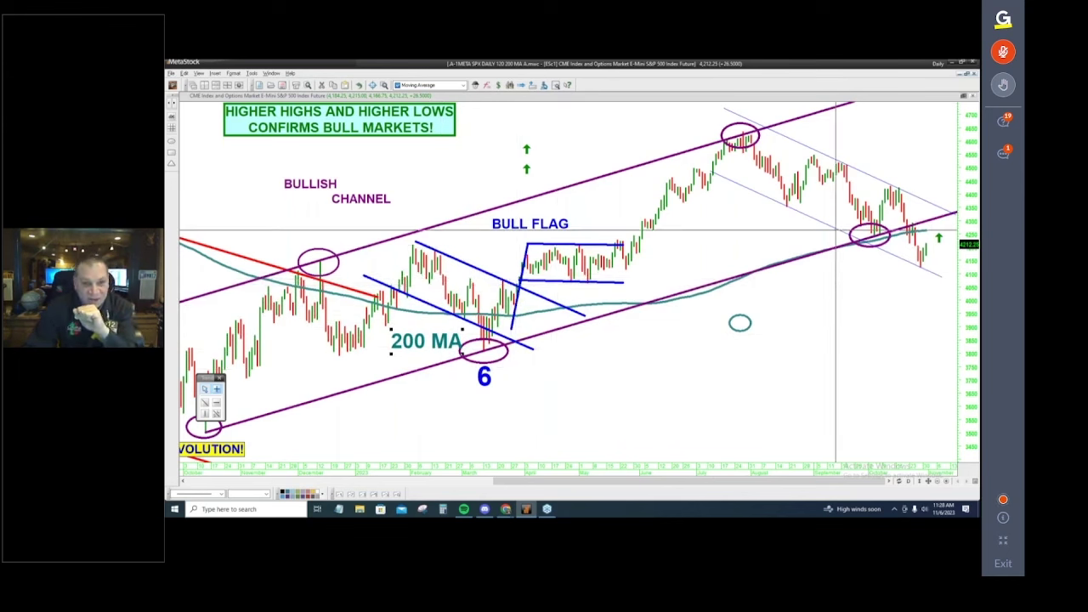
# Give both blue trendlines of the down channel starting at the July 2023 peak a heavy line weight
pyautogui.click(936, 481)
pyautogui.click(935, 482)
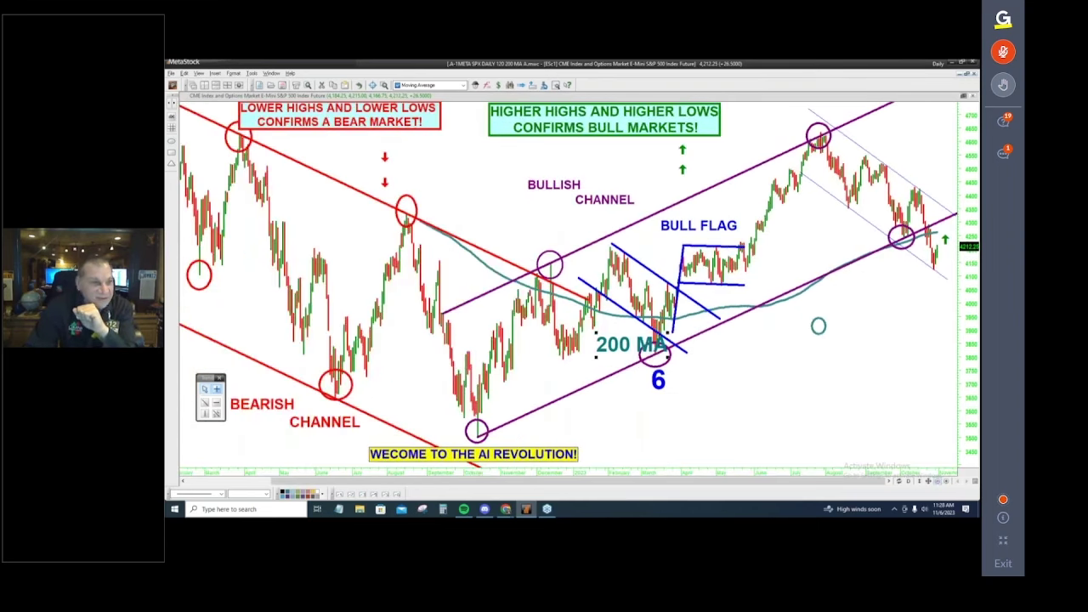
pyautogui.click(935, 482)
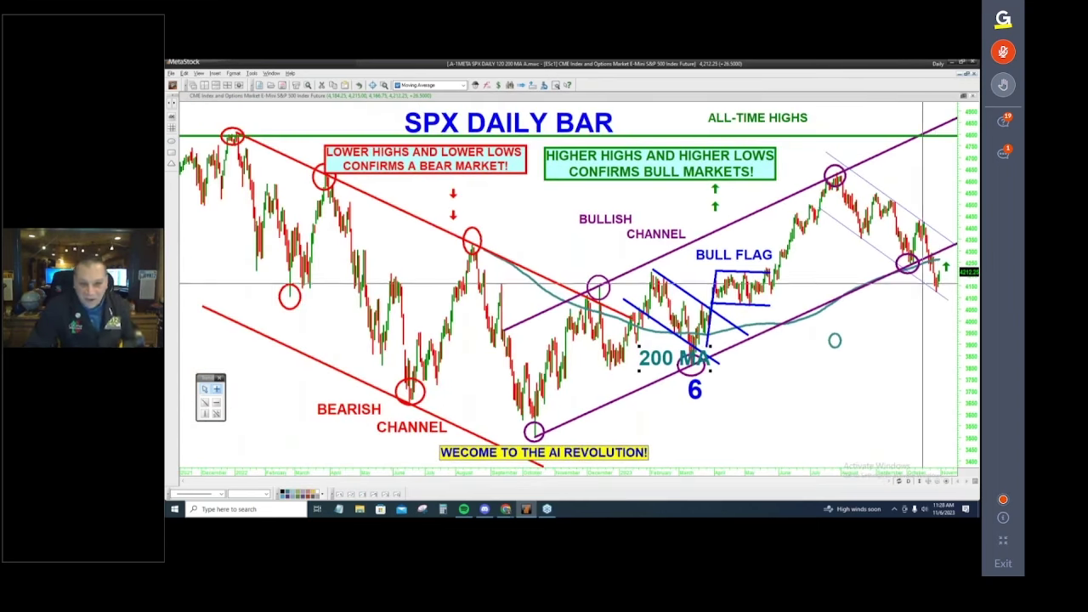
pyautogui.rightClick(922, 281)
pyautogui.click(931, 288)
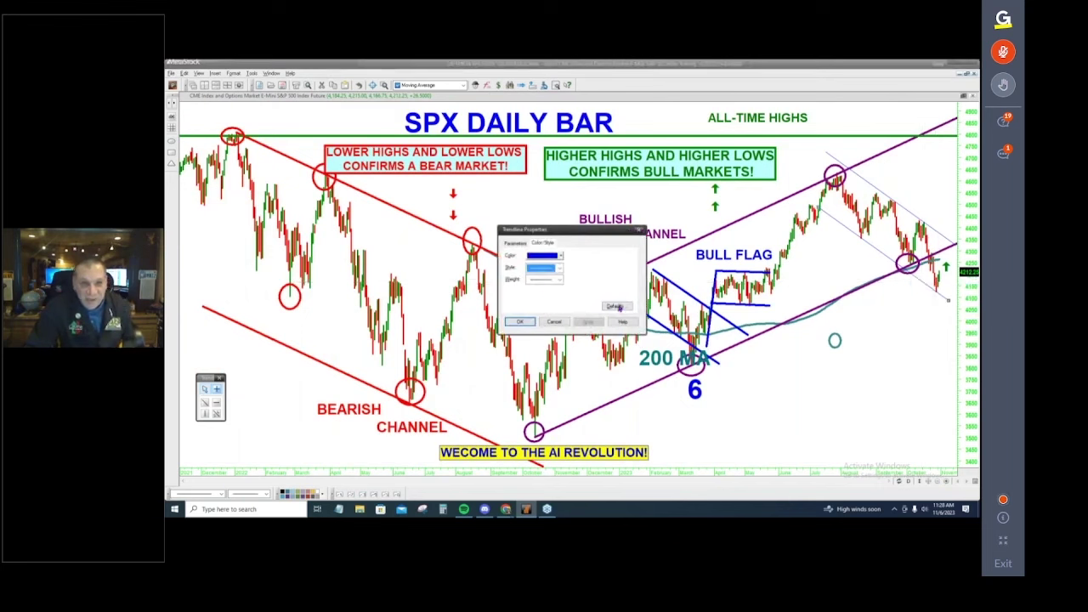
pyautogui.click(520, 321)
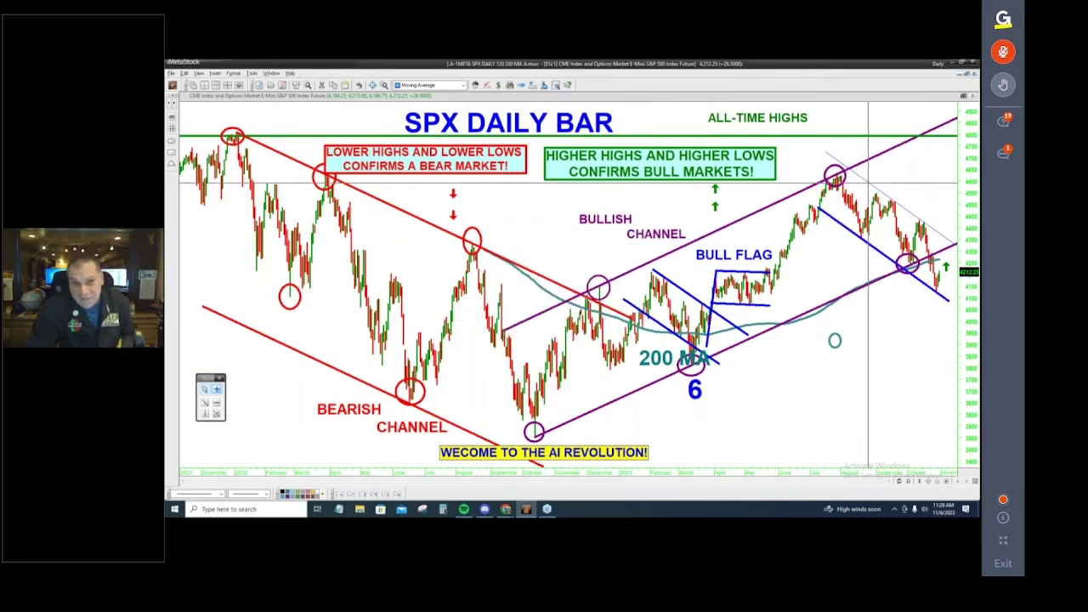
pyautogui.rightClick(868, 183)
pyautogui.click(893, 189)
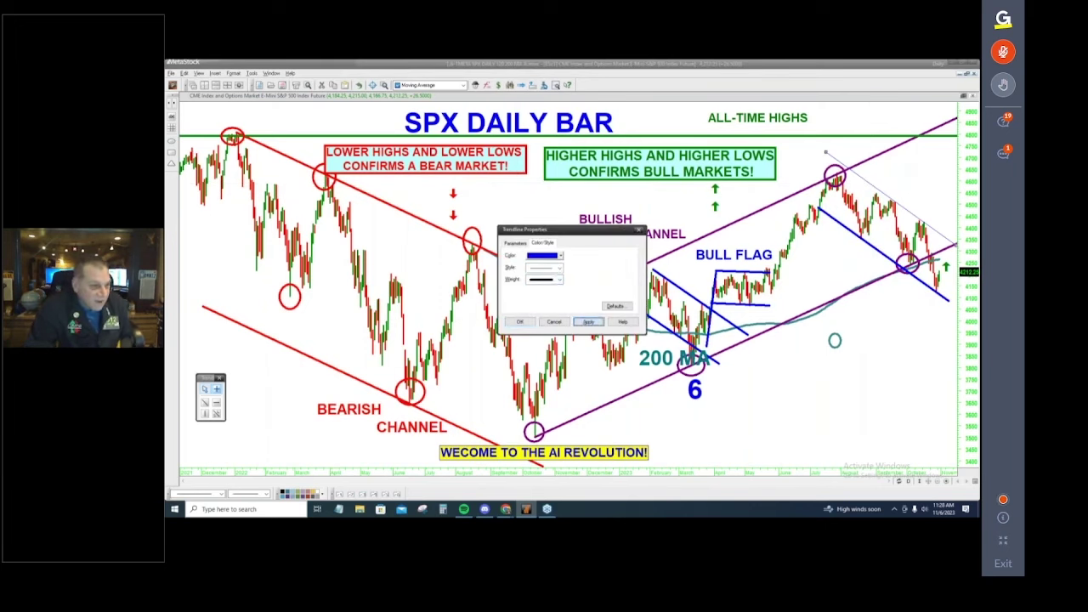
pyautogui.click(520, 322)
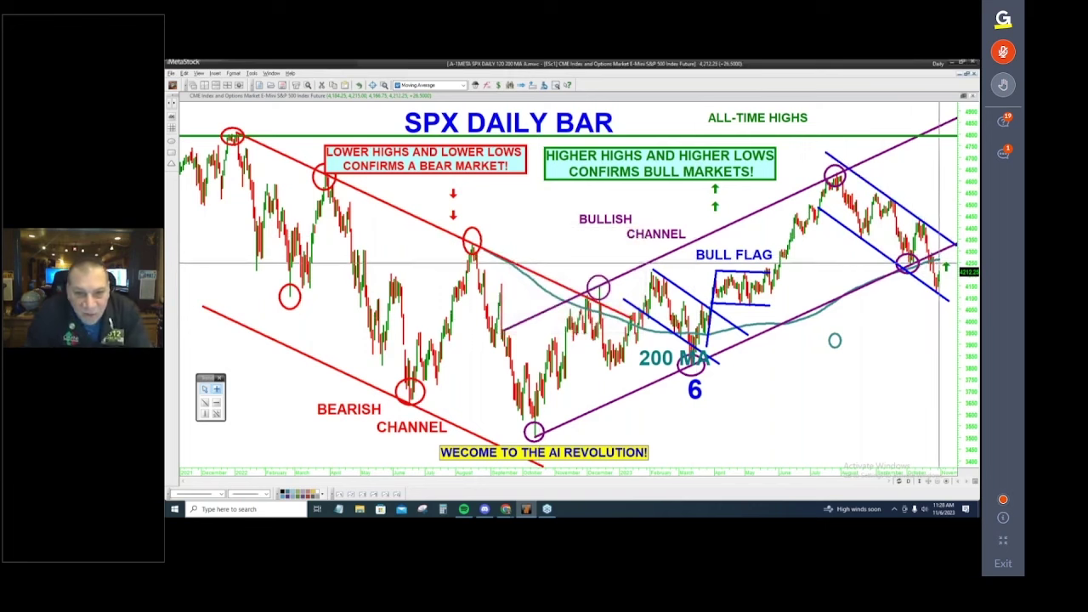
# Extend the last date of the loaded data in the X-axis properties to include the newest price bars
pyautogui.click(948, 483)
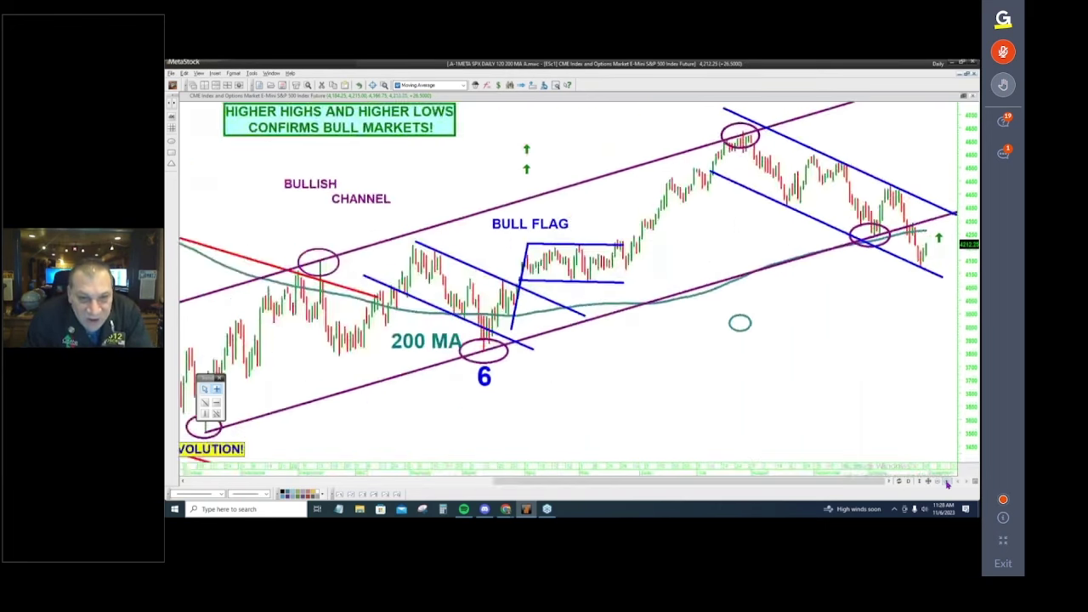
pyautogui.click(948, 484)
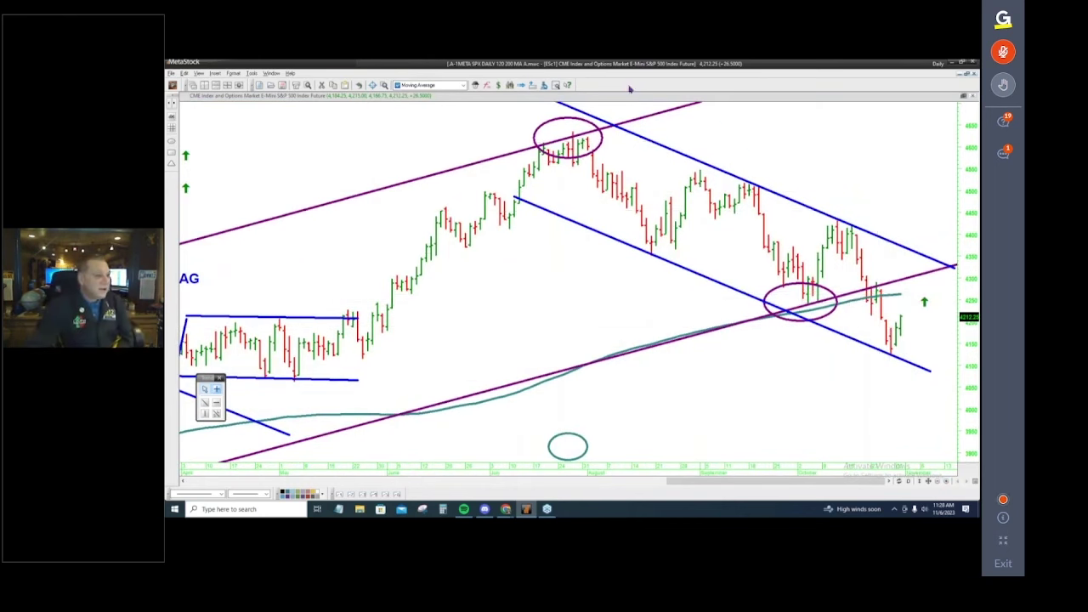
pyautogui.rightClick(633, 469)
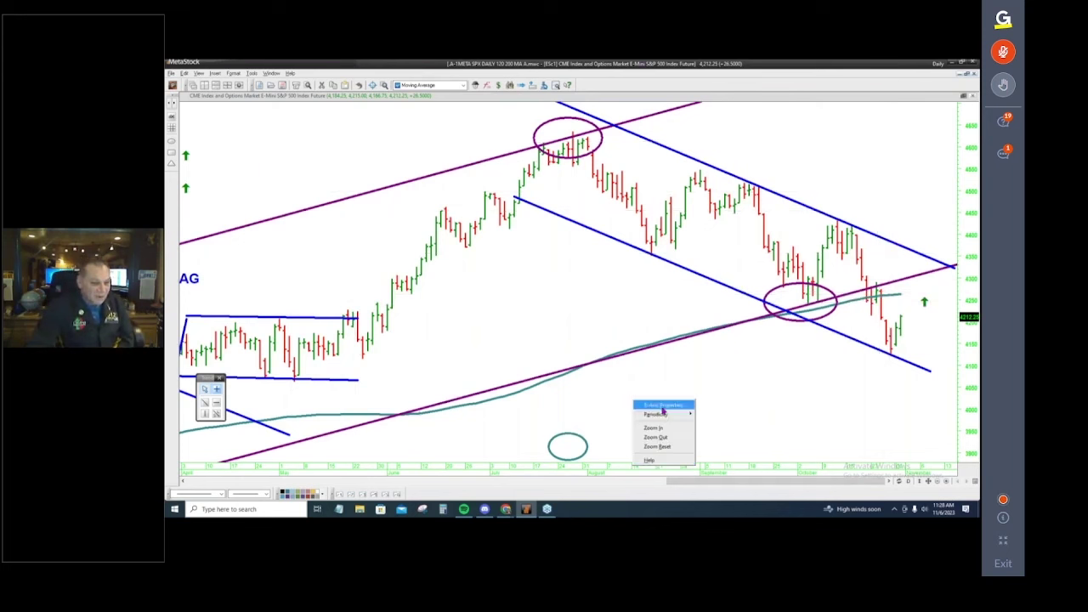
pyautogui.click(663, 406)
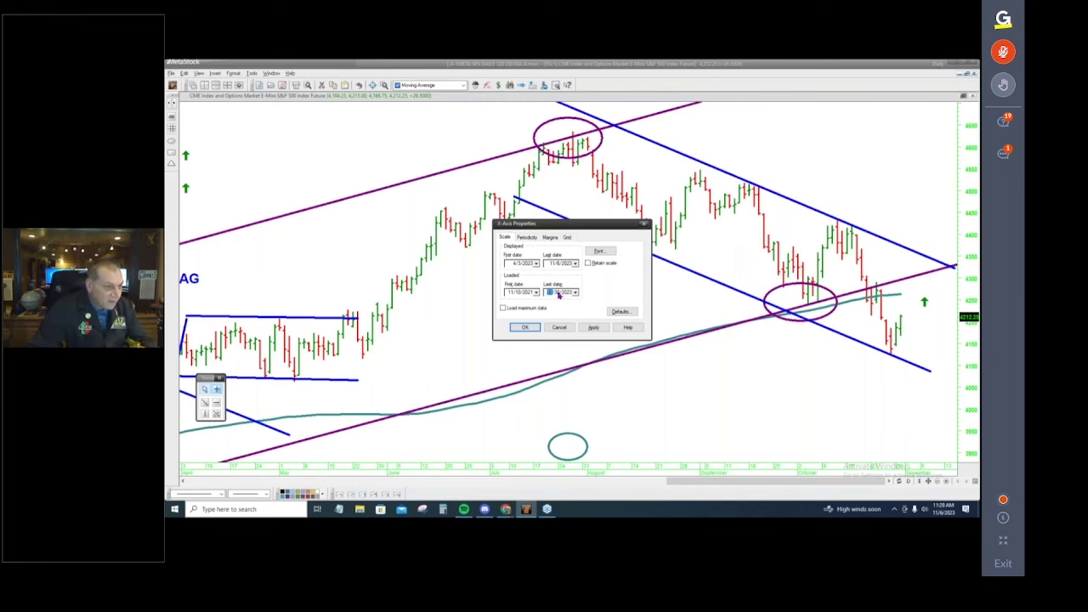
pyautogui.click(595, 328)
pyautogui.click(524, 327)
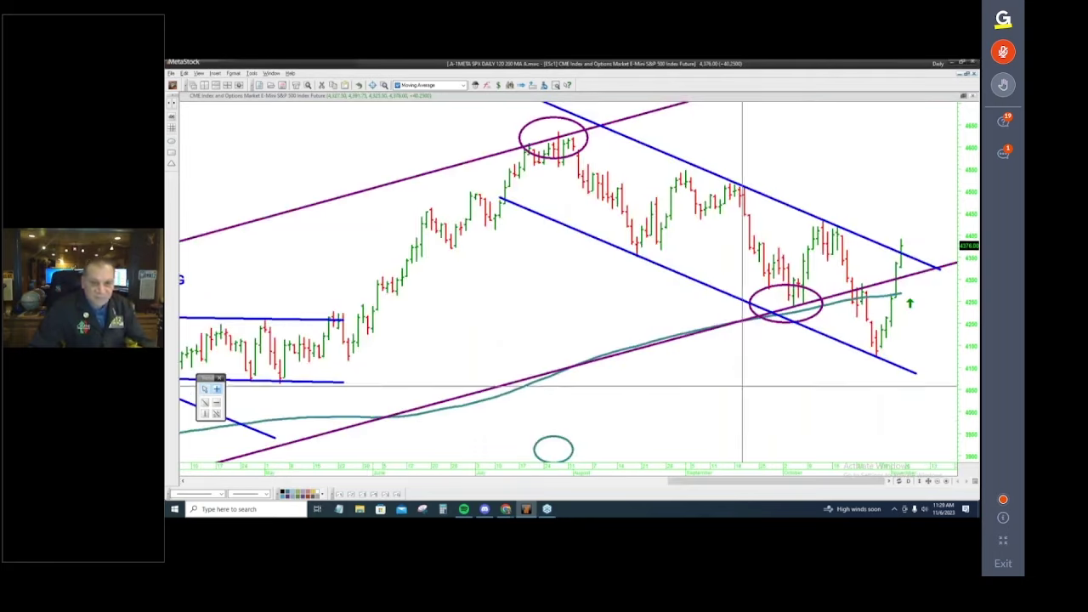
# Examine the newest price bars against the recent down channel and 200-day moving average, in both close-up and full-chart views
pyautogui.click(935, 482)
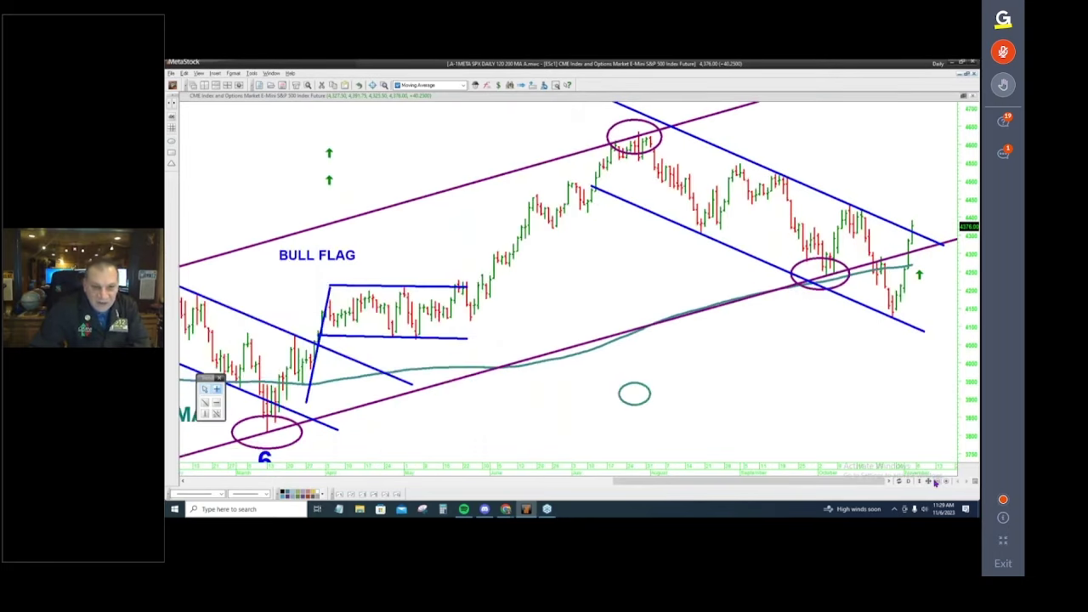
pyautogui.click(935, 482)
pyautogui.click(936, 481)
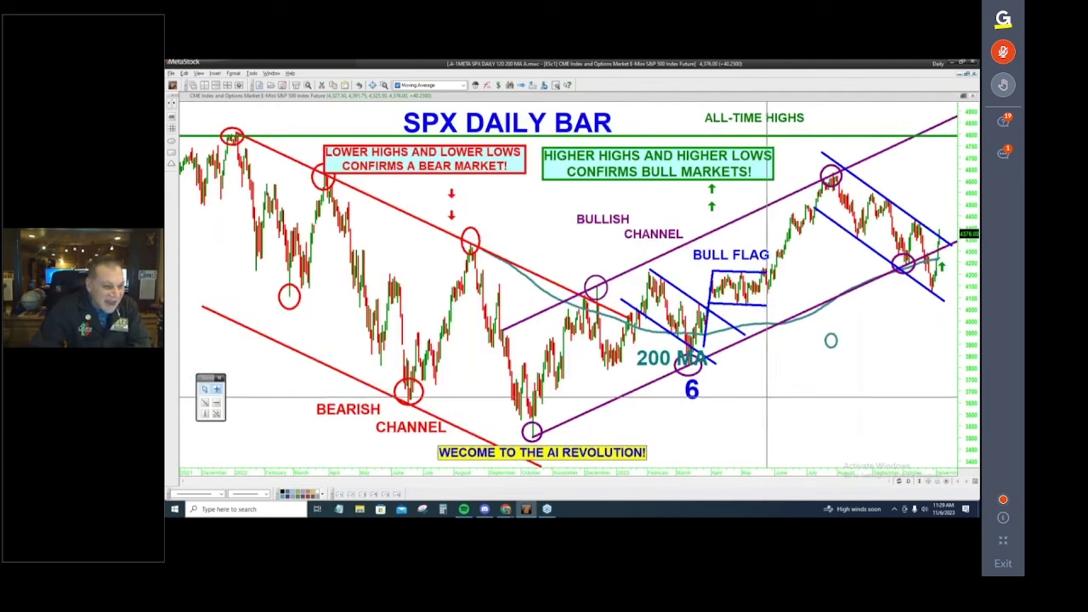
pyautogui.click(946, 483)
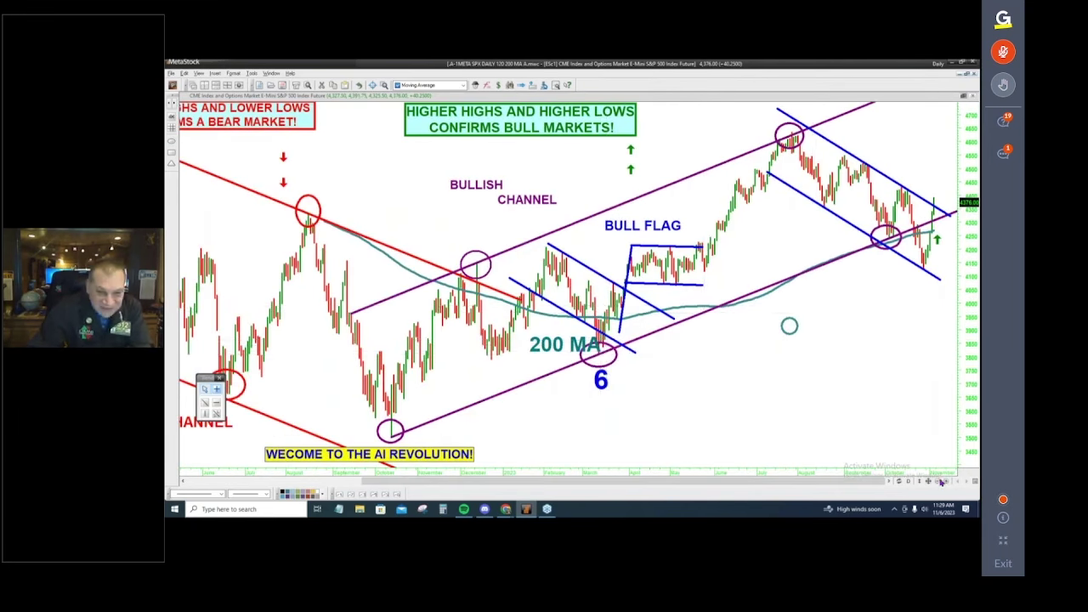
pyautogui.click(945, 484)
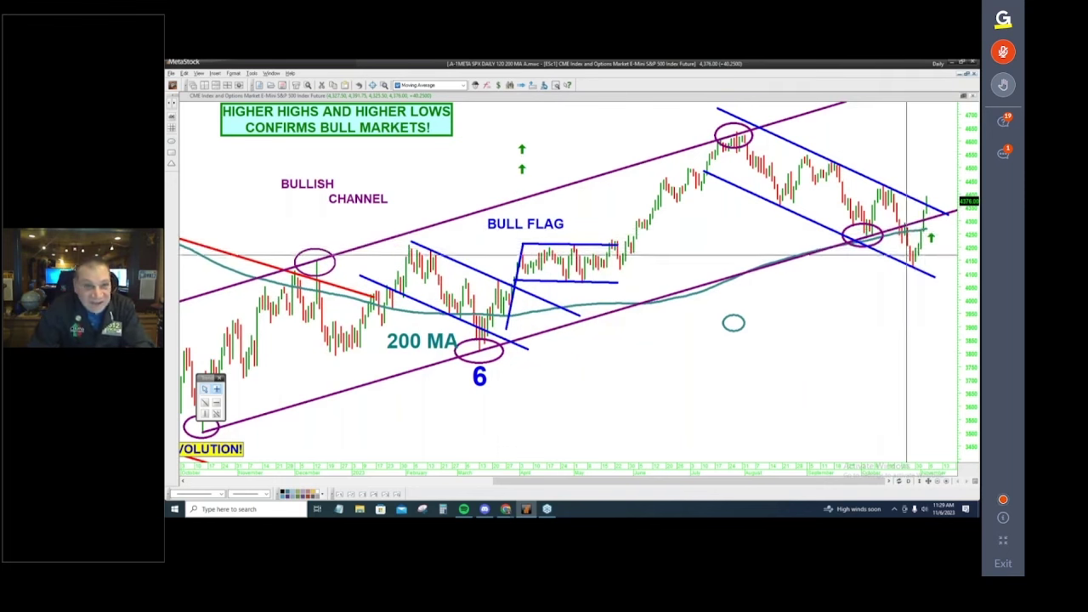
pyautogui.moveTo(922, 246)
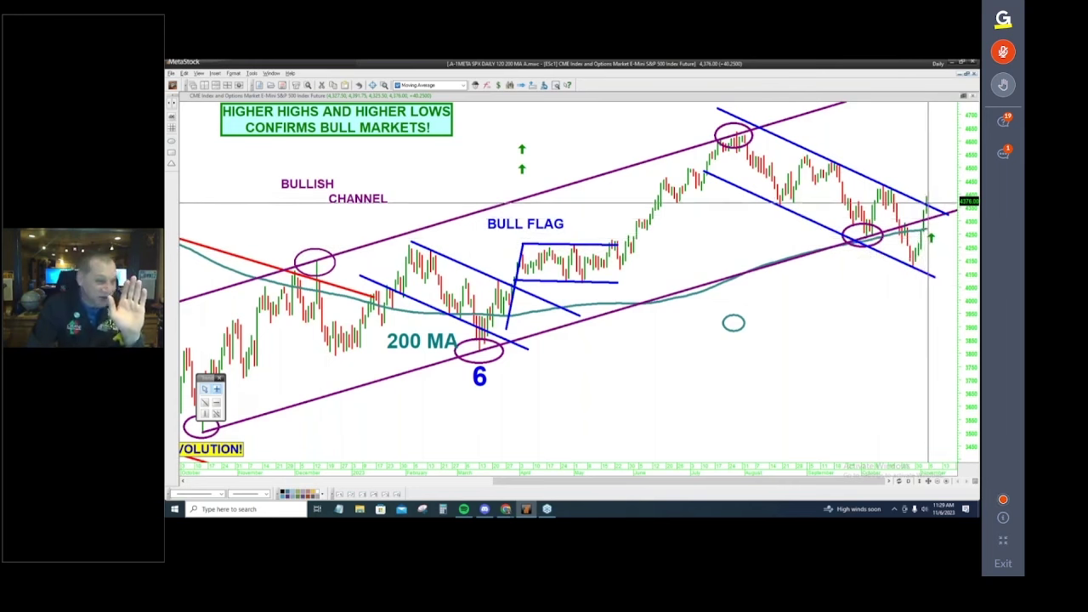
pyautogui.click(939, 486)
pyautogui.click(939, 485)
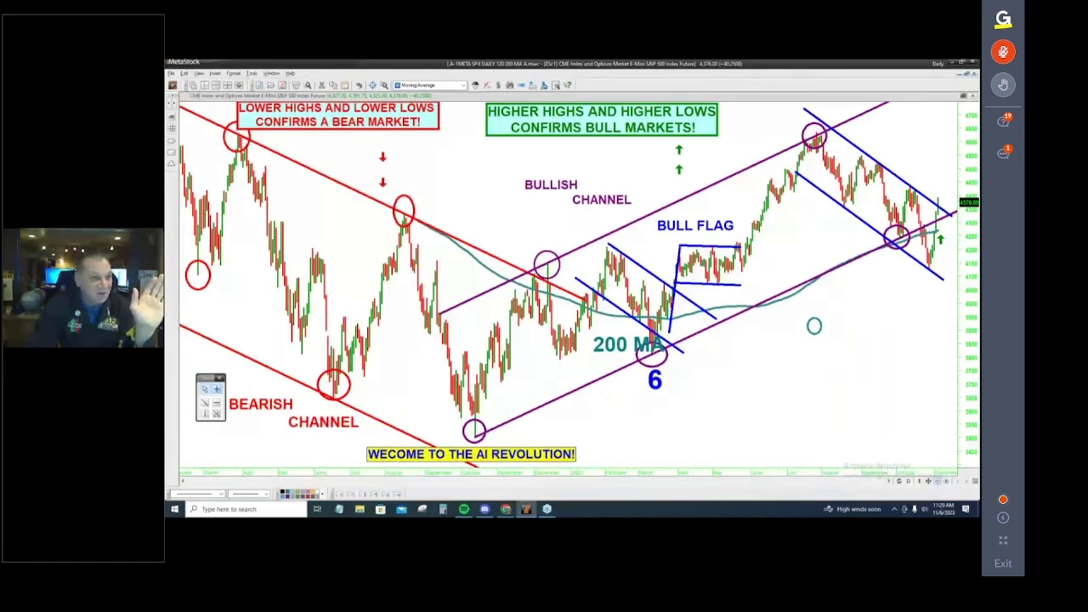
pyautogui.click(939, 485)
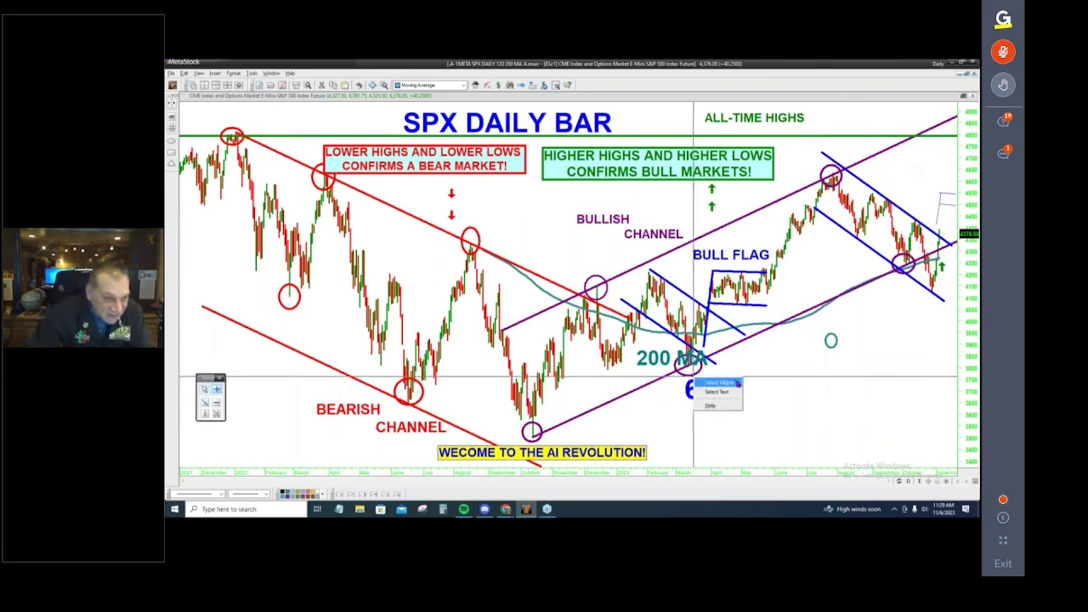
# Move the 200 MA label into the empty area below the moving average, to the right of the 6 marker
pyautogui.click(689, 410)
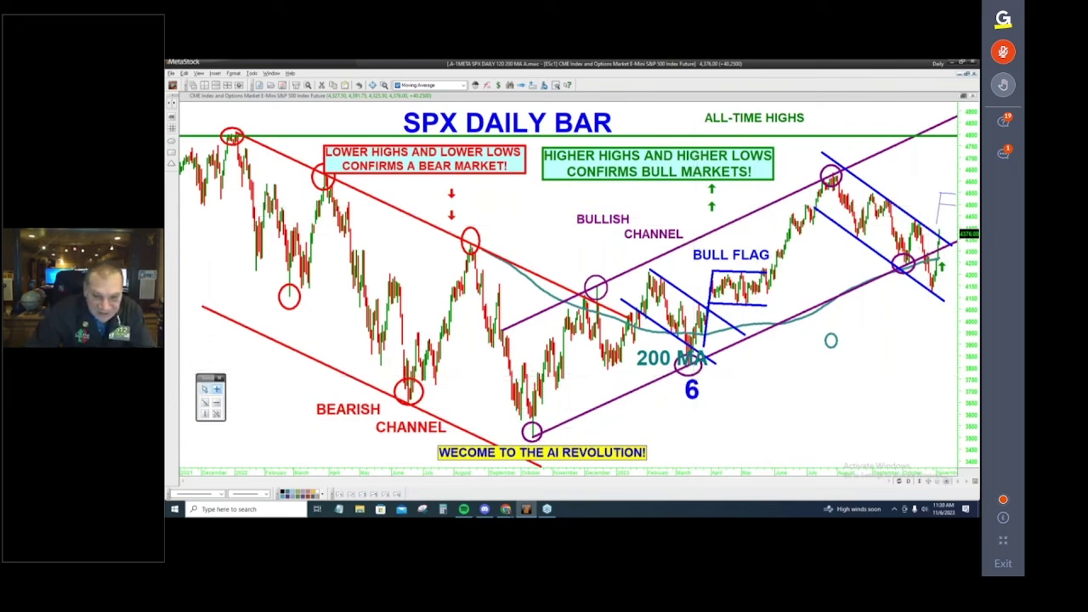
pyautogui.scroll(3, 925, 235)
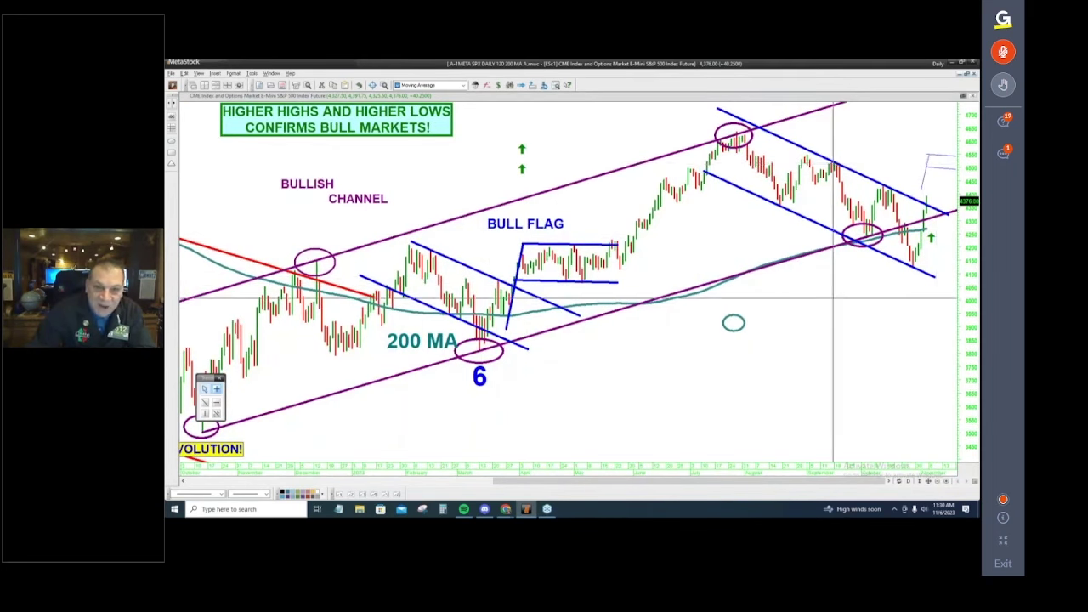
pyautogui.click(937, 483)
pyautogui.click(936, 482)
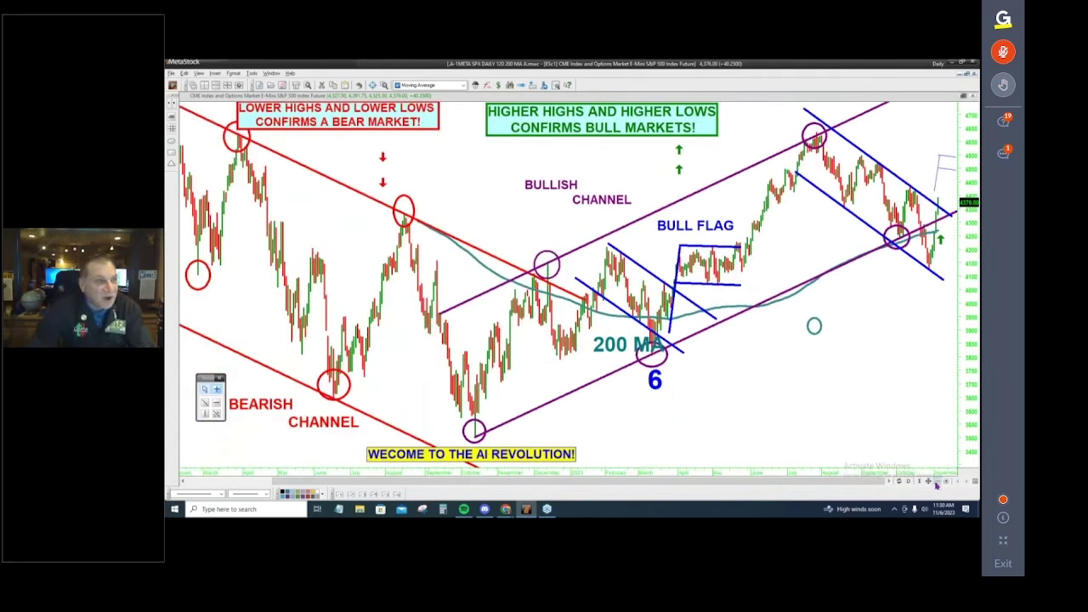
pyautogui.click(933, 481)
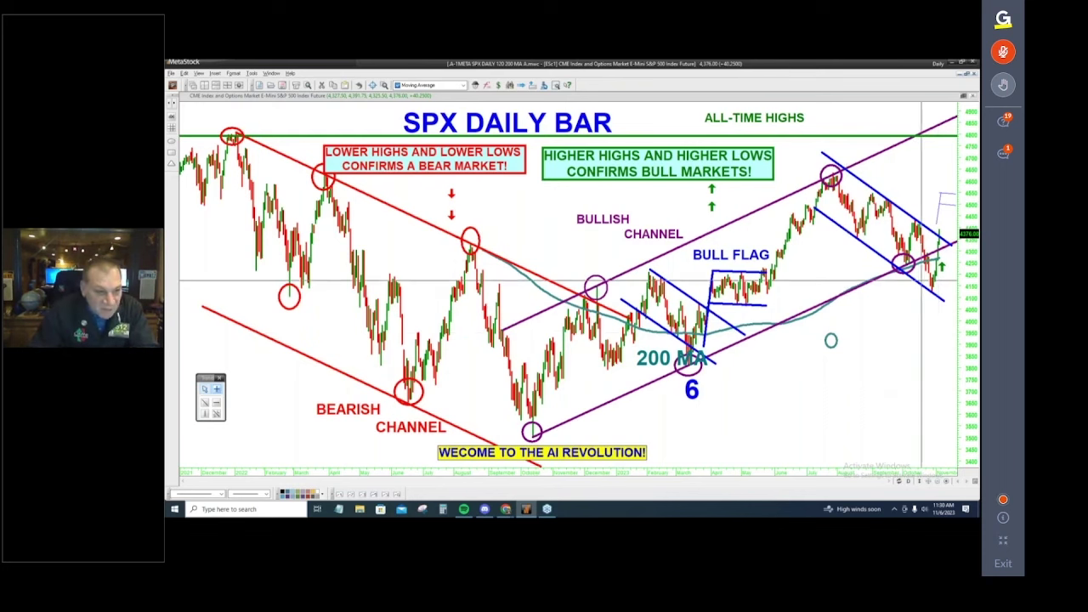
pyautogui.click(650, 364)
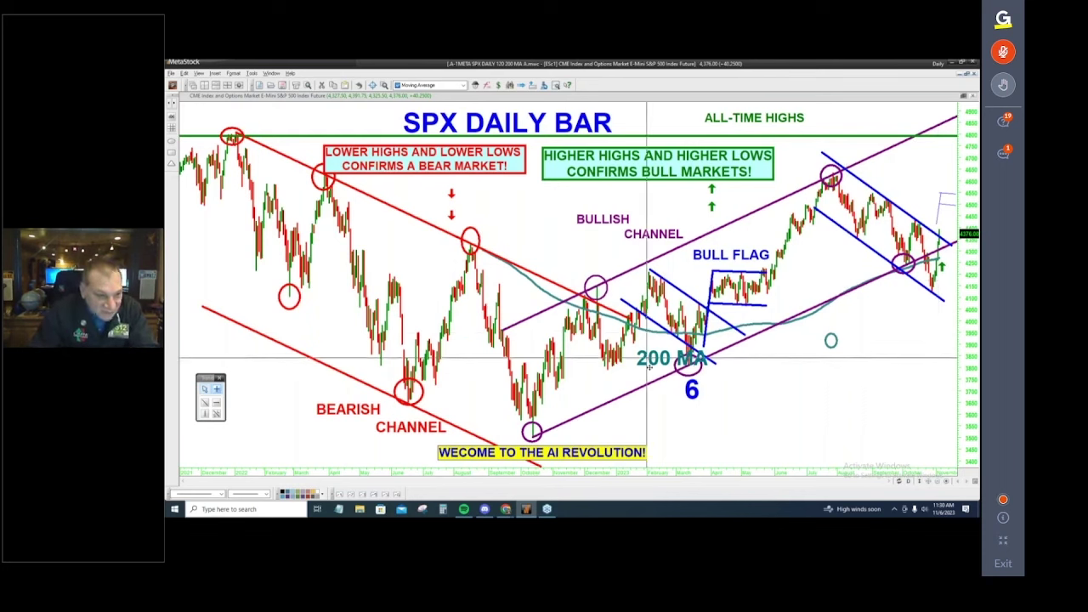
pyautogui.moveTo(660, 357); pyautogui.dragTo(775, 367)
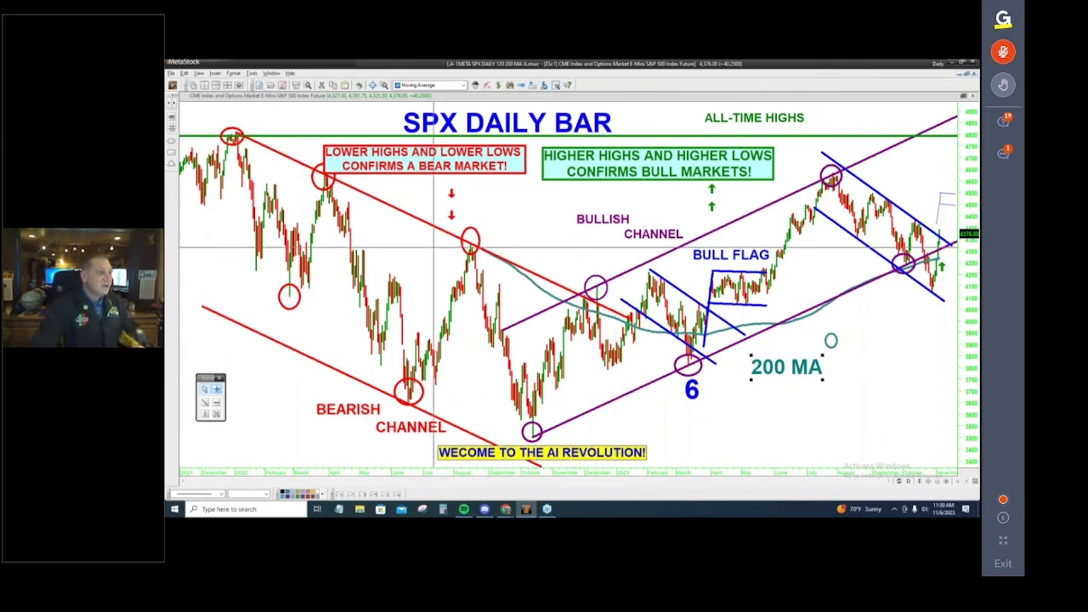
# Open the saved NASDAQ-100 daily bar chart A-2META NQX DAILY150 200 MA
pyautogui.click(171, 74)
pyautogui.click(182, 91)
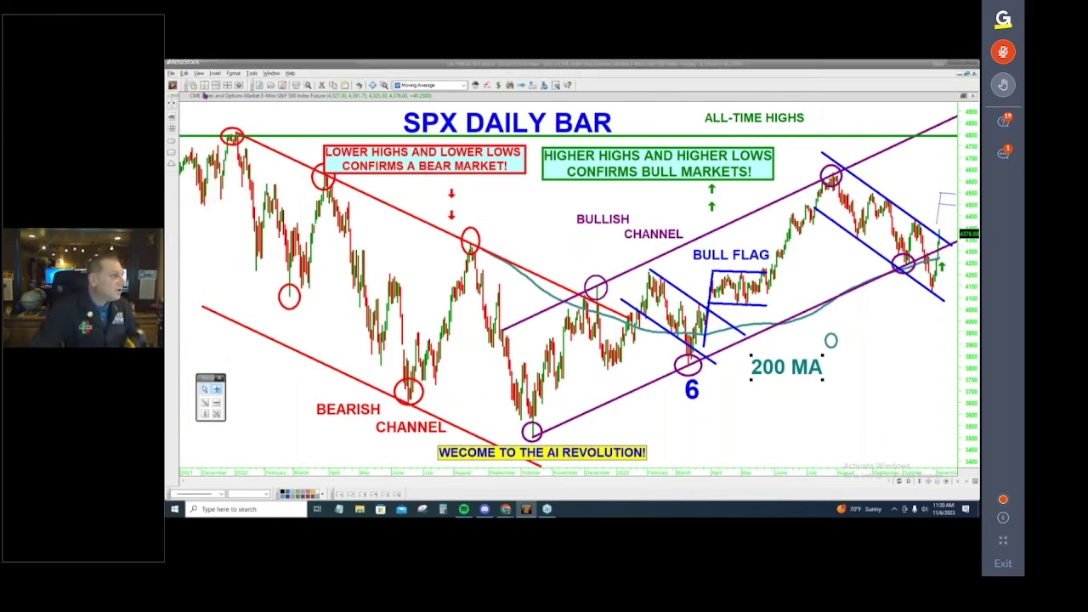
pyautogui.doubleClick(548, 235)
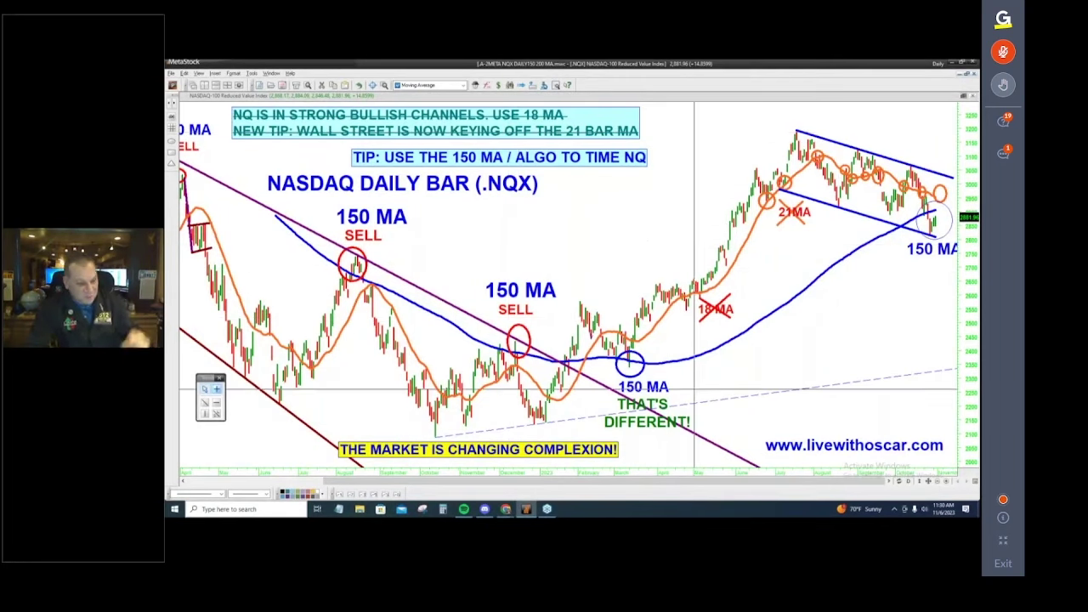
# Compress the price scale, then move the struck-through 18 MA note and the 150 MA tip into the empty space above the chart title
pyautogui.moveTo(798, 485)
pyautogui.mouseDown()
pyautogui.moveTo(672, 499)
pyautogui.moveTo(808, 498)
pyautogui.mouseUp()
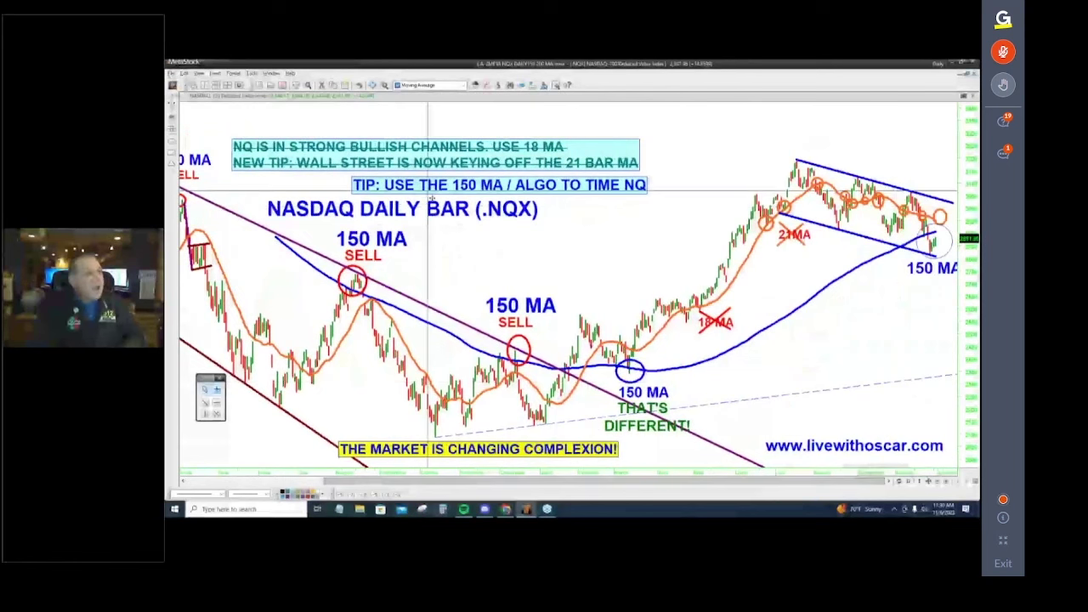
pyautogui.moveTo(458, 140); pyautogui.dragTo(443, 117)
pyautogui.moveTo(451, 184); pyautogui.dragTo(449, 173)
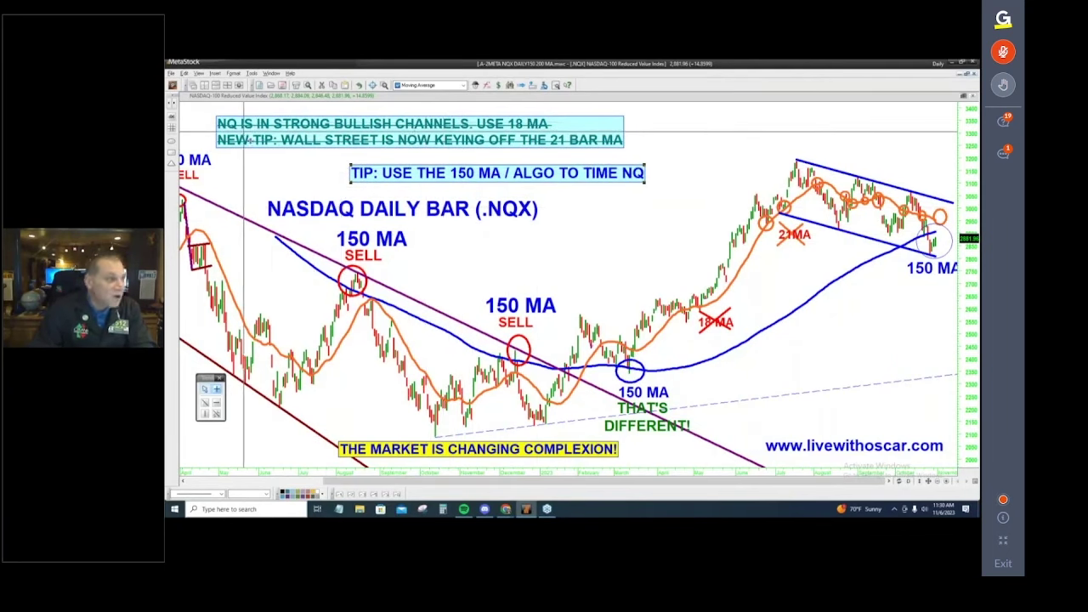
pyautogui.moveTo(364, 129); pyautogui.dragTo(564, 123)
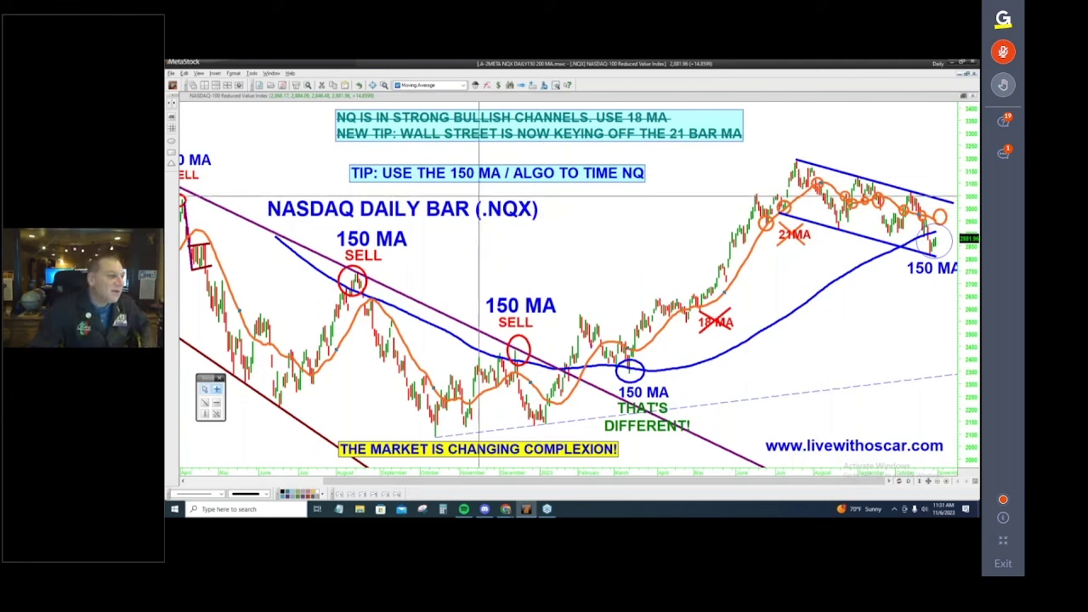
# Reposition the 150 MA tip box above the chart title and shift the latest 150 MA label fully into view beneath the recent low
pyautogui.moveTo(480, 196); pyautogui.dragTo(759, 369)
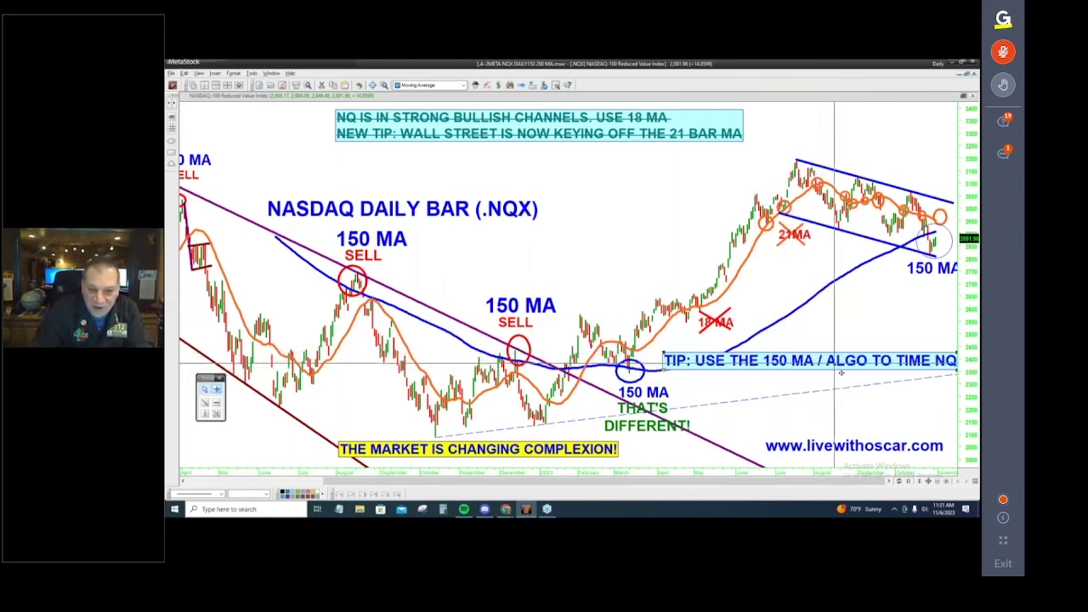
pyautogui.moveTo(825, 373); pyautogui.dragTo(623, 174)
pyautogui.moveTo(715, 481); pyautogui.dragTo(687, 482)
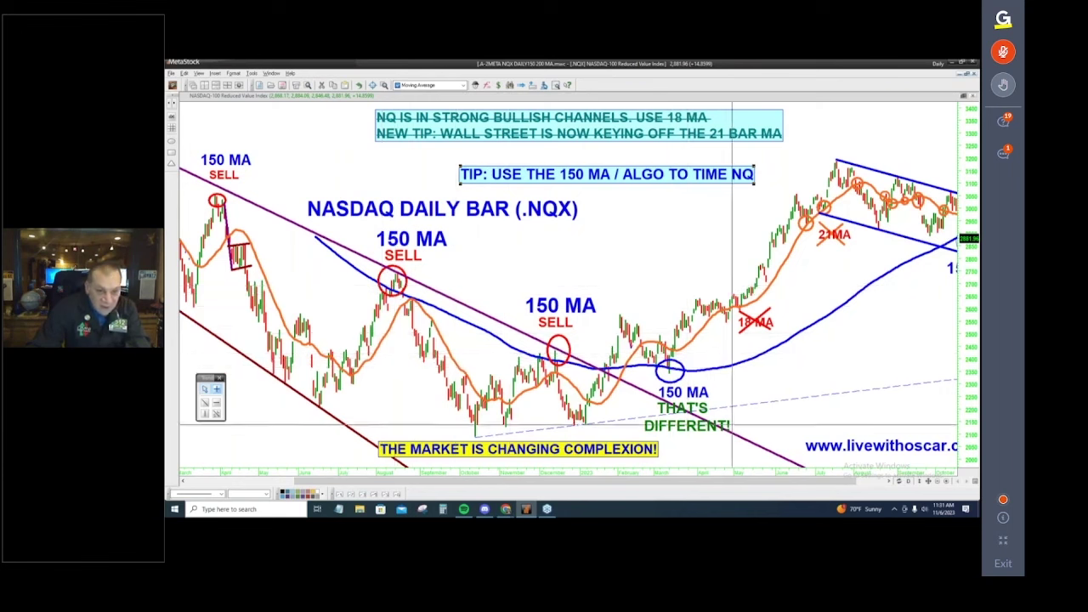
pyautogui.moveTo(756, 482); pyautogui.dragTo(784, 484)
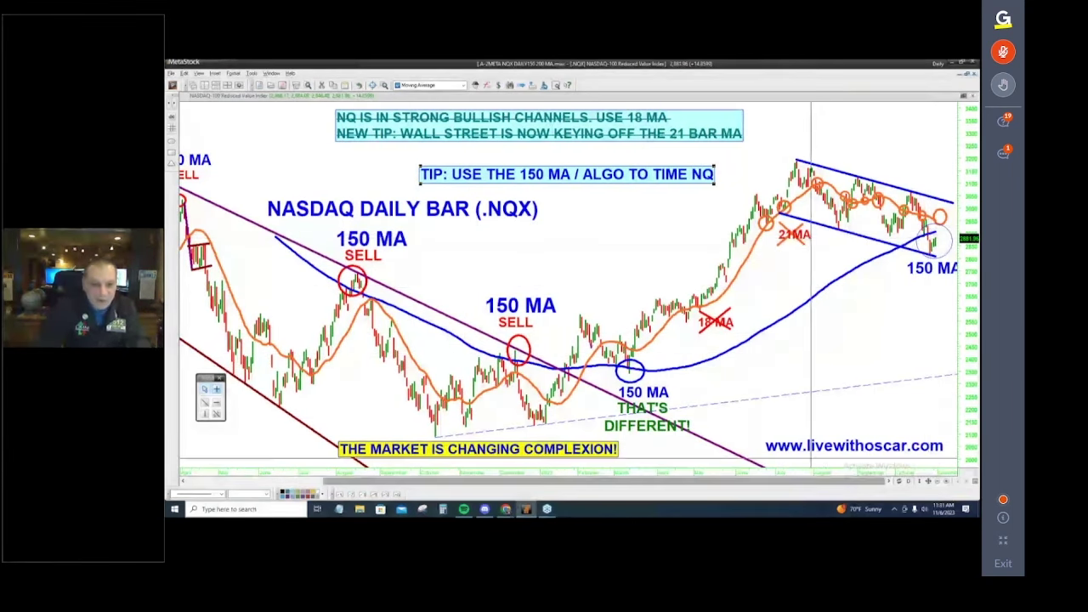
pyautogui.click(925, 274)
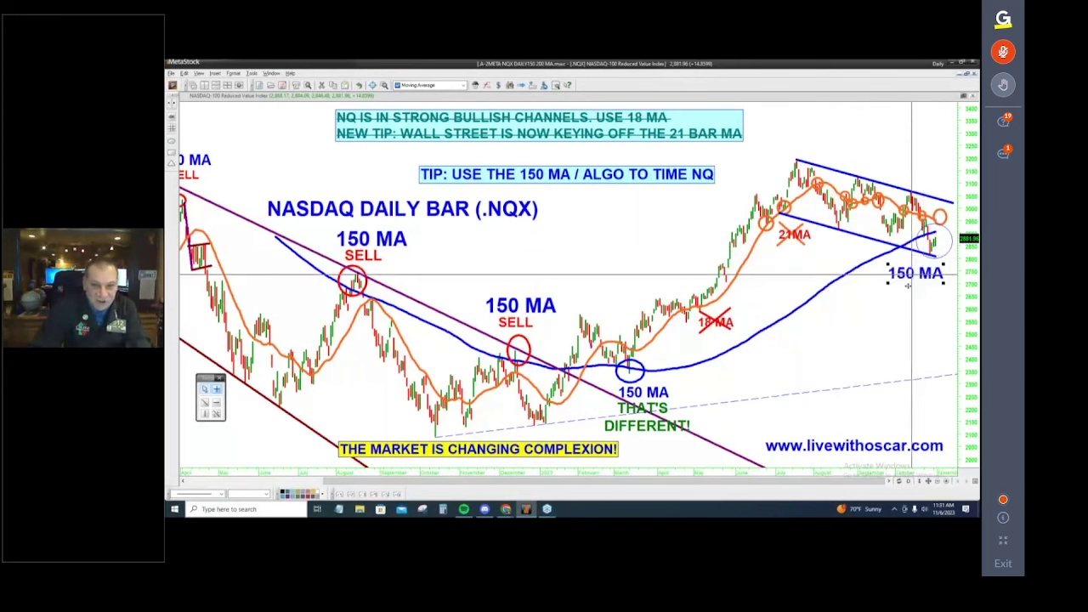
pyautogui.moveTo(502, 180); pyautogui.dragTo(484, 181)
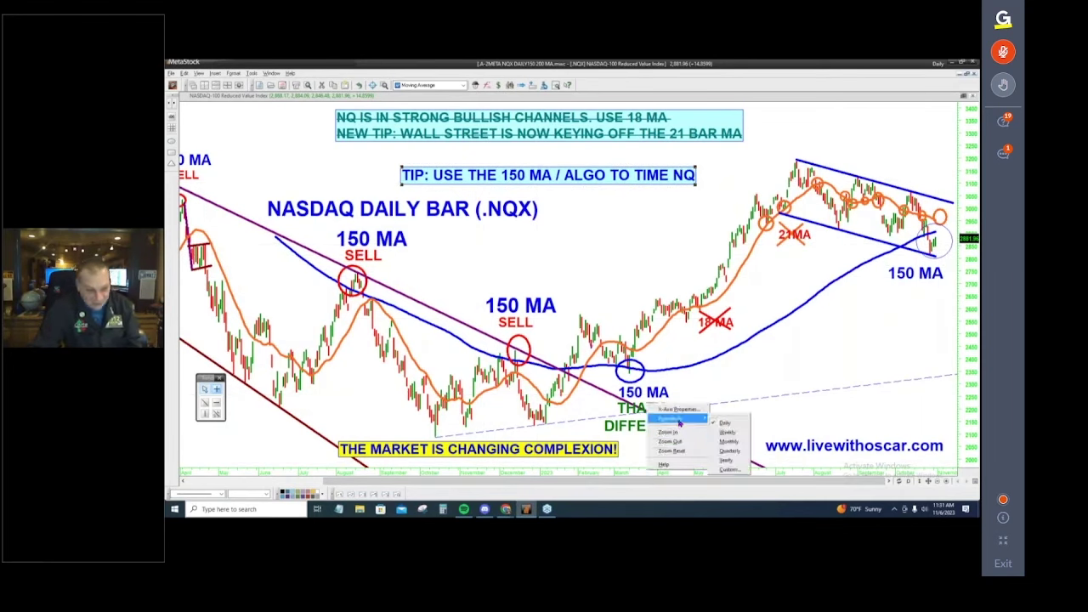
# Set the last date of the displayed data to 11/6/2023 and extend the loaded data to match in the X-axis properties
pyautogui.click(678, 409)
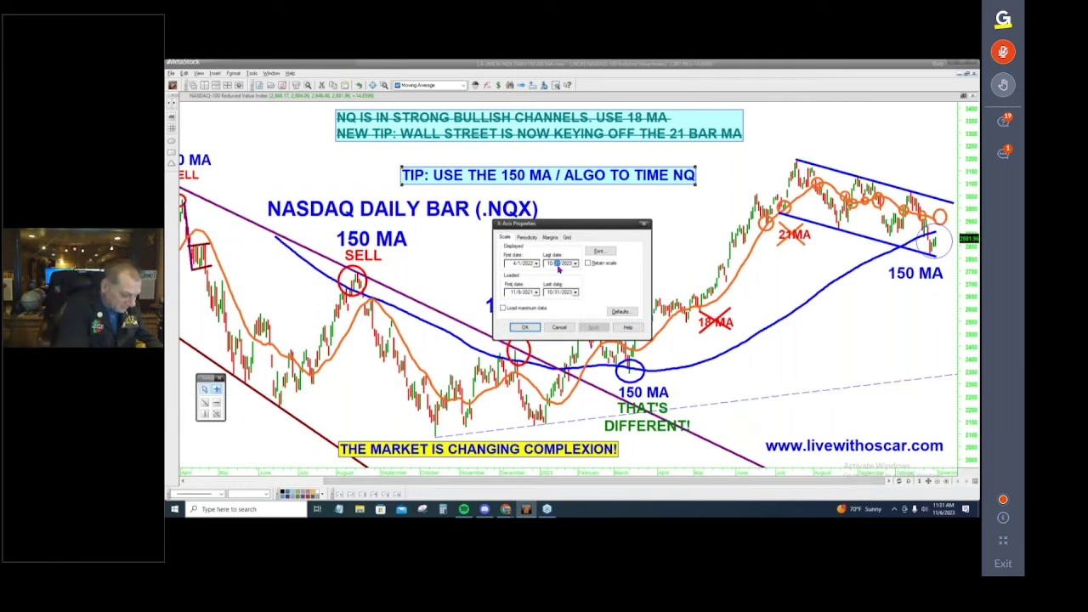
pyautogui.click(593, 328)
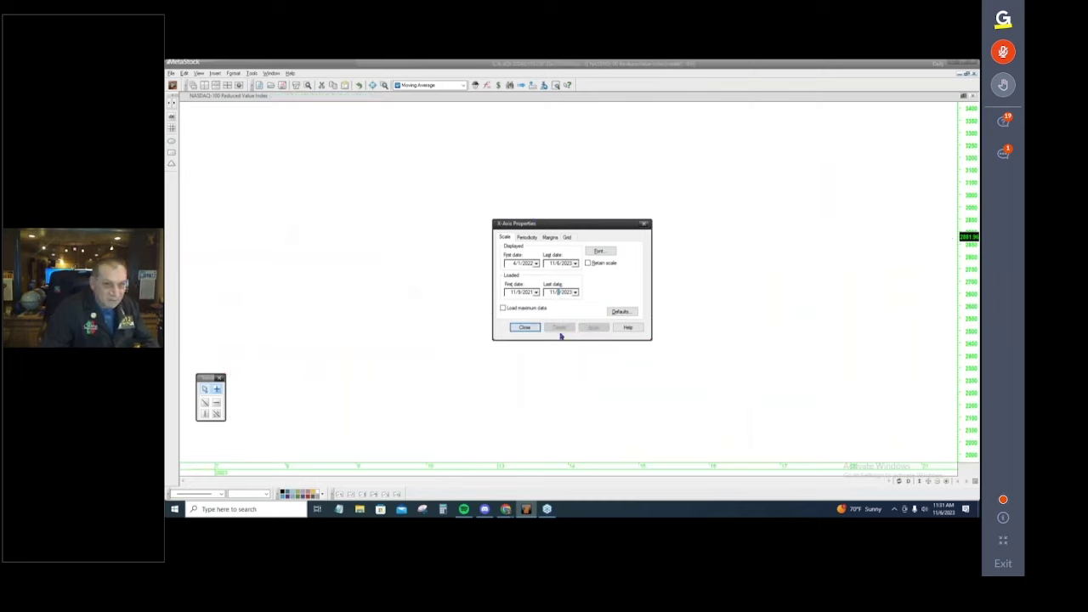
pyautogui.click(532, 329)
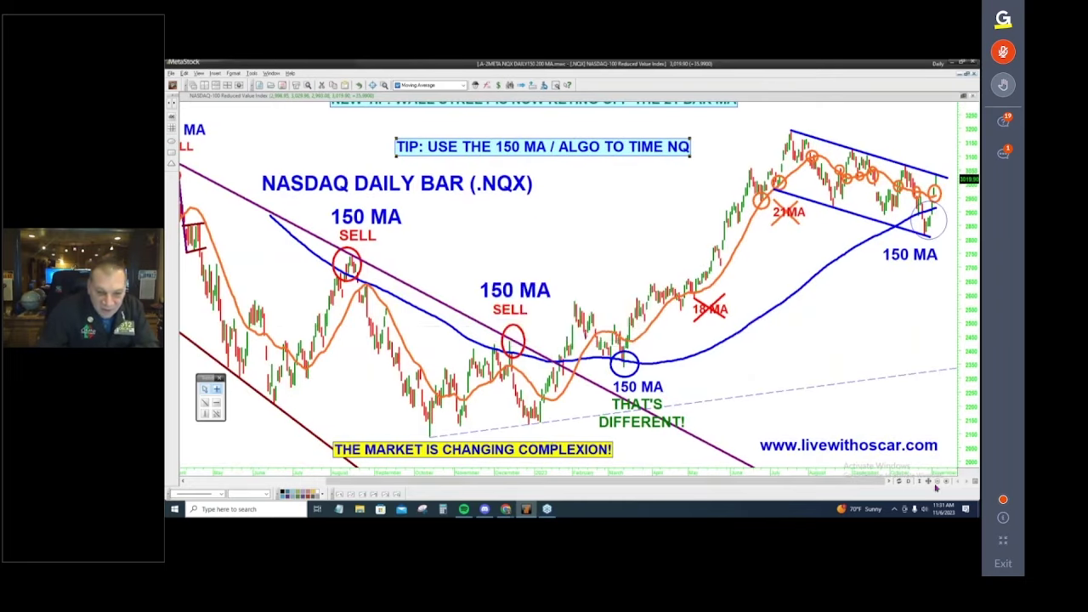
# Examine the newest NASDAQ price bars against the blue down channel and the 150 MA, in both close-up and full-chart views
pyautogui.click(946, 482)
pyautogui.click(946, 482)
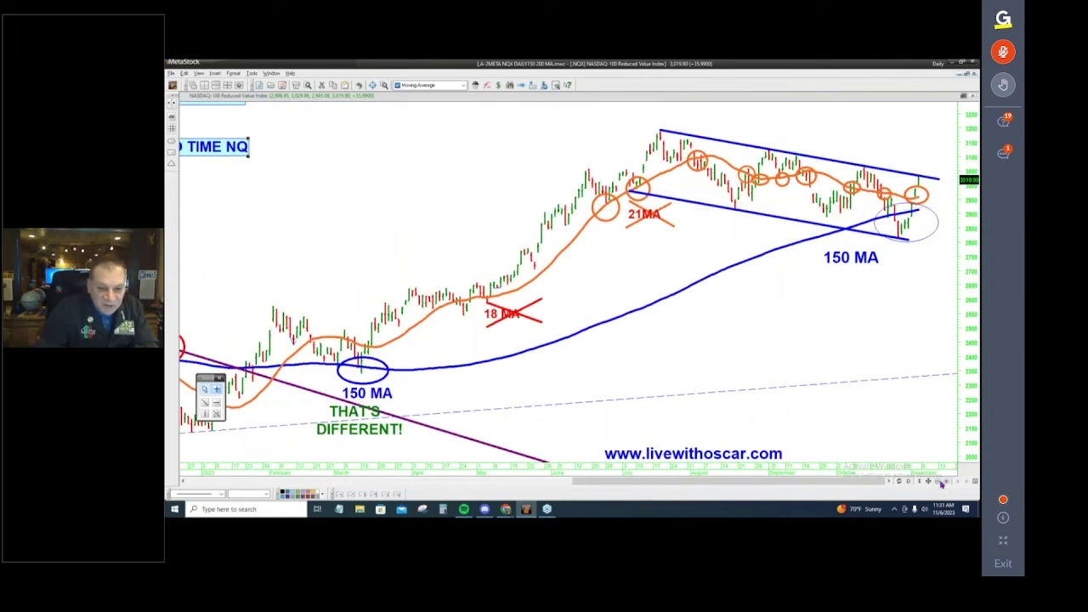
pyautogui.click(939, 482)
pyautogui.click(939, 482)
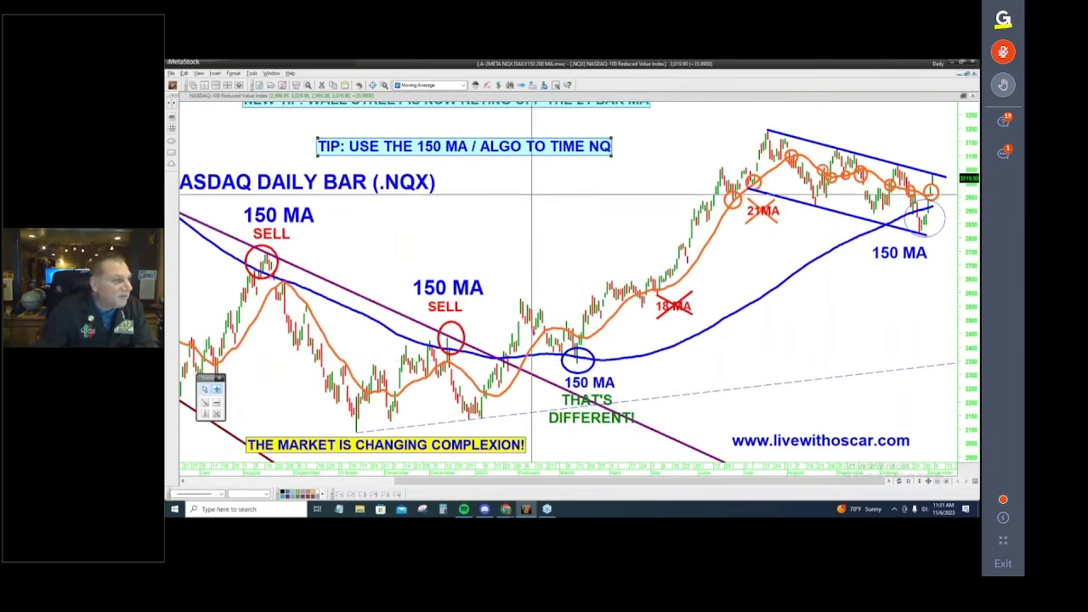
pyautogui.click(938, 481)
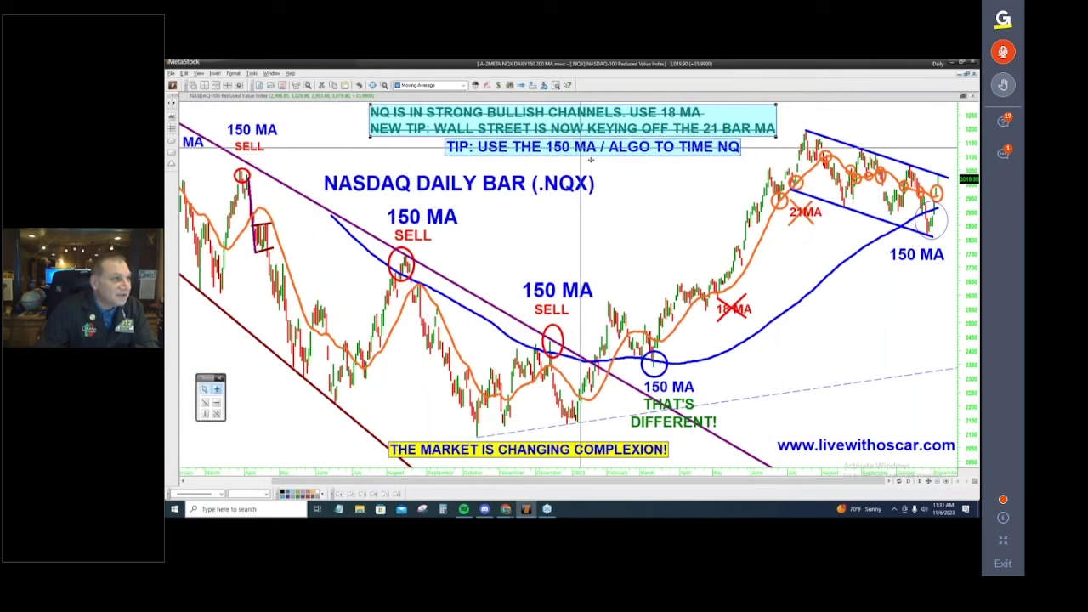
# Remove the strikeout effect from the font of the note about the 18 MA and the 21 bar MA
pyautogui.rightClick(568, 125)
pyautogui.click(586, 161)
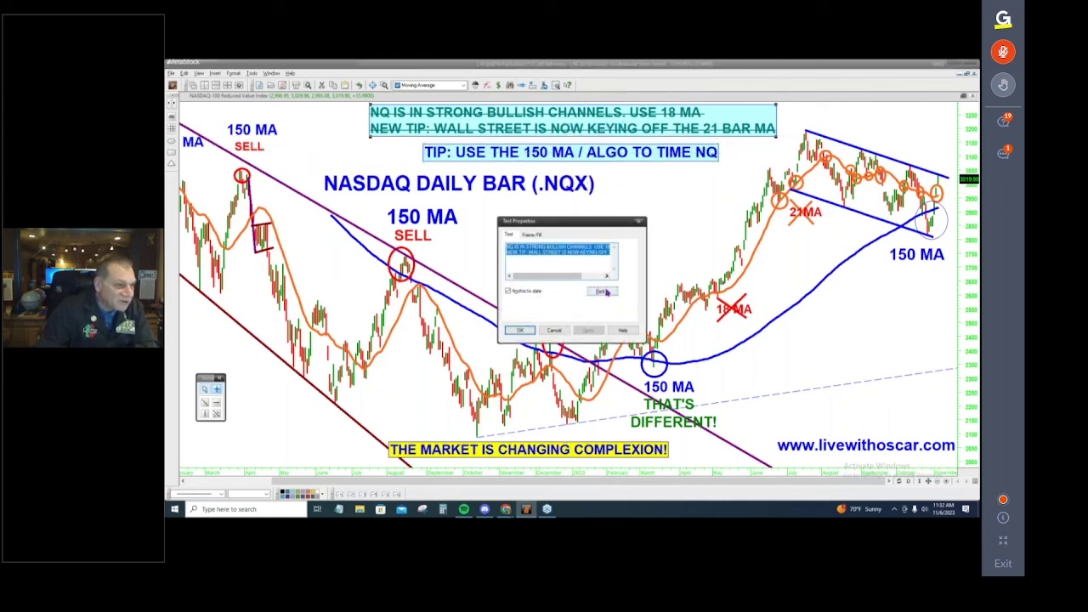
pyautogui.click(604, 292)
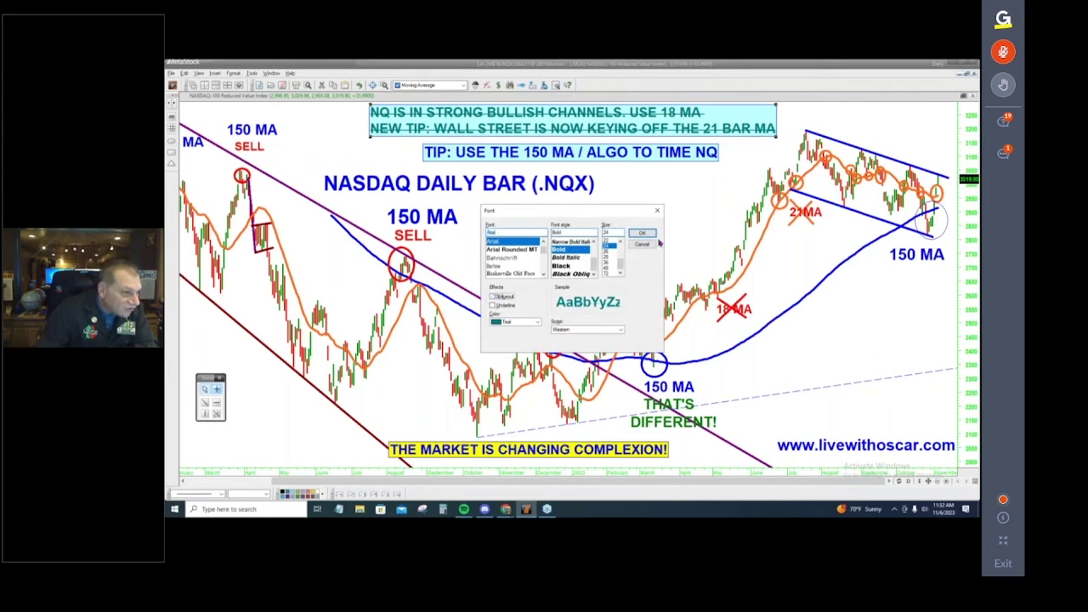
pyautogui.click(641, 237)
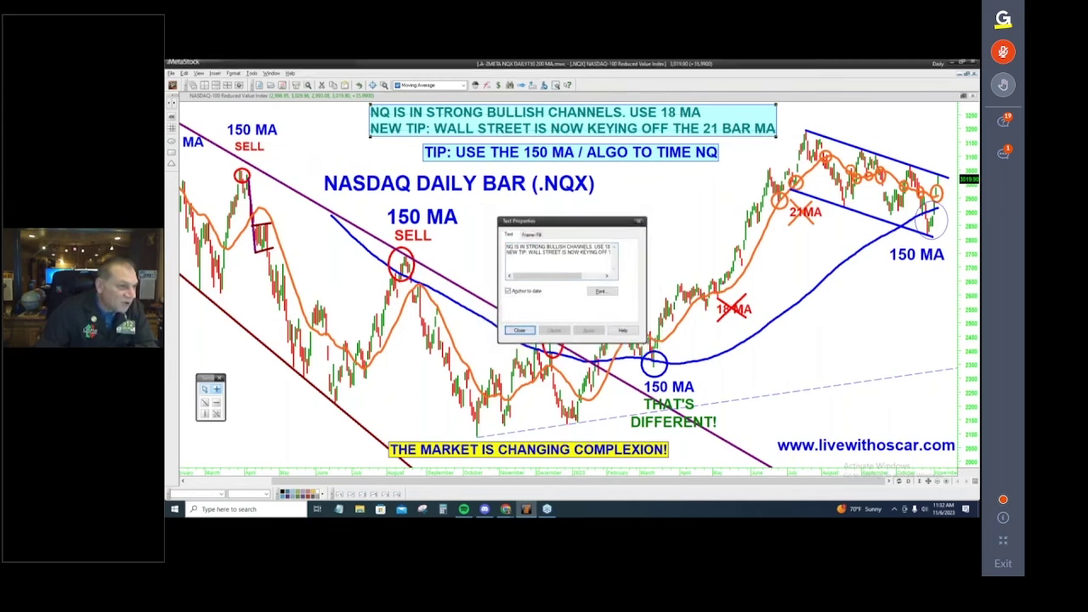
pyautogui.click(520, 331)
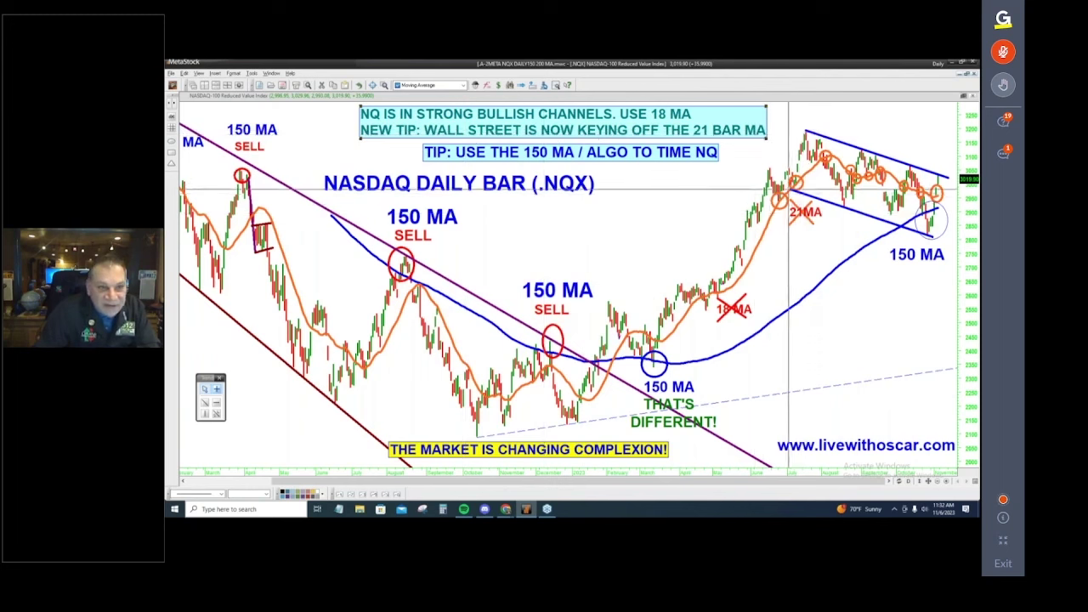
# Delete both red lines crossing out the 21MA label
pyautogui.click(810, 219)
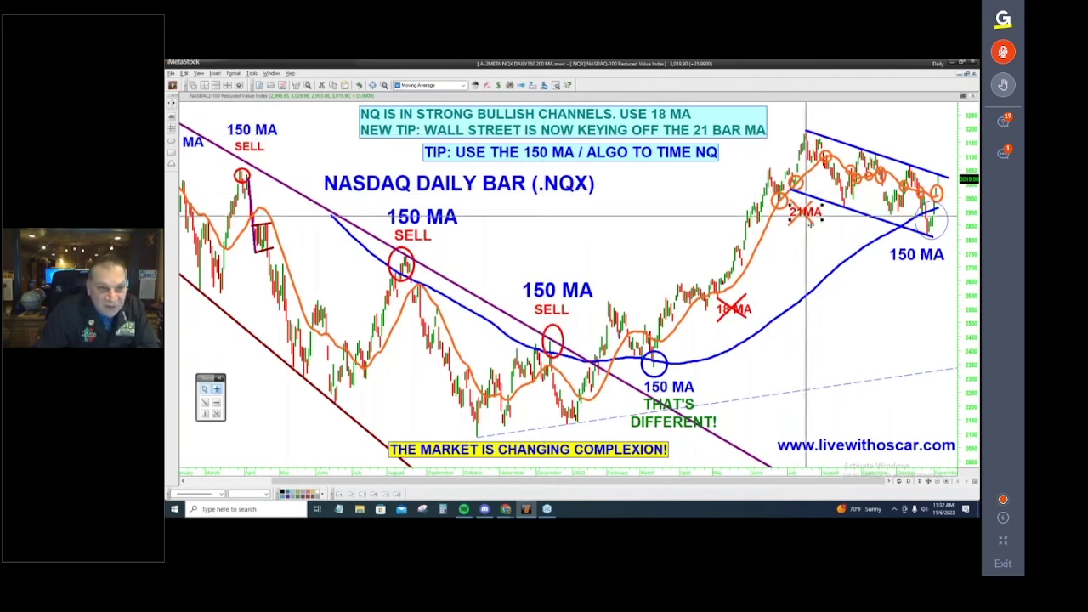
pyautogui.rightClick(811, 220)
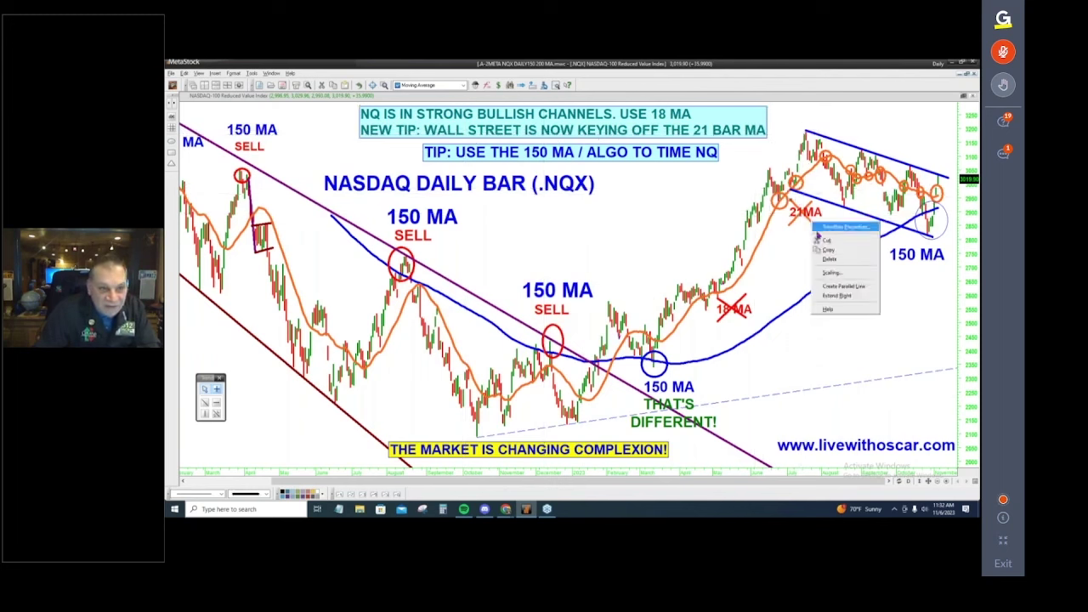
pyautogui.rightClick(793, 223)
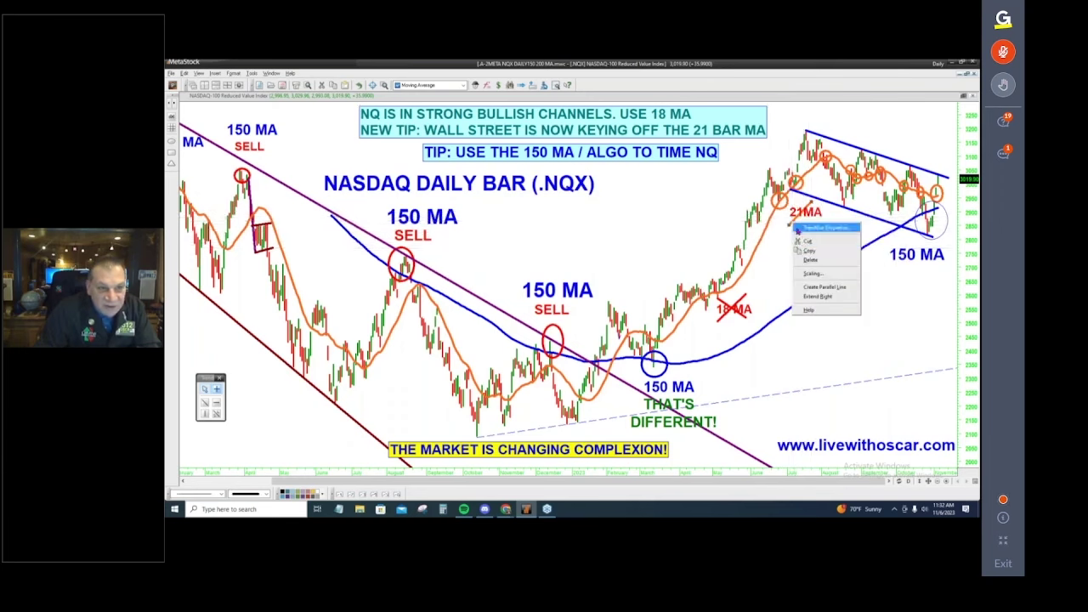
pyautogui.press('Escape')
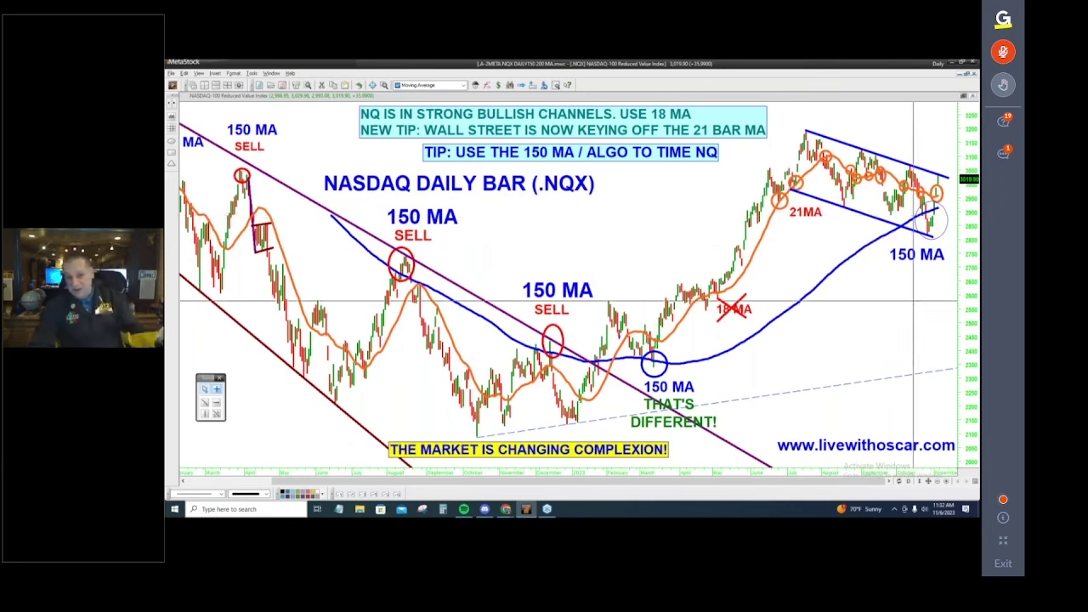
# Nudge the latest 150 MA label lower beneath the recent low, and the 21MA label slightly left beneath the circled touches of the orange average
pyautogui.scroll(3, 936, 220)
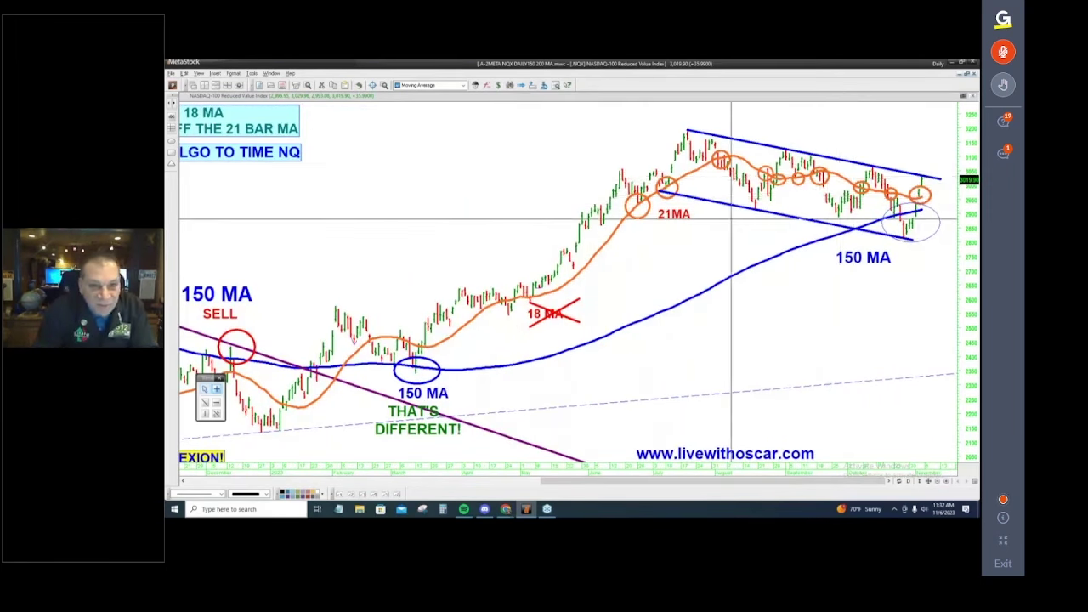
pyautogui.click(936, 482)
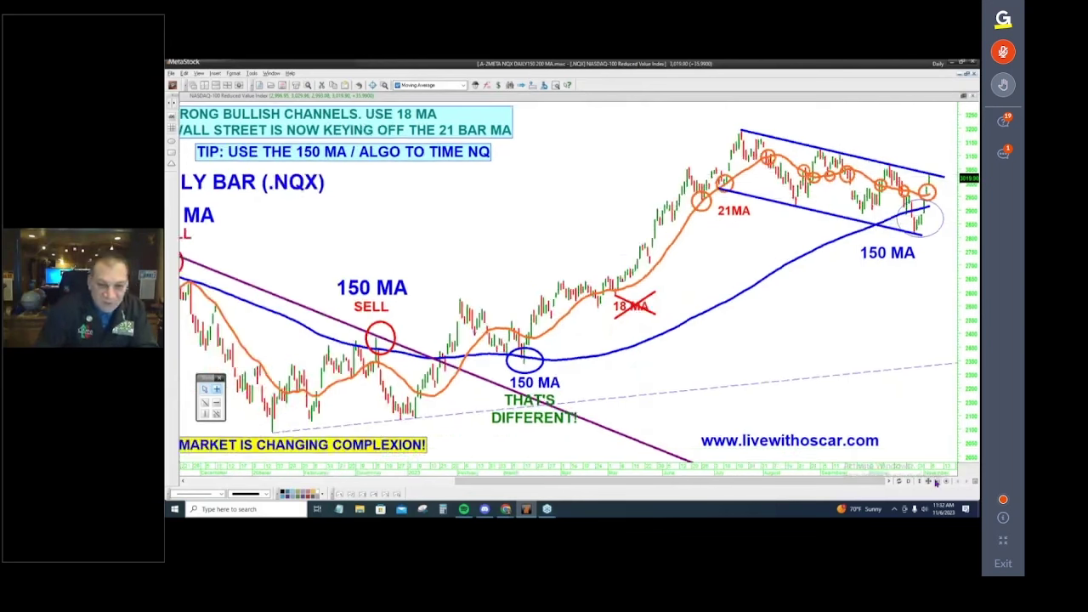
pyautogui.click(936, 483)
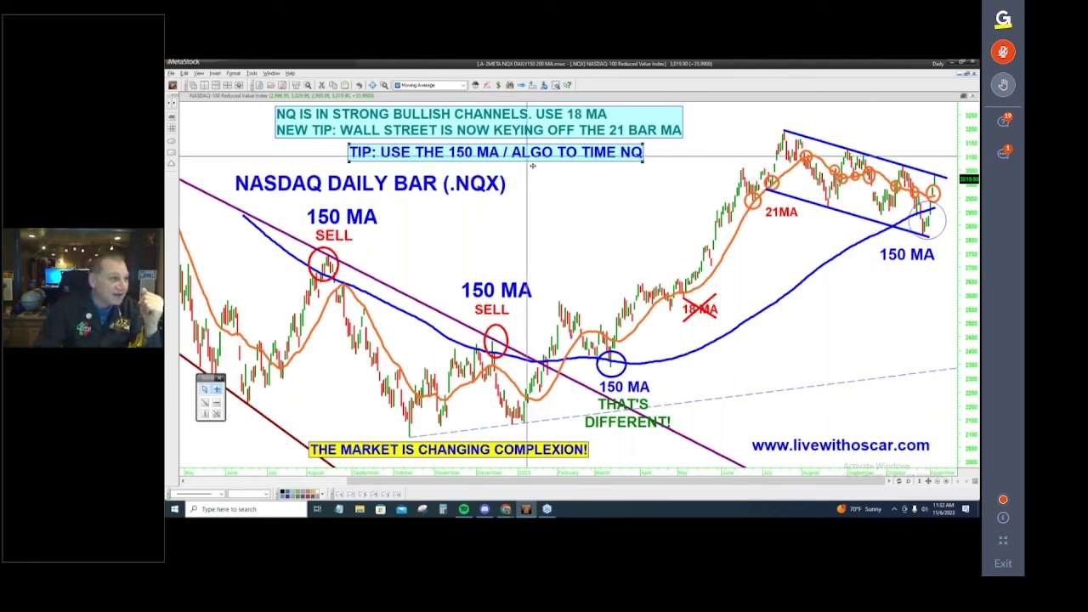
pyautogui.click(599, 153)
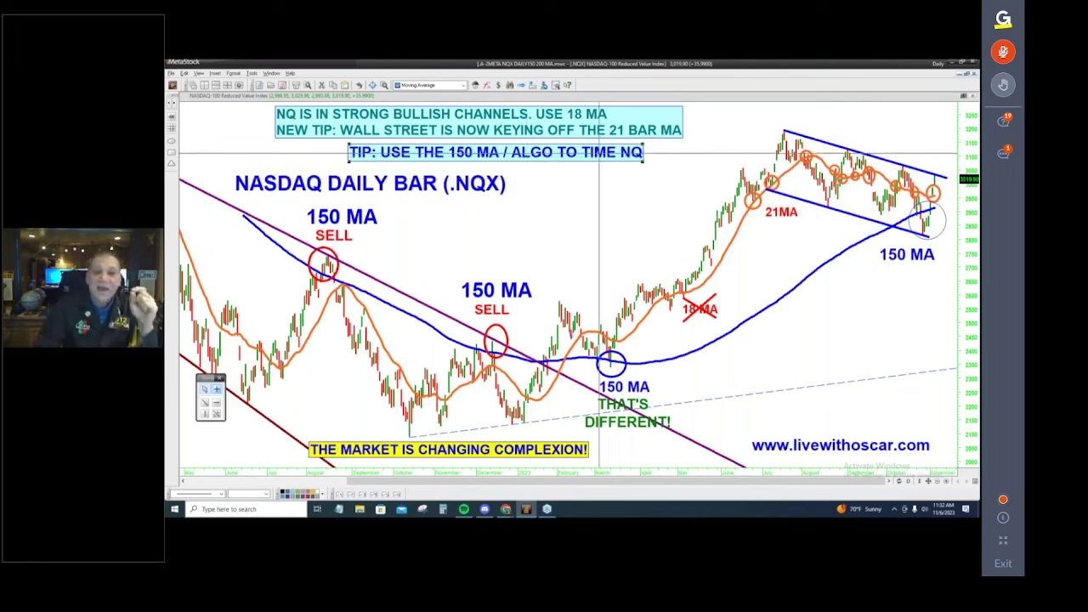
pyautogui.click(908, 267)
pyautogui.moveTo(908, 267); pyautogui.dragTo(902, 274)
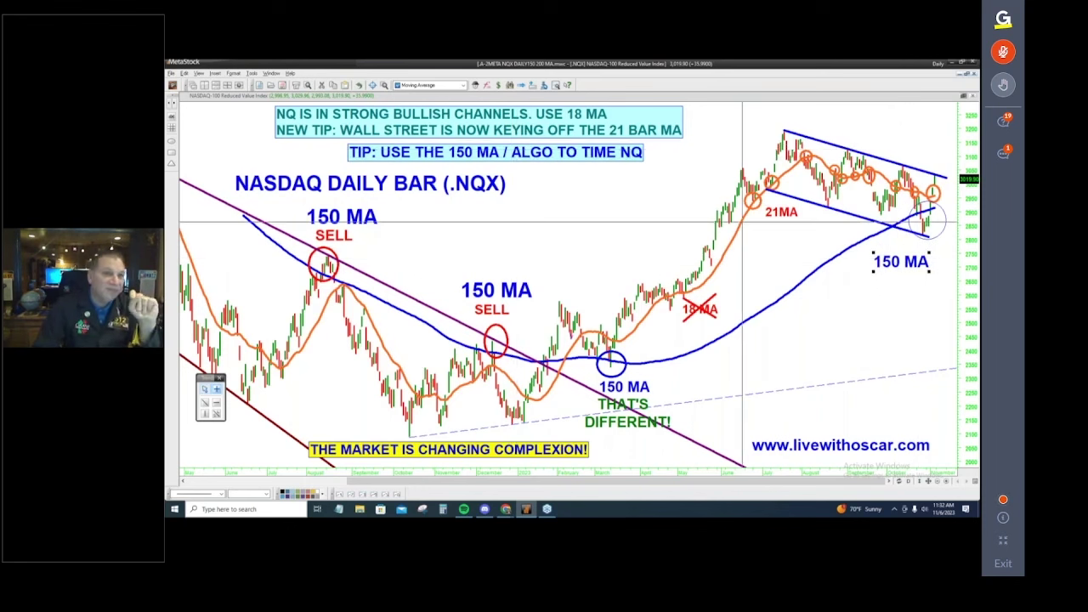
pyautogui.click(781, 211)
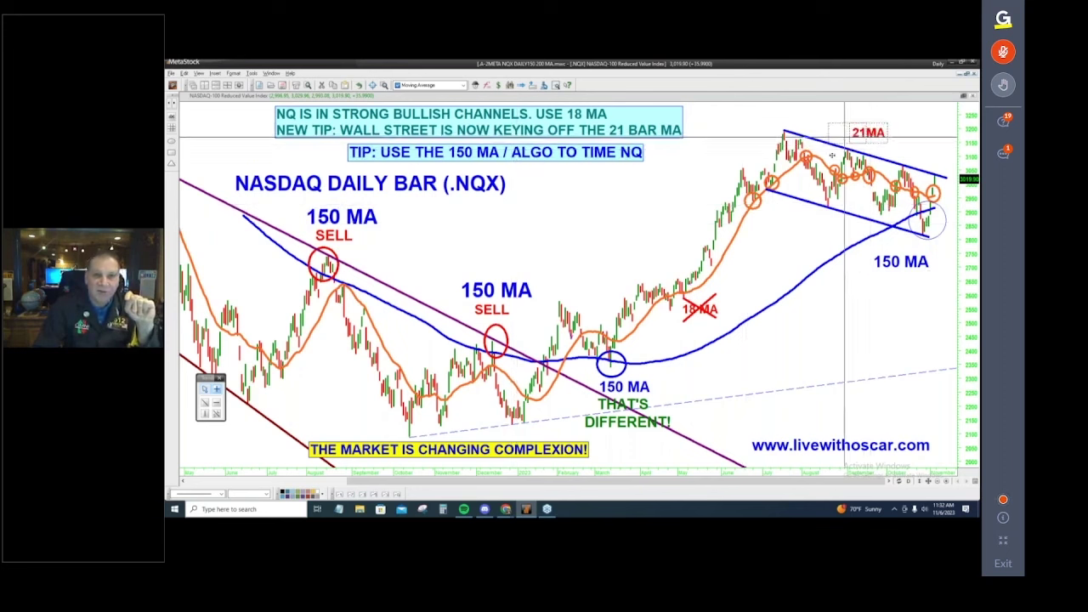
pyautogui.moveTo(875, 144); pyautogui.dragTo(779, 226)
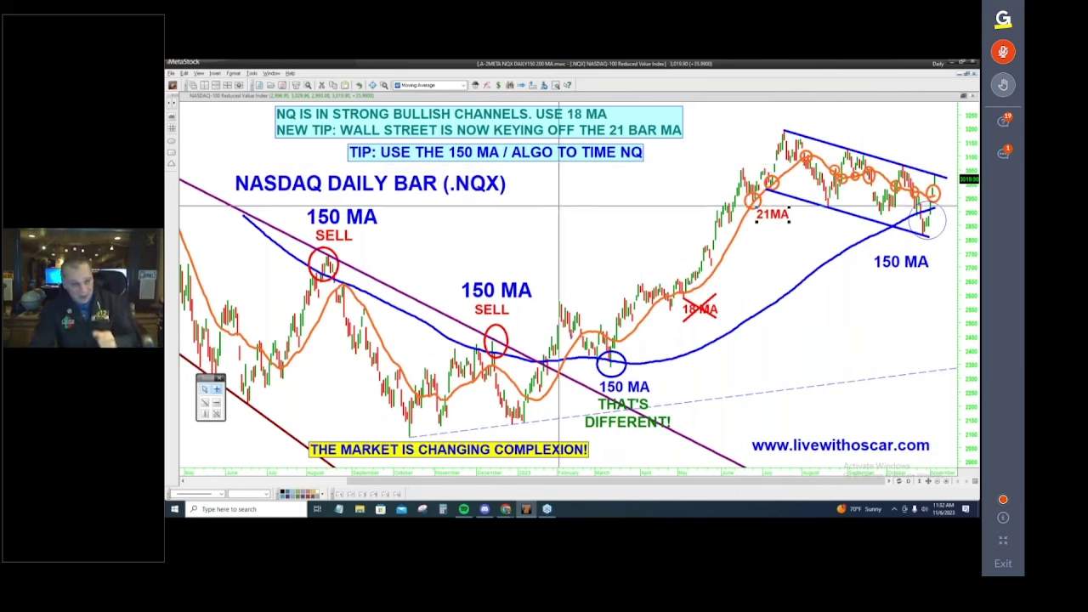
# Switch to the Dow Jones Transports daily chart and move its NEW TIP box directly beneath the chart title
pyautogui.click(267, 74)
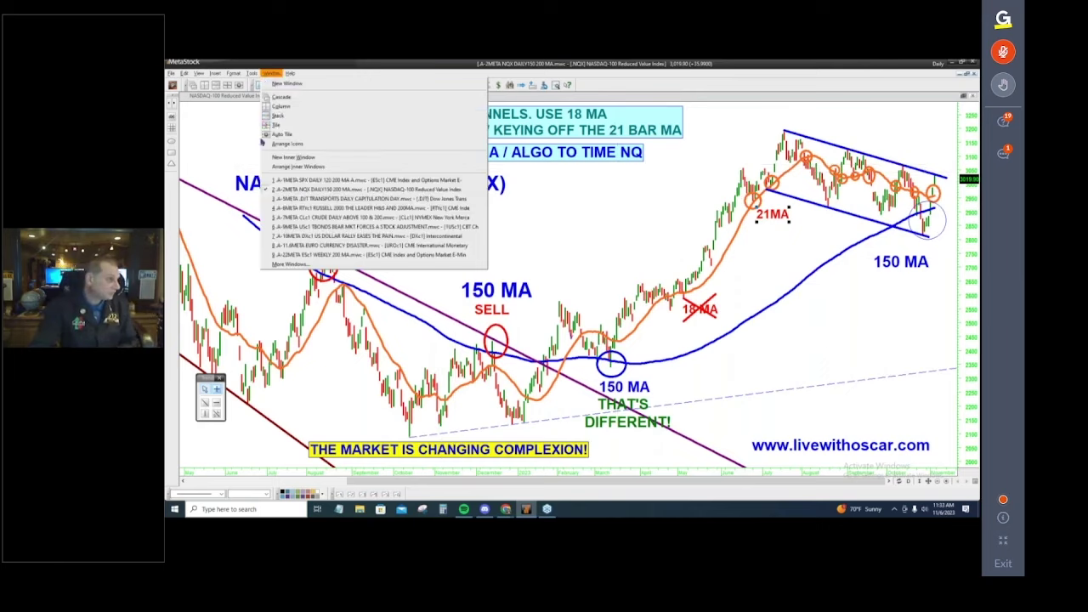
pyautogui.click(366, 198)
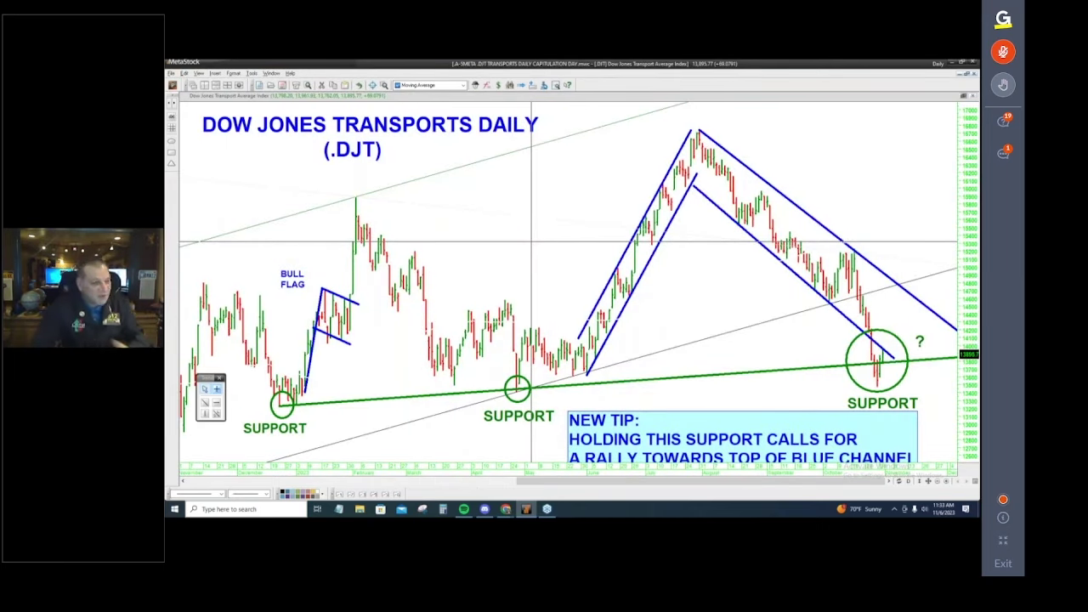
pyautogui.moveTo(695, 438); pyautogui.dragTo(408, 201)
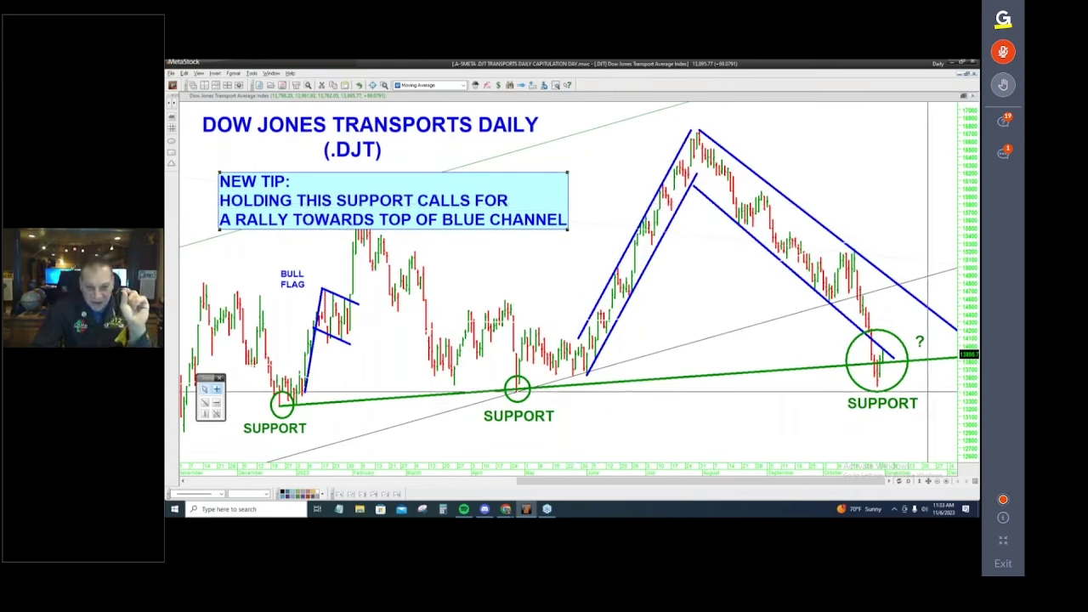
pyautogui.click(289, 417)
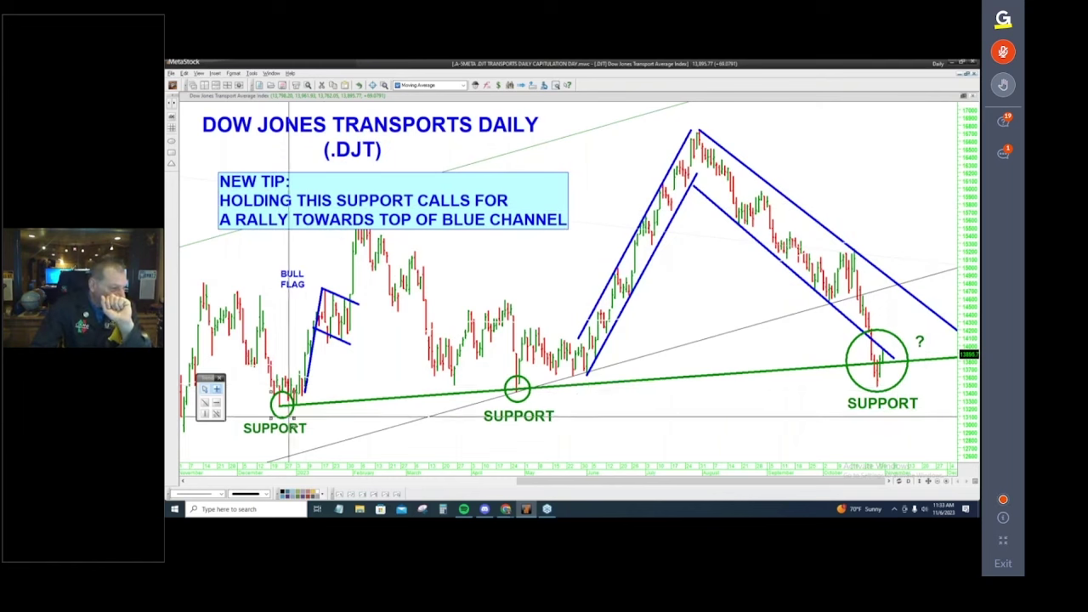
# Move the large green circle from the latest support touch up onto the top line of the blue declining channel
pyautogui.click(516, 402)
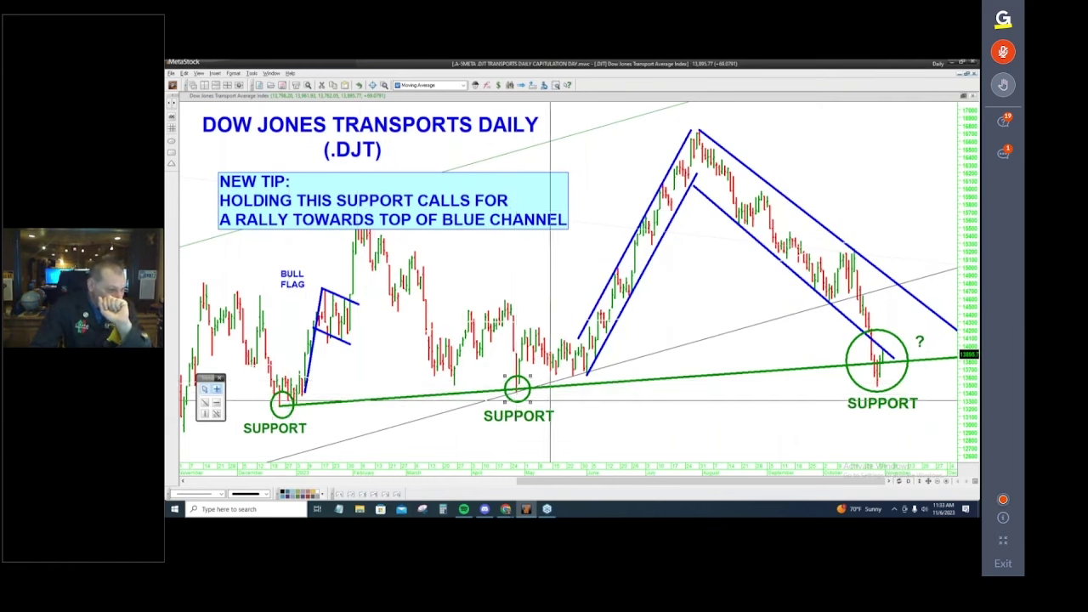
pyautogui.click(544, 385)
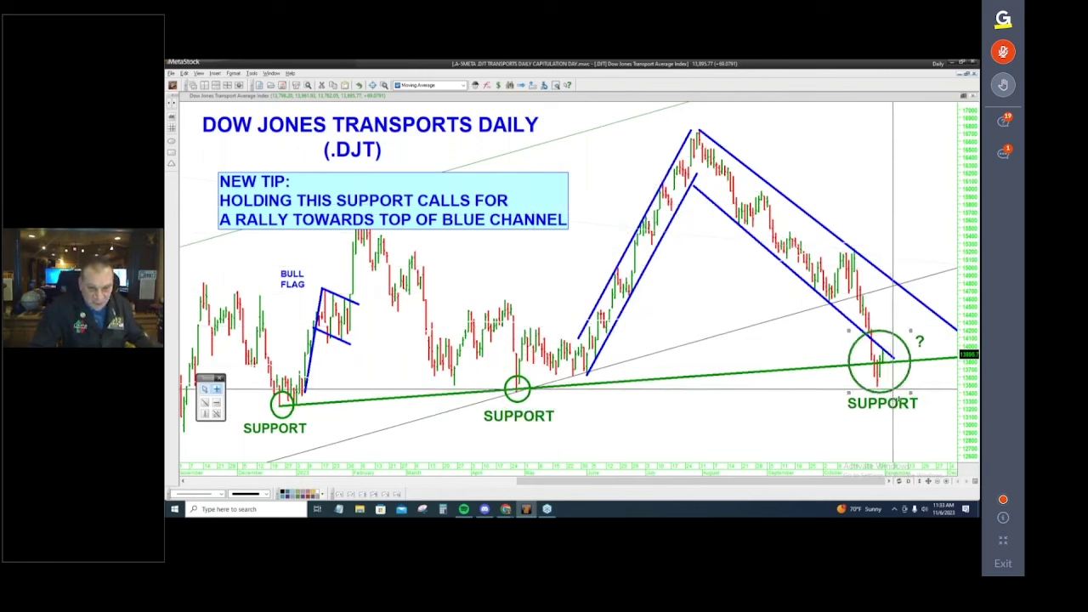
pyautogui.click(891, 390)
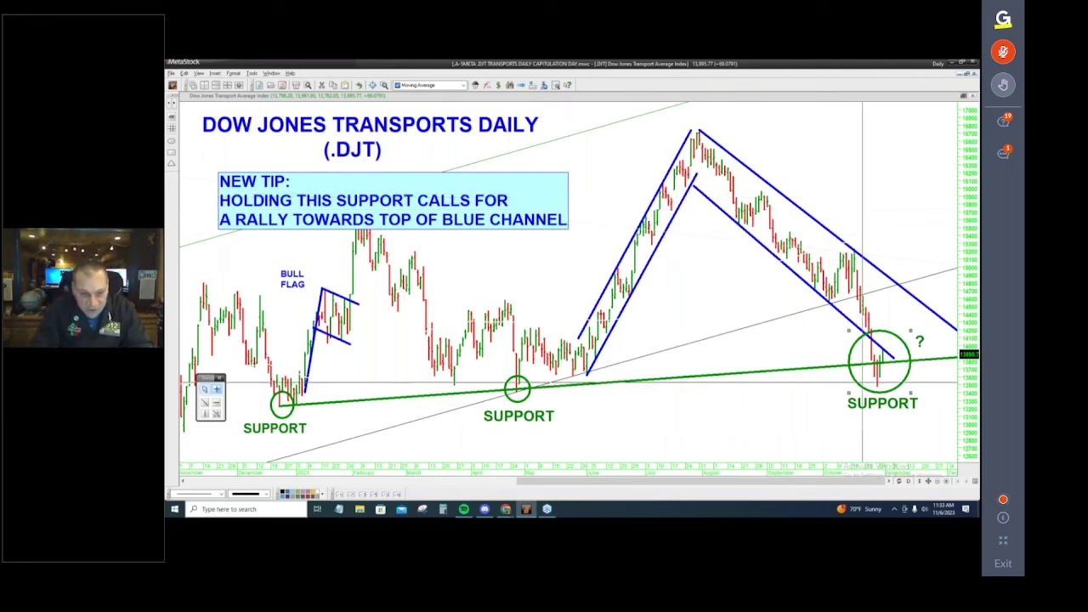
pyautogui.moveTo(897, 387); pyautogui.dragTo(920, 322)
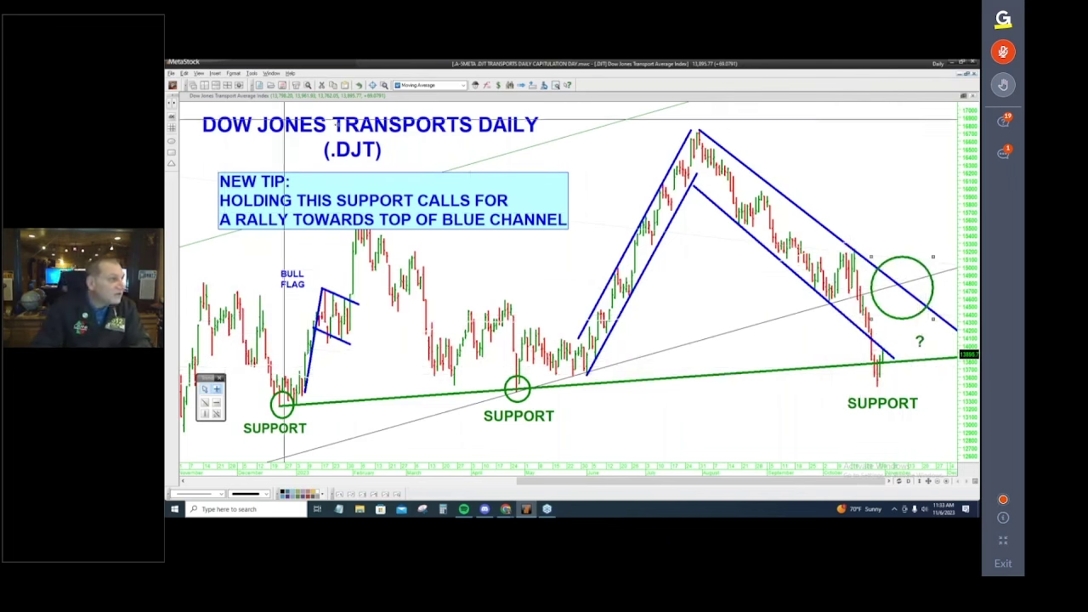
# Extend the last date of the time axis so the chart loads the most recent November 2023 bars
pyautogui.rightClick(559, 468)
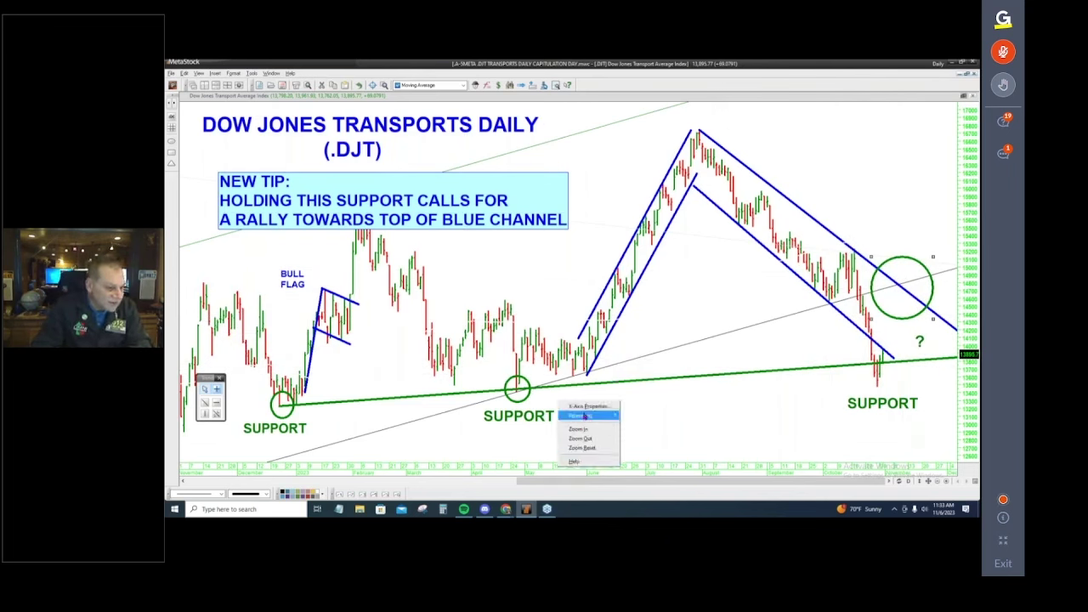
pyautogui.click(584, 407)
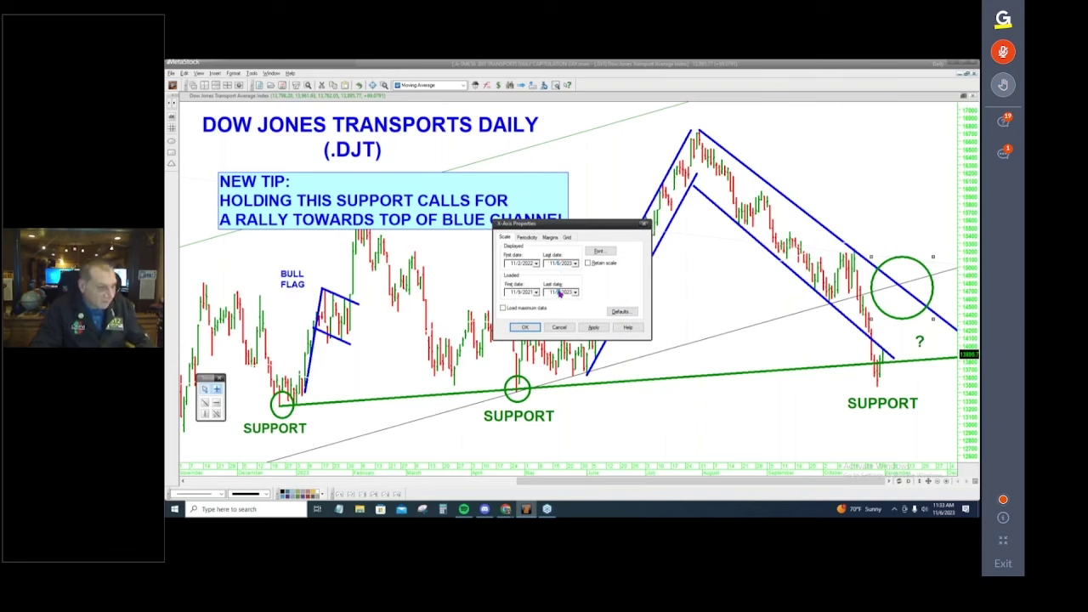
pyautogui.click(524, 327)
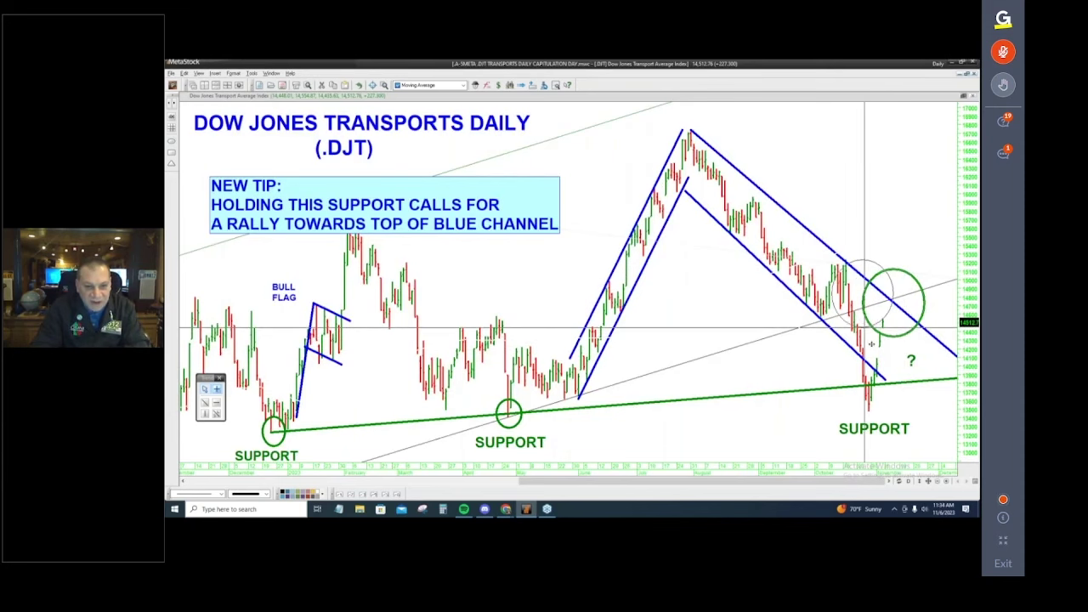
# Place the large green circle around the recent low on the support line, shrink it to fit, and move the NEW TIP box directly beneath the title
pyautogui.moveTo(866, 360); pyautogui.dragTo(867, 427)
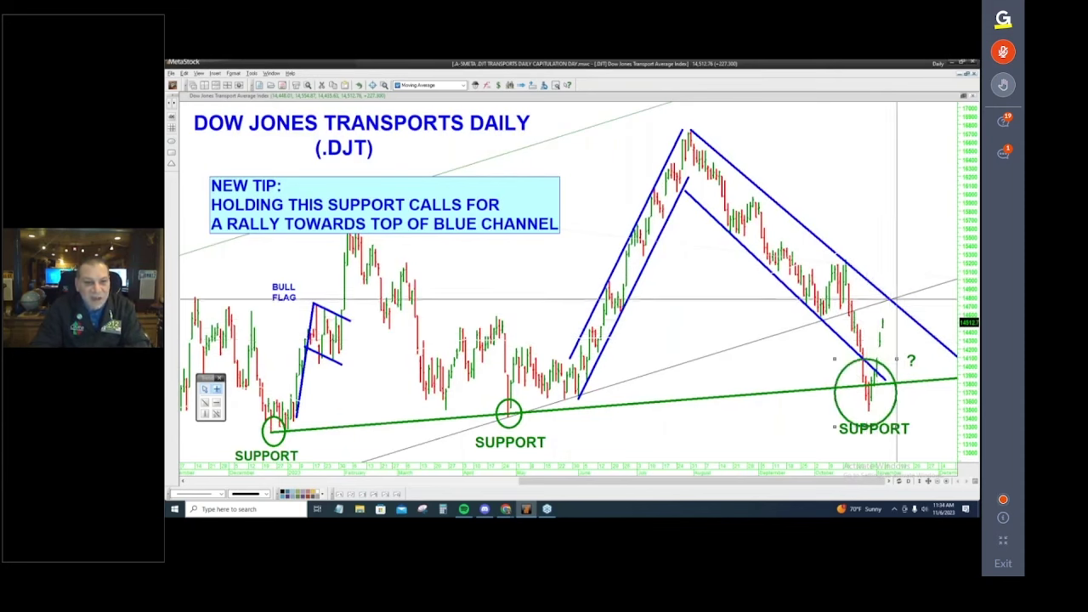
pyautogui.moveTo(375, 218); pyautogui.dragTo(364, 216)
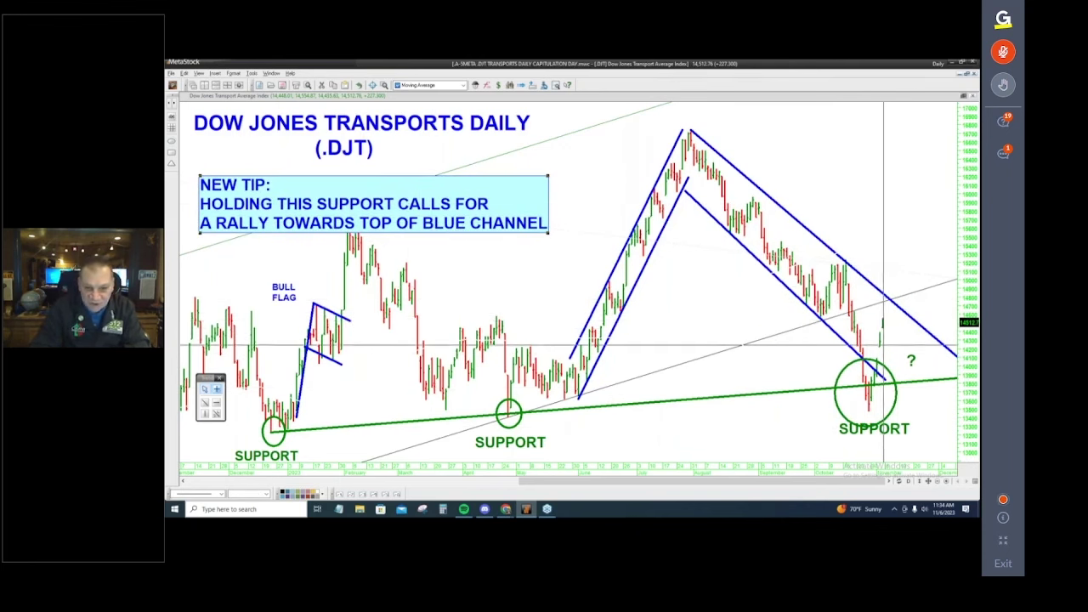
pyautogui.click(896, 398)
pyautogui.moveTo(905, 400); pyautogui.dragTo(901, 401)
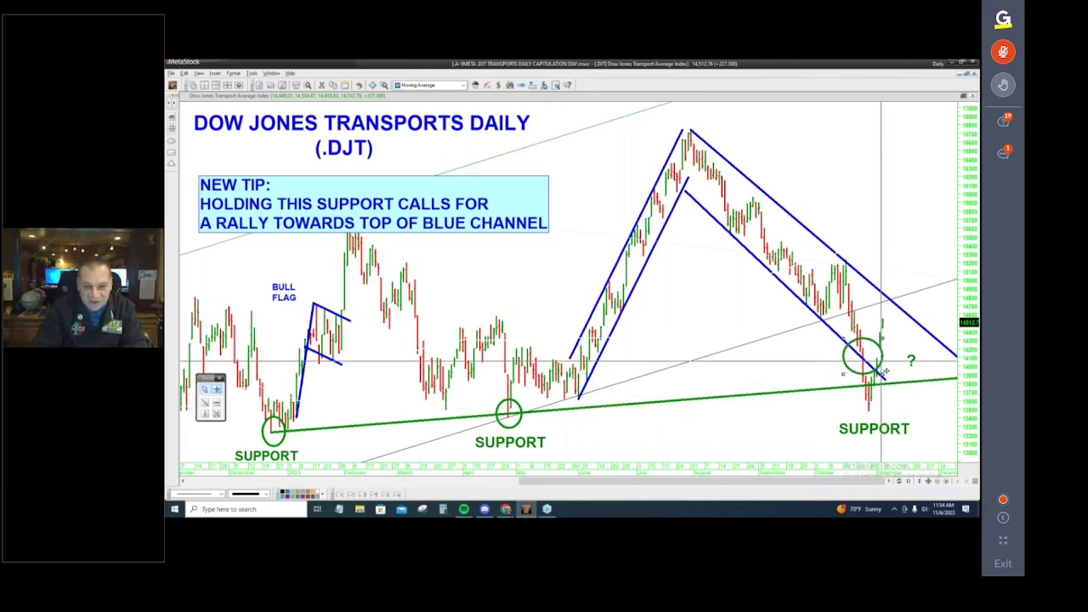
pyautogui.moveTo(896, 408); pyautogui.dragTo(896, 409)
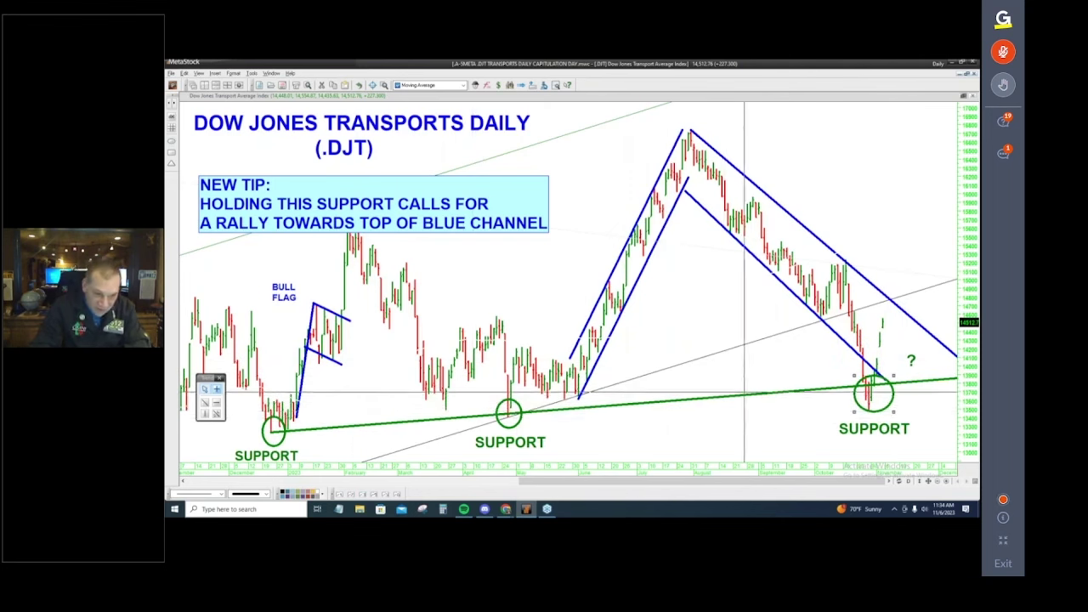
pyautogui.moveTo(882, 410); pyautogui.dragTo(875, 413)
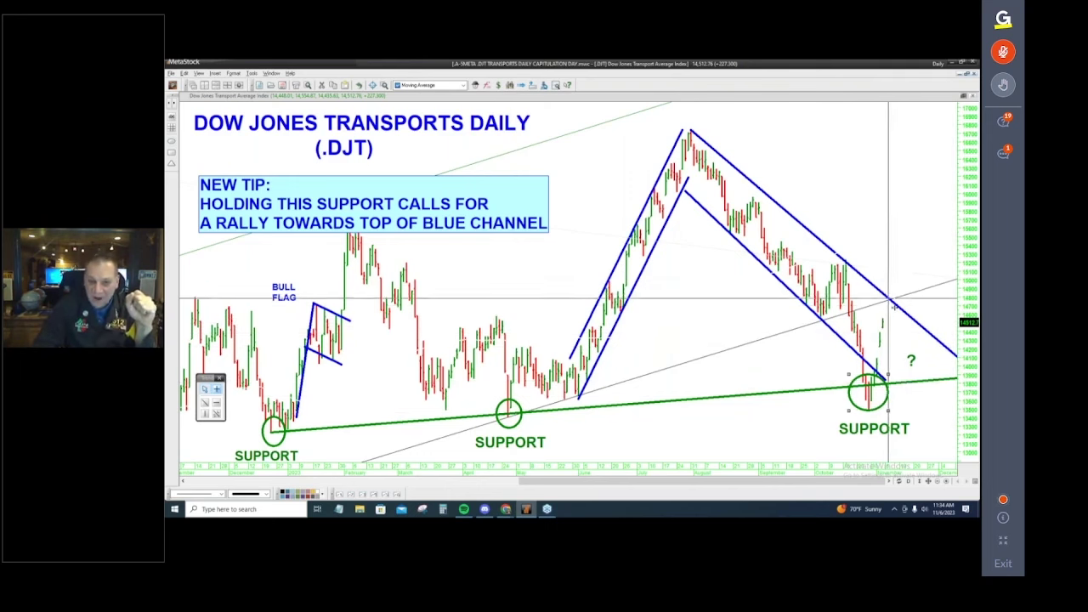
pyautogui.moveTo(438, 214)
pyautogui.mouseDown()
pyautogui.moveTo(747, 145)
pyautogui.moveTo(779, 149)
pyautogui.moveTo(448, 197)
pyautogui.mouseUp()
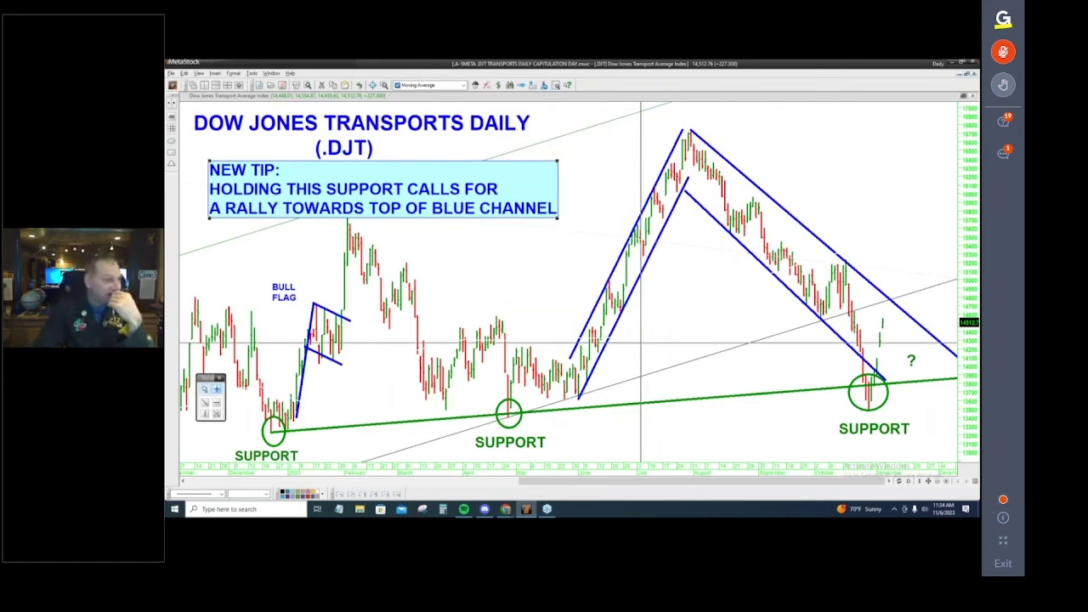
# Switch to the Russell 2000 daily chart and move the crossed-out WILL TRIPLE BOTTOM HOLD? note further left
pyautogui.click(272, 73)
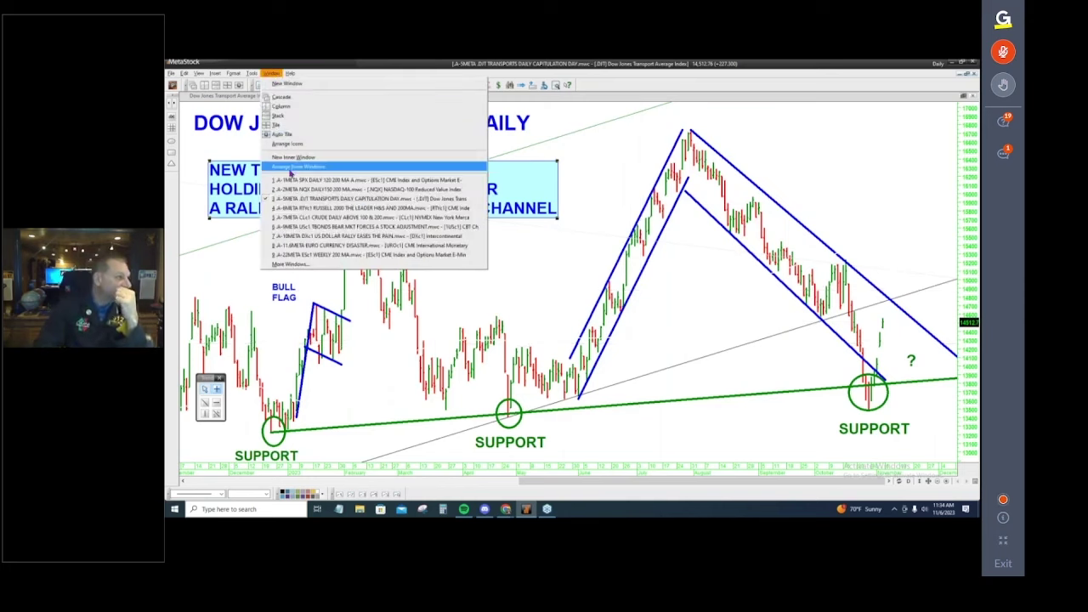
pyautogui.click(297, 208)
pyautogui.moveTo(772, 485); pyautogui.dragTo(665, 491)
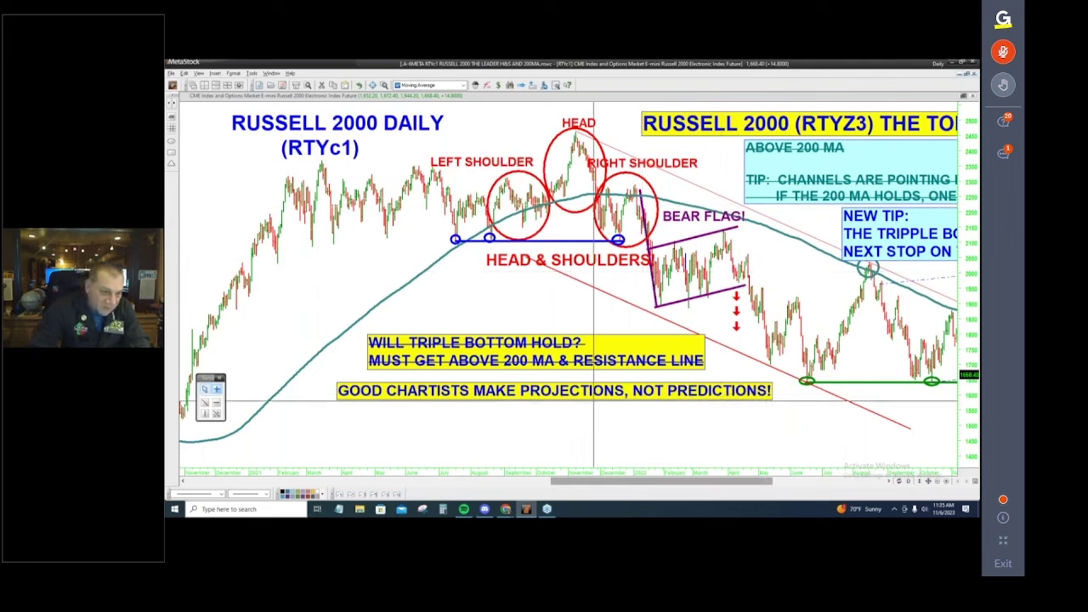
pyautogui.moveTo(470, 344); pyautogui.dragTo(341, 340)
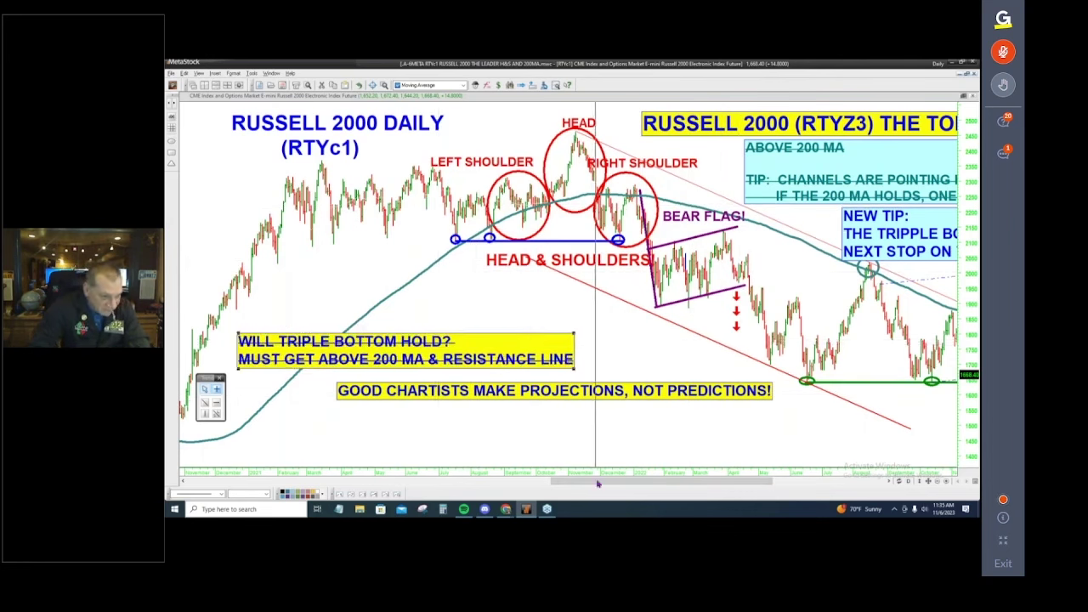
# Nudge the crossed-out ABOVE 200 MA note up beneath the yellow heading and shift the NEW TIP box to the right
pyautogui.moveTo(606, 482); pyautogui.dragTo(717, 484)
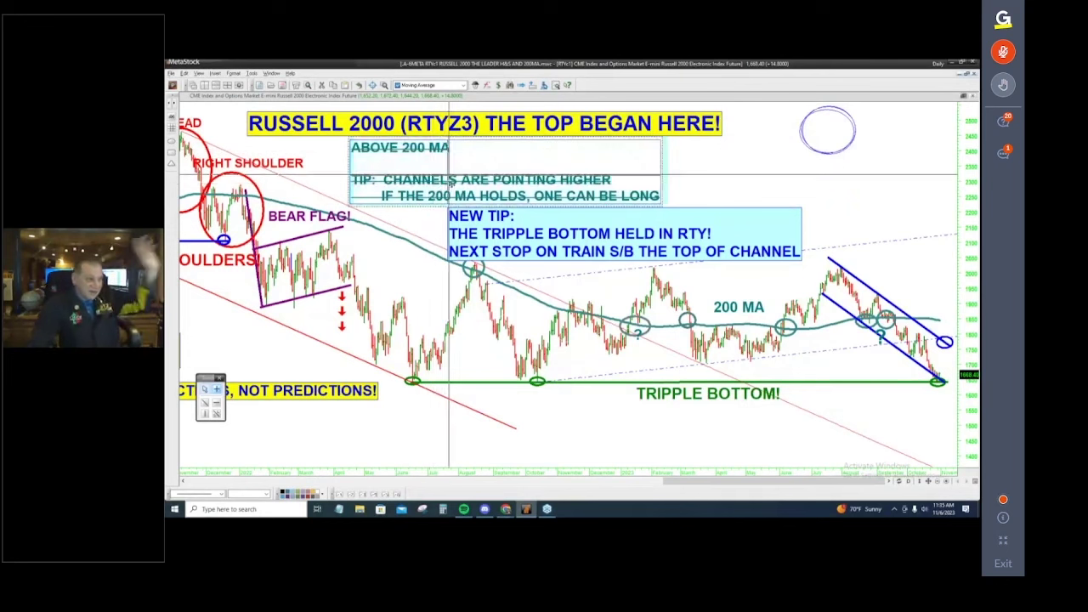
pyautogui.moveTo(450, 184); pyautogui.dragTo(451, 180)
pyautogui.moveTo(510, 222); pyautogui.dragTo(551, 221)
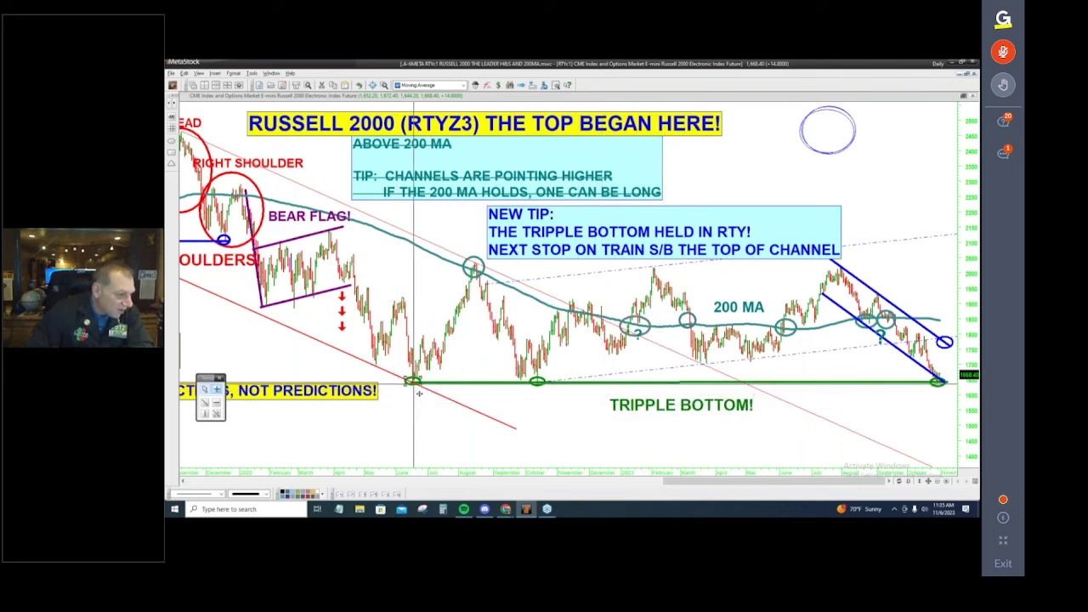
# Enlarge the green circle around the June low of the triple bottom and shift the NEW TIP box slightly back left
pyautogui.moveTo(425, 396); pyautogui.dragTo(427, 401)
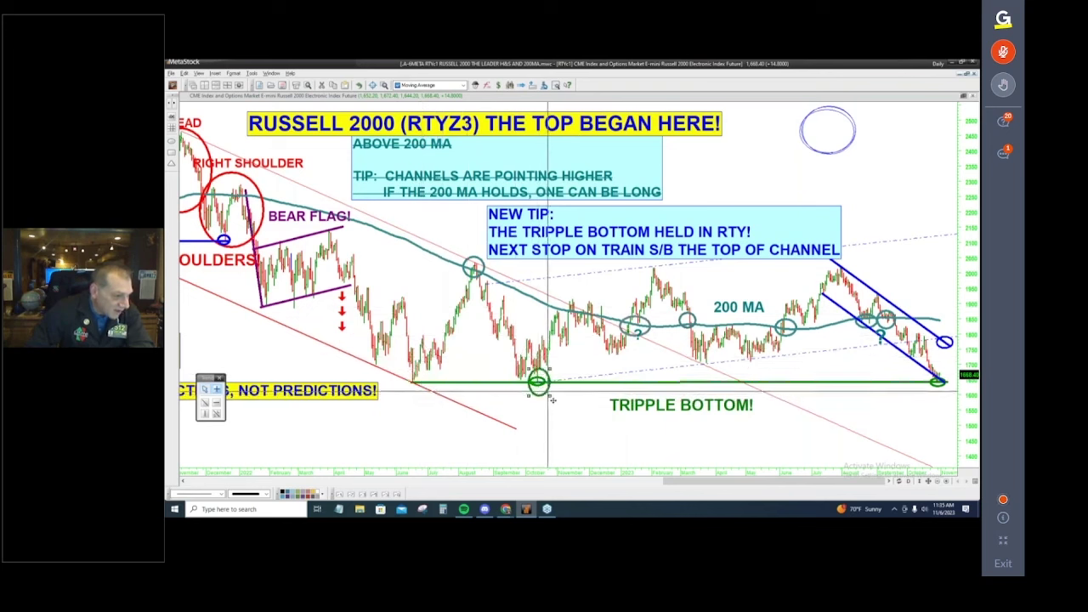
pyautogui.moveTo(860, 331); pyautogui.dragTo(888, 359)
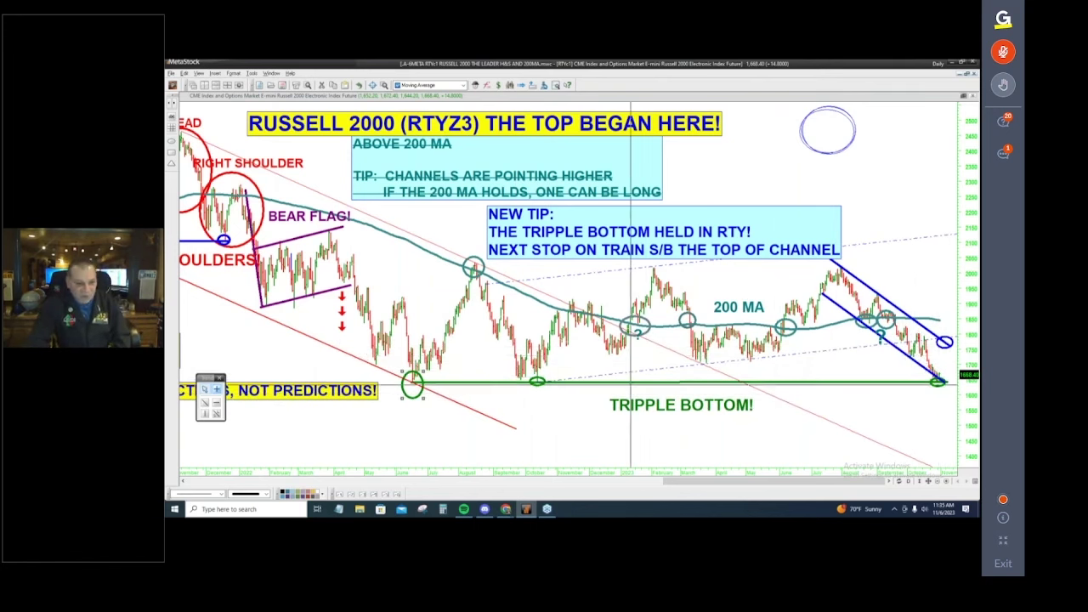
pyautogui.moveTo(658, 254); pyautogui.dragTo(633, 255)
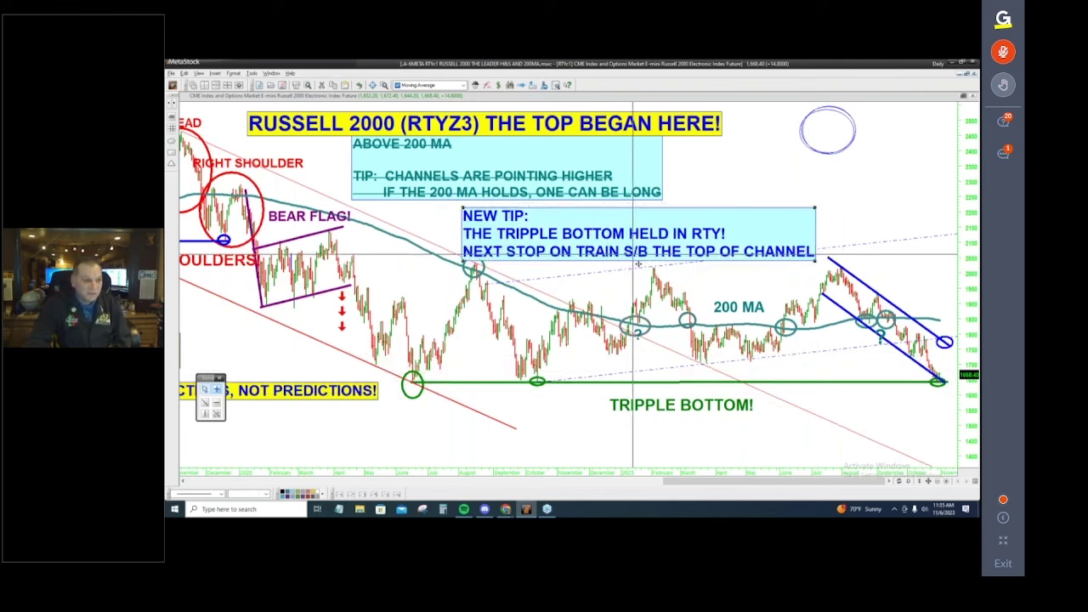
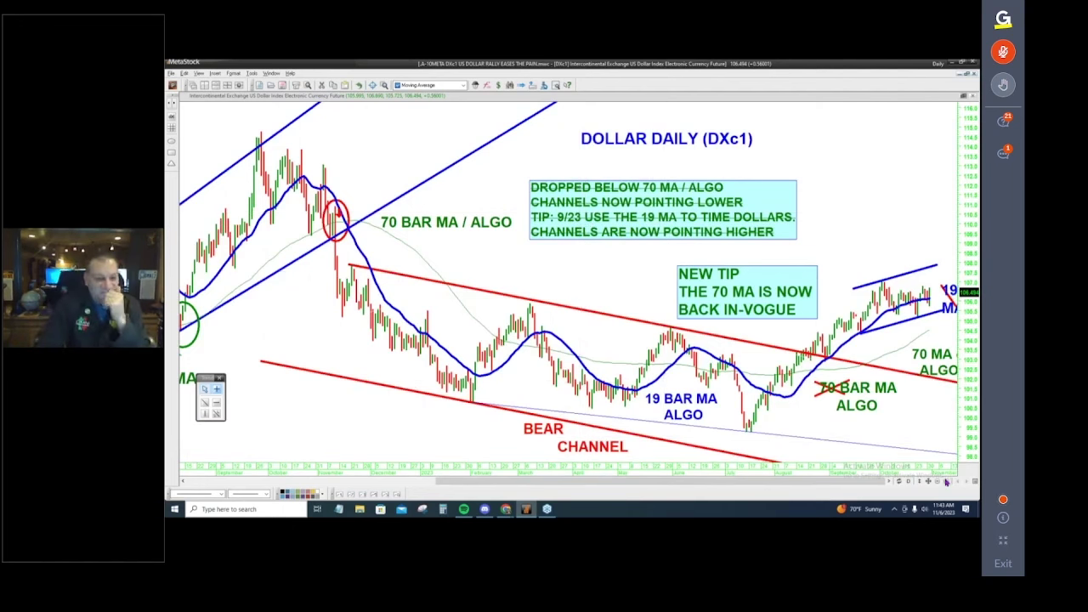
# Give the green 70 bar moving average on the Dollar daily chart a thick line weight
pyautogui.click(946, 481)
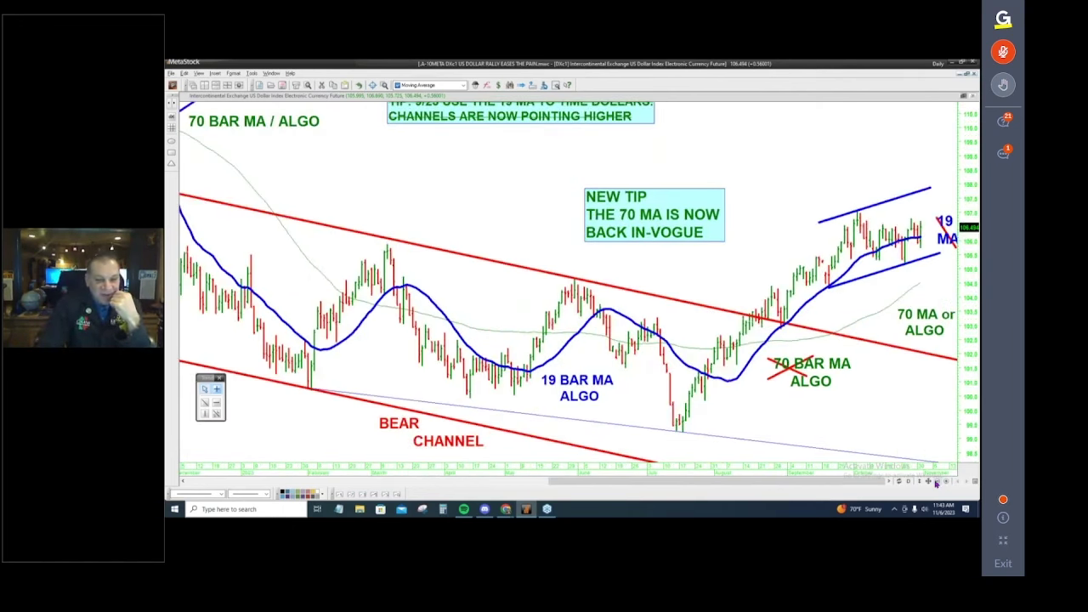
pyautogui.click(936, 482)
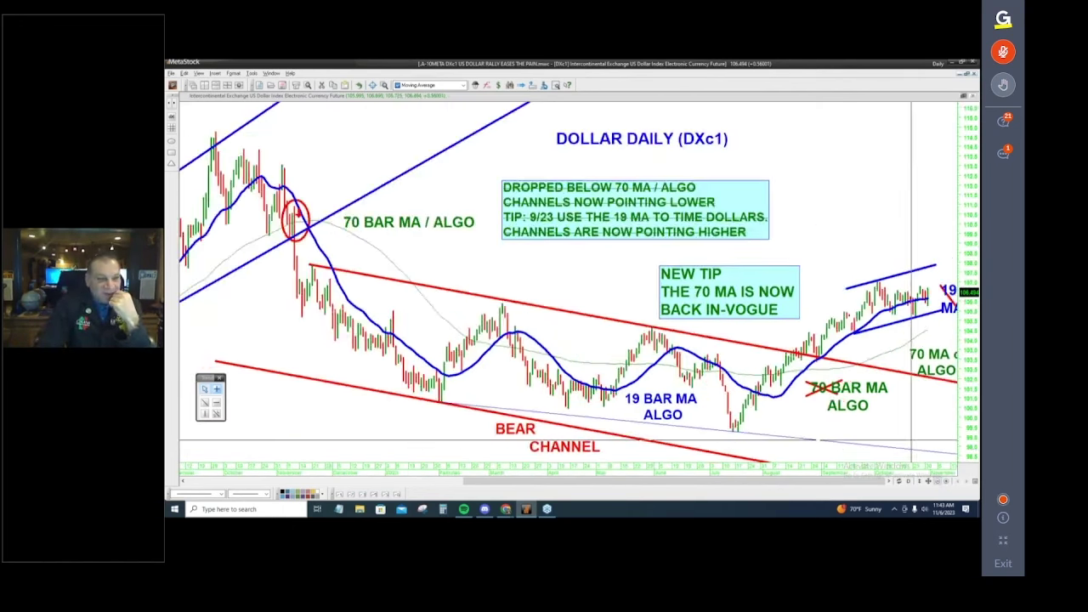
pyautogui.rightClick(351, 241)
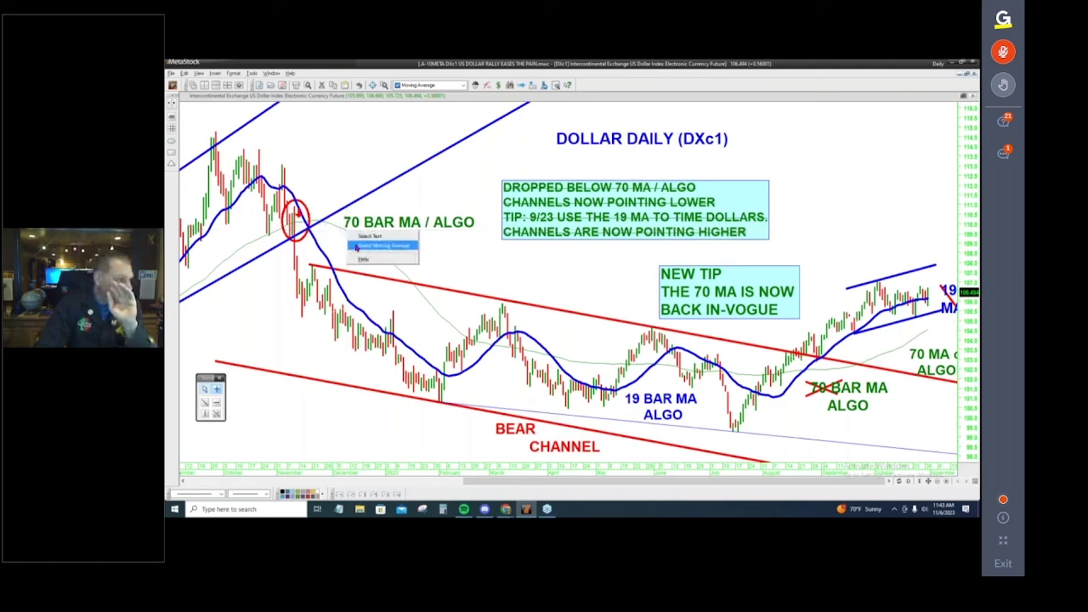
pyautogui.click(356, 247)
pyautogui.click(376, 237)
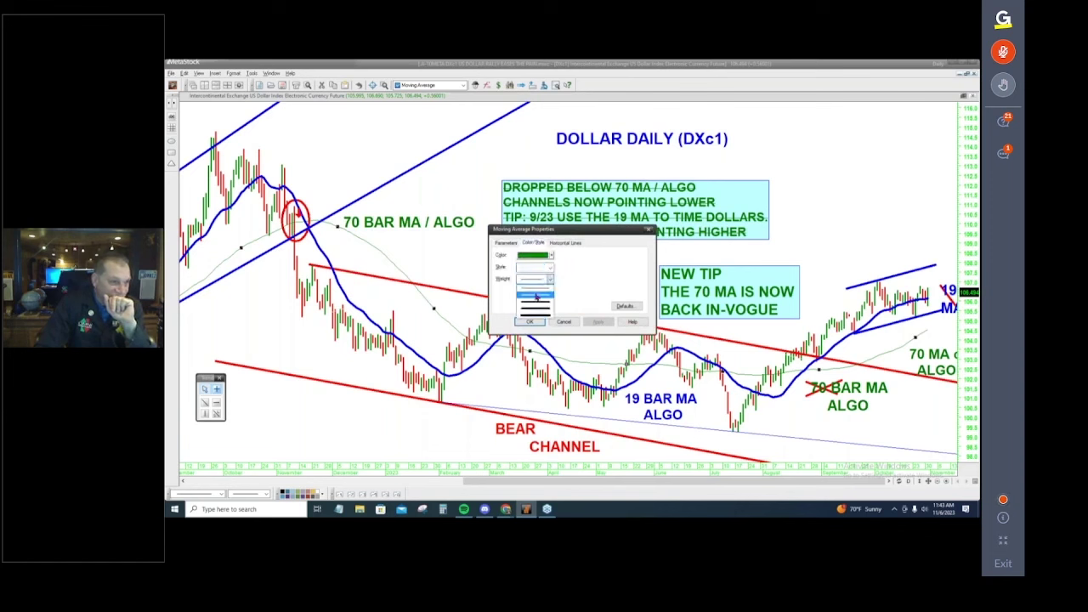
pyautogui.click(595, 324)
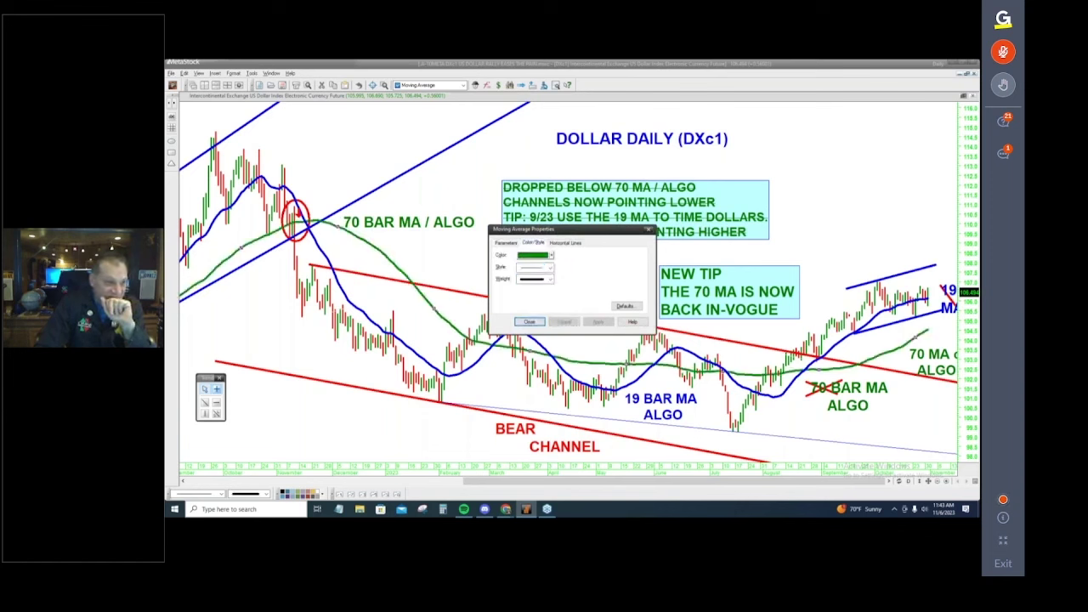
pyautogui.click(529, 321)
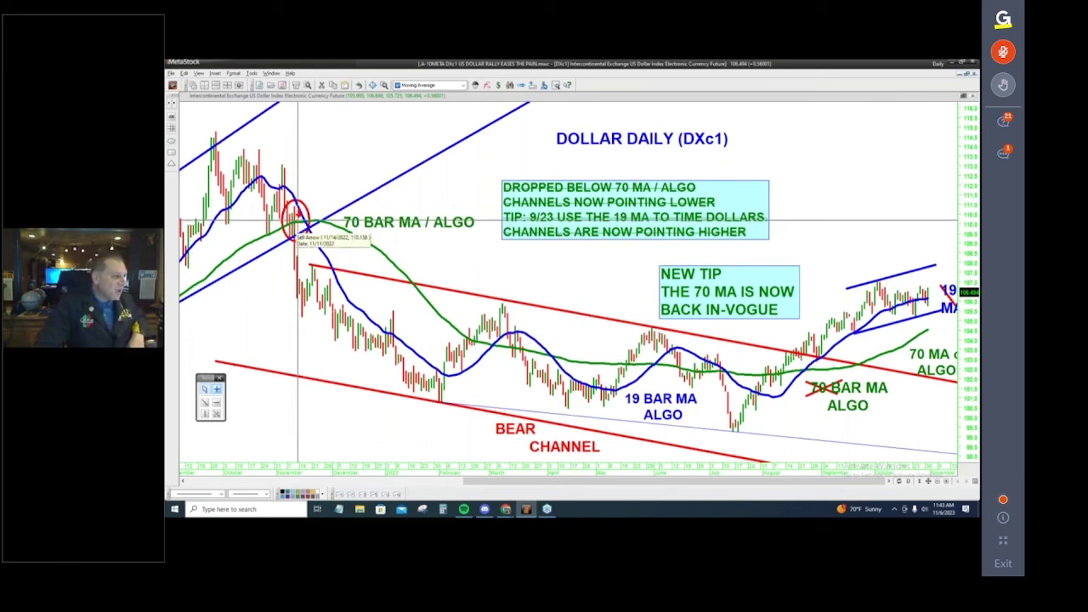
# Set the blue 19 bar moving average to a thin line weight
pyautogui.rightClick(315, 239)
pyautogui.click(357, 248)
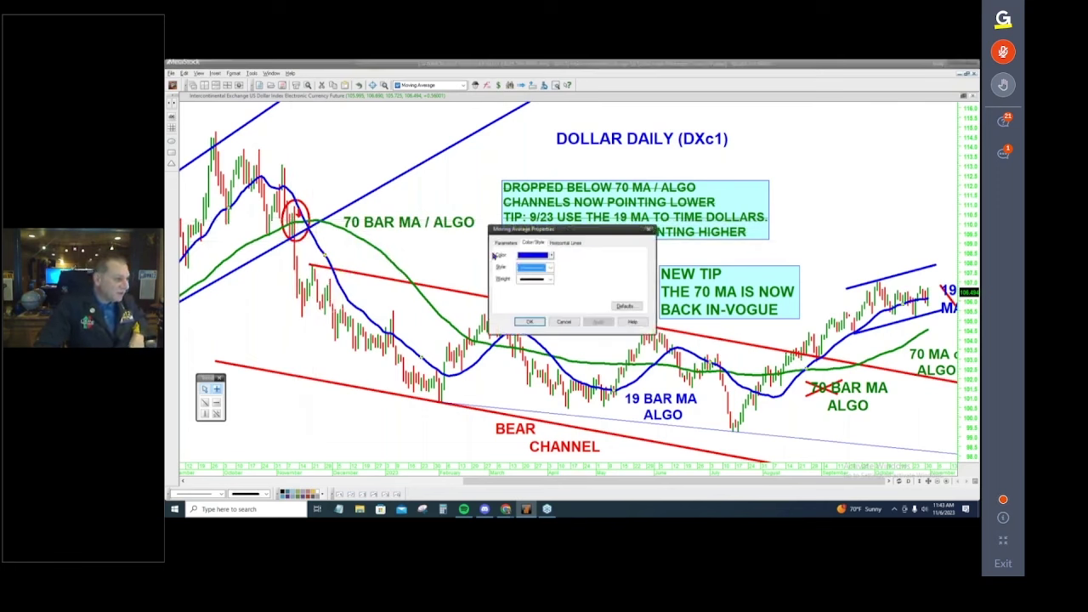
pyautogui.click(596, 323)
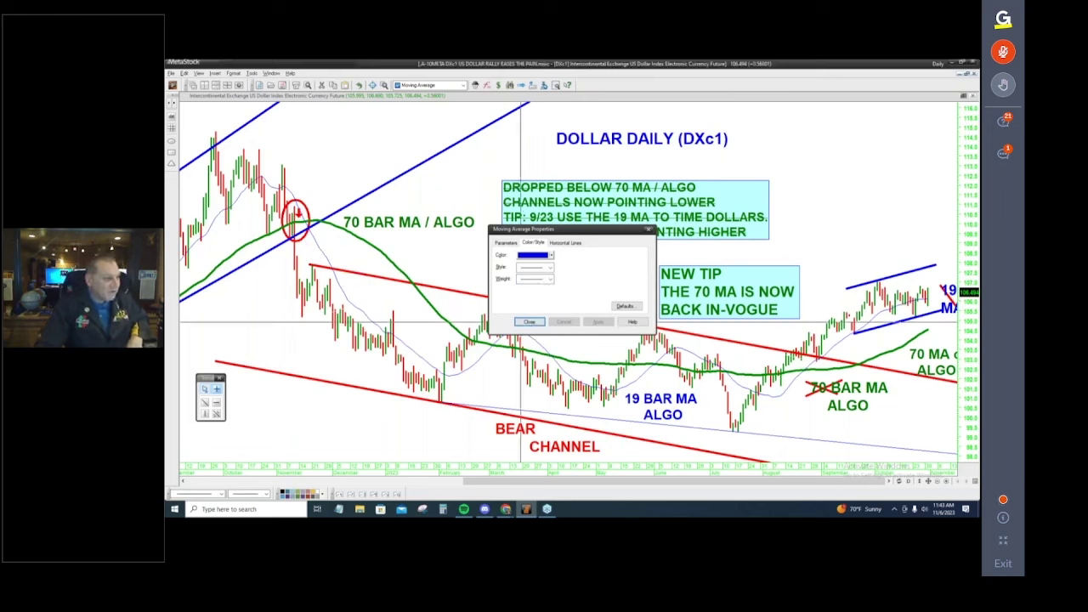
pyautogui.click(528, 322)
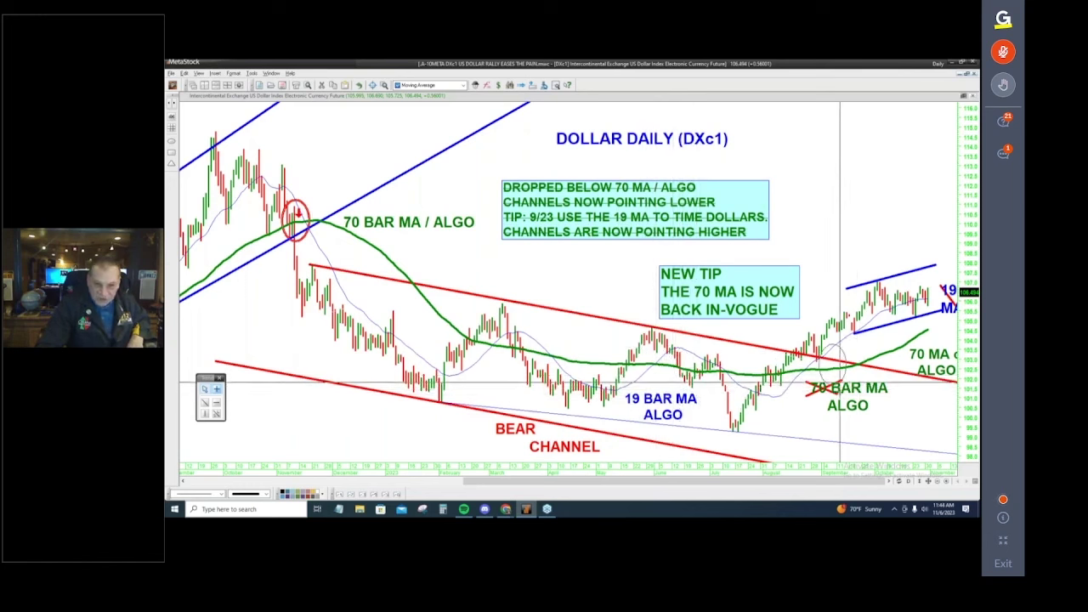
# Move the red circle over the August touch of the 70 bar MA in the bull channel and back to the November break
pyautogui.click(302, 225)
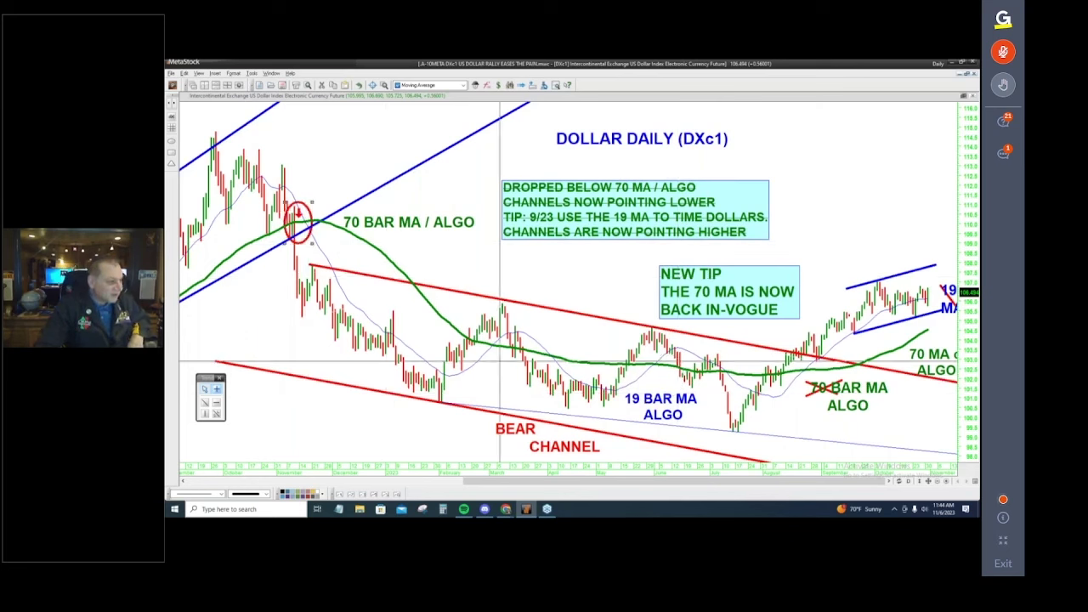
pyautogui.moveTo(761, 485); pyautogui.dragTo(485, 486)
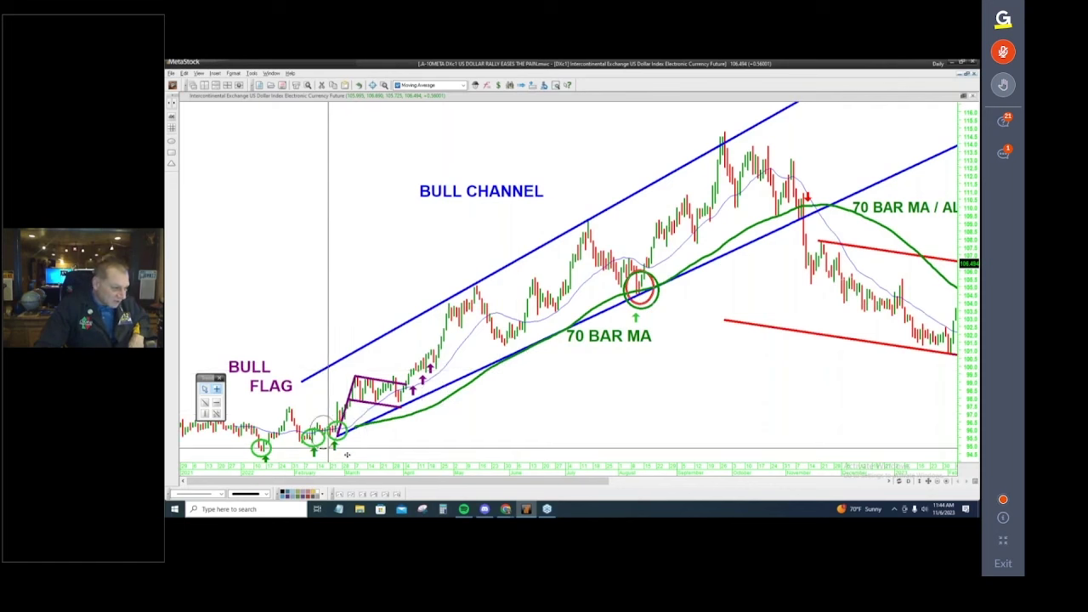
pyautogui.moveTo(815, 227); pyautogui.dragTo(789, 194)
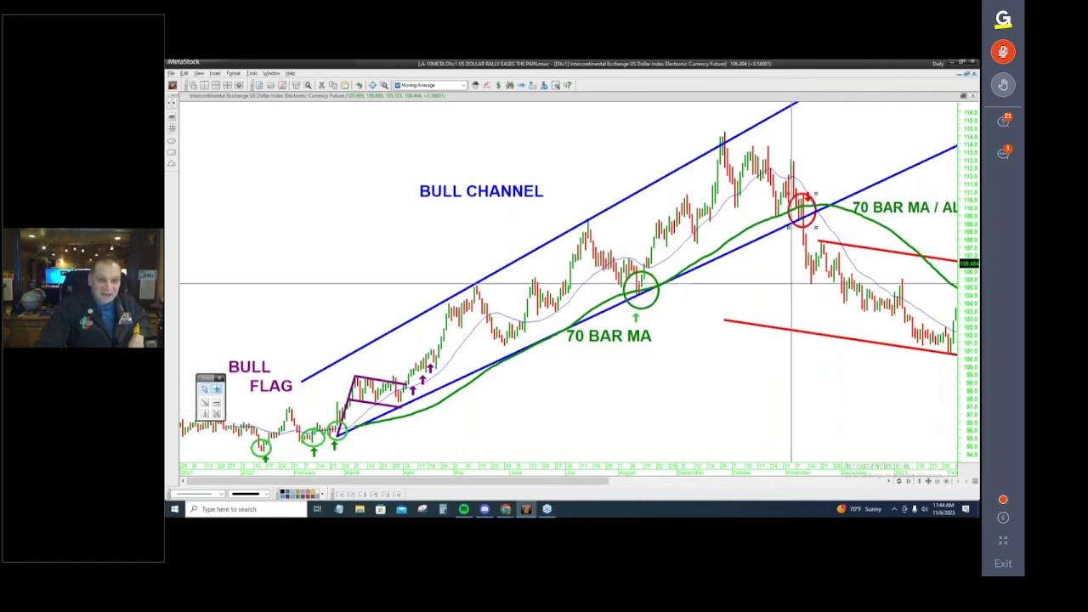
pyautogui.moveTo(568, 490); pyautogui.dragTo(872, 483)
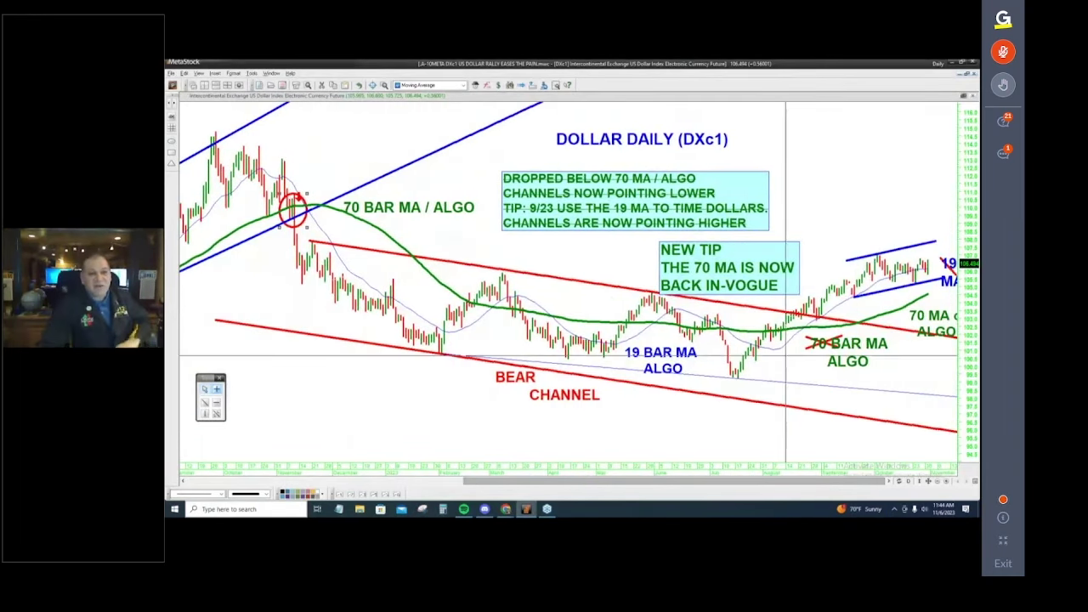
# Shift the DROPPED BELOW 70 MA / ALGO note slightly up and left and give the blue 19 bar moving average a thick line weight
pyautogui.moveTo(696, 208); pyautogui.dragTo(676, 203)
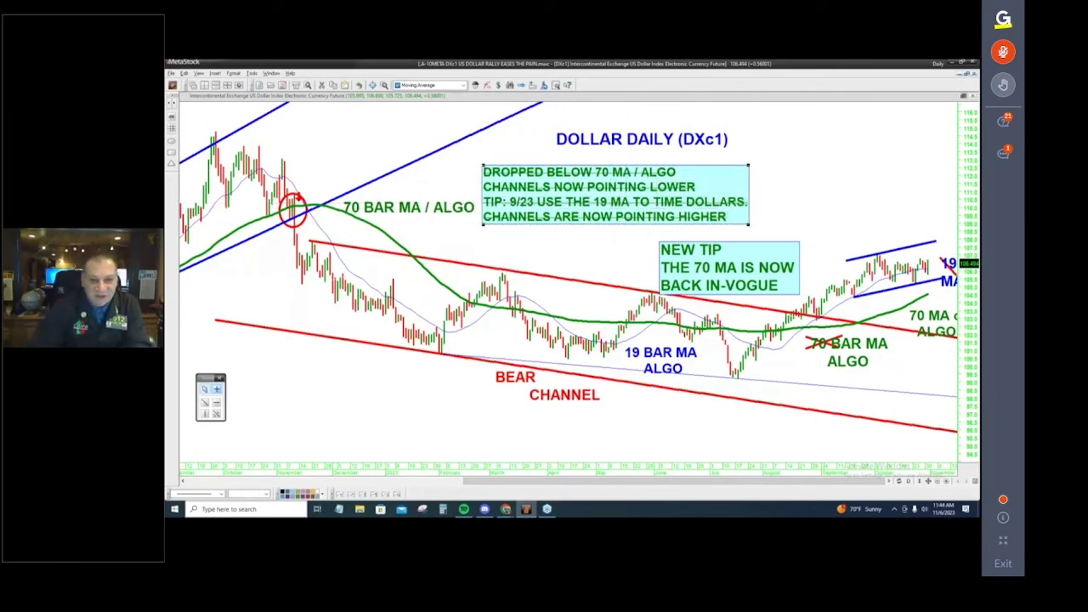
pyautogui.rightClick(881, 279)
pyautogui.click(900, 288)
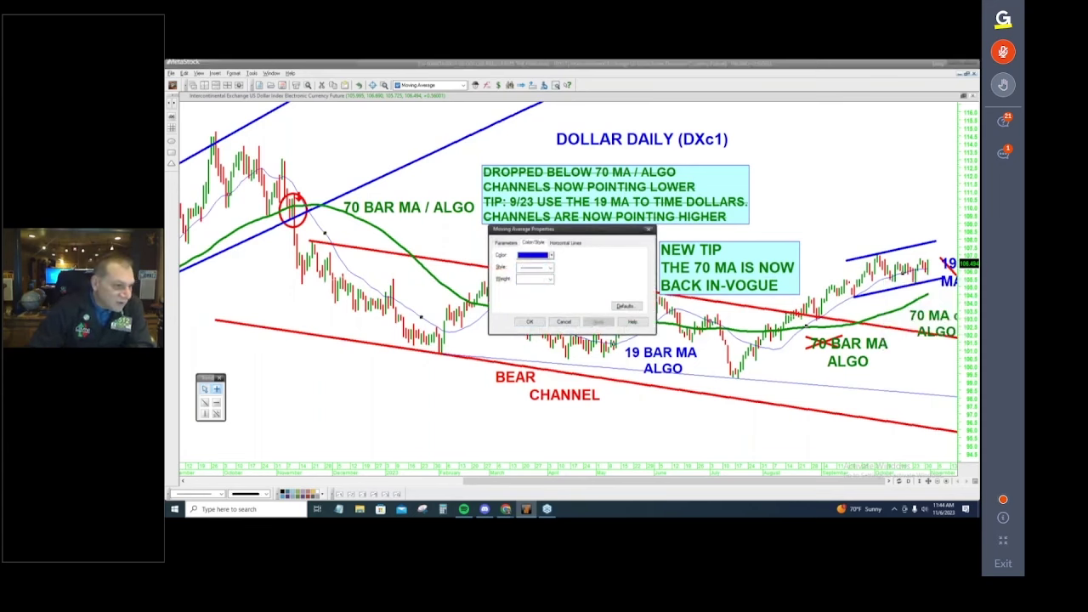
pyautogui.press('Return')
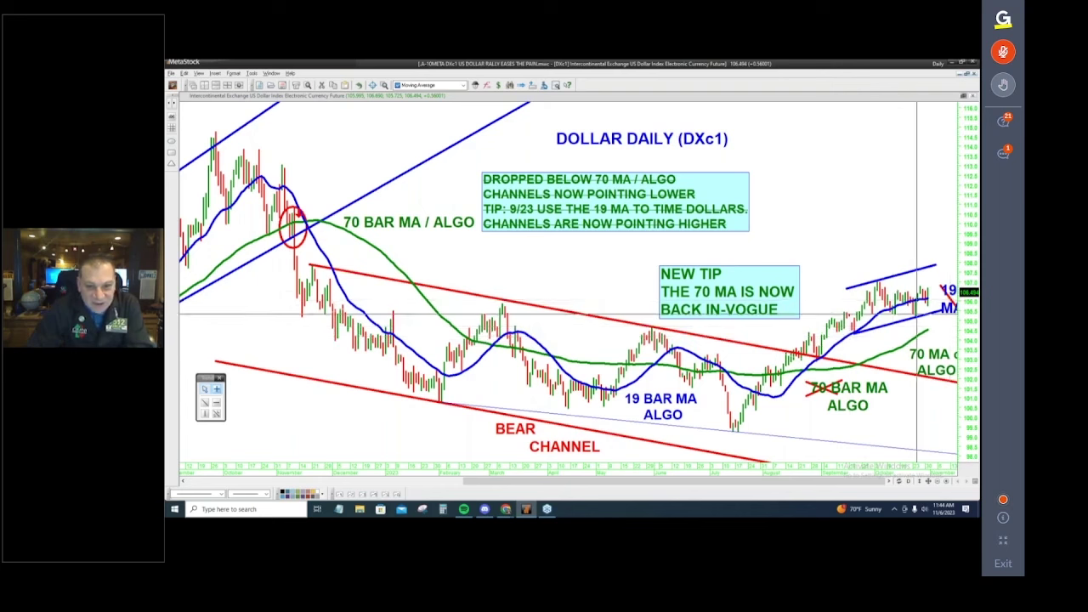
# Move the NEW TIP box up and left and place a small circle in the blank area above the latest Dollar prices
pyautogui.moveTo(765, 292); pyautogui.dragTo(724, 274)
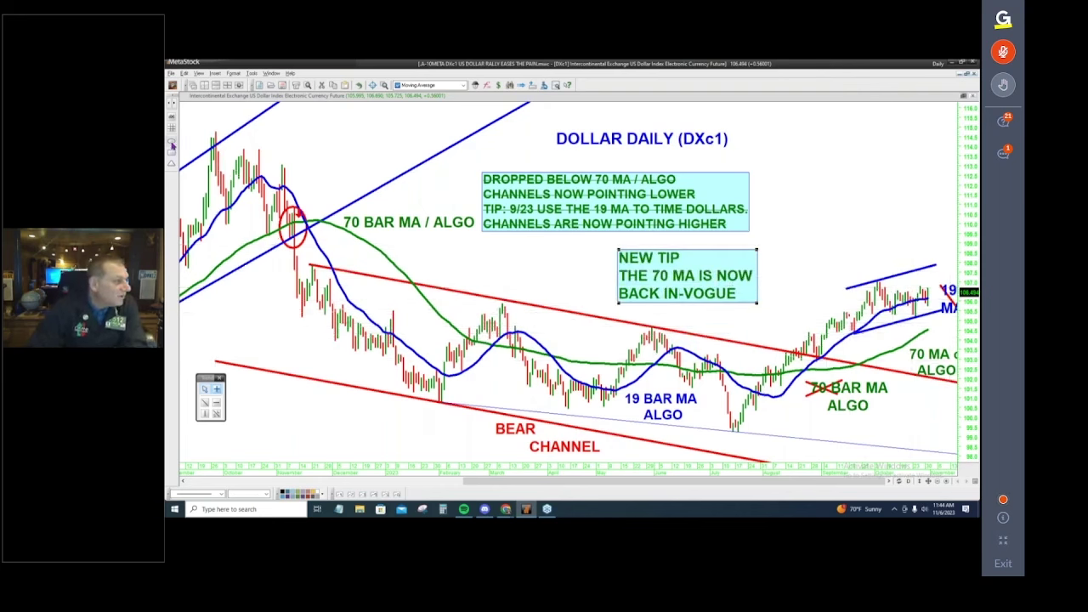
pyautogui.click(849, 155)
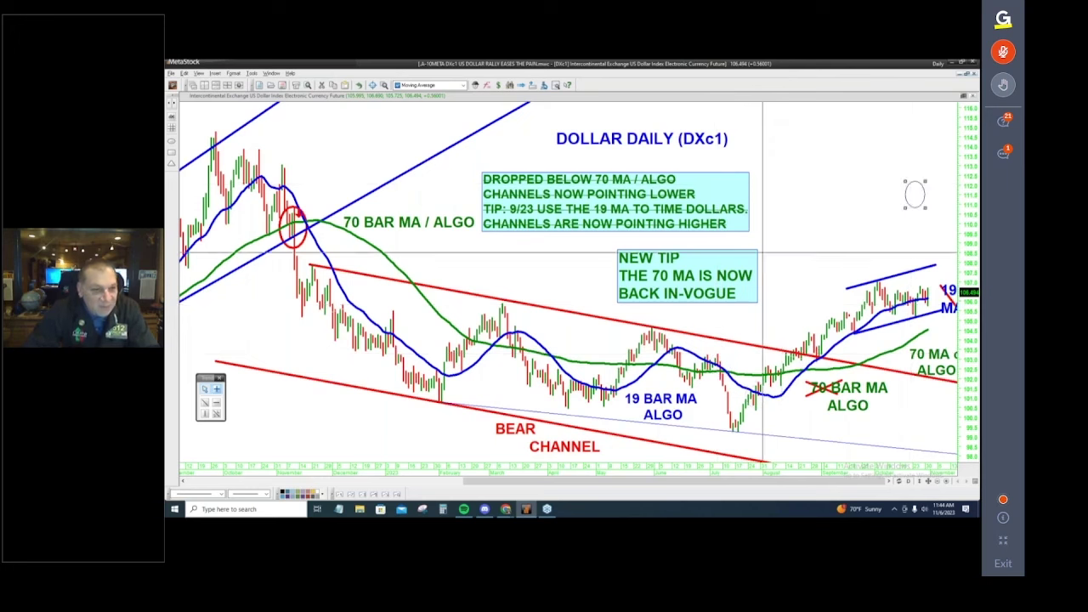
pyautogui.moveTo(594, 206); pyautogui.dragTo(602, 202)
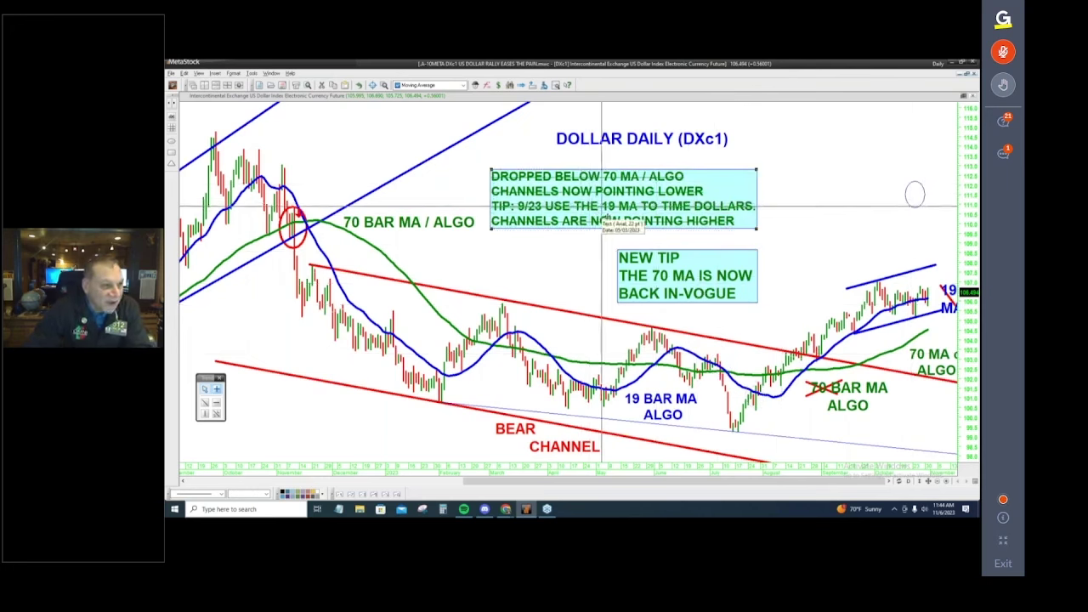
# Set the Dollar chart's last loaded date back to an earlier day in November 2023 and nudge the struck-through note box up
pyautogui.rightClick(833, 463)
pyautogui.click(854, 402)
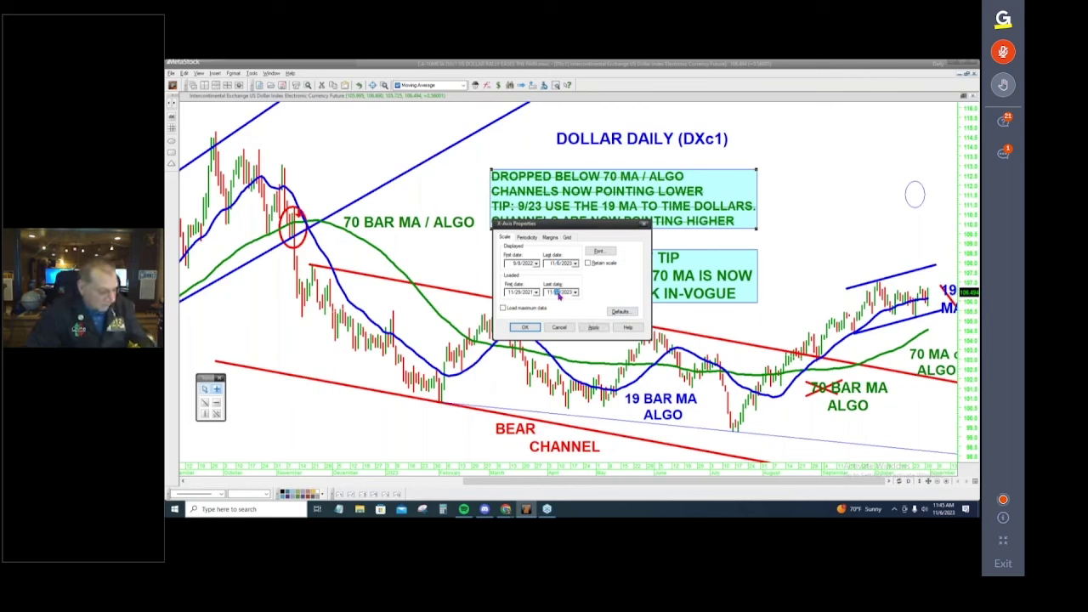
pyautogui.click(594, 329)
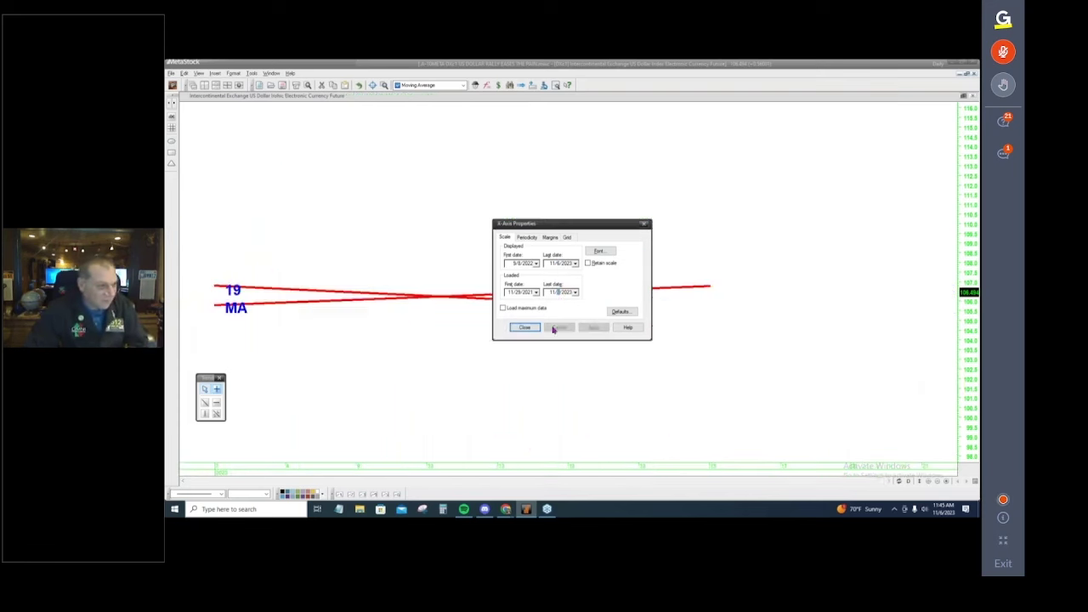
pyautogui.click(525, 327)
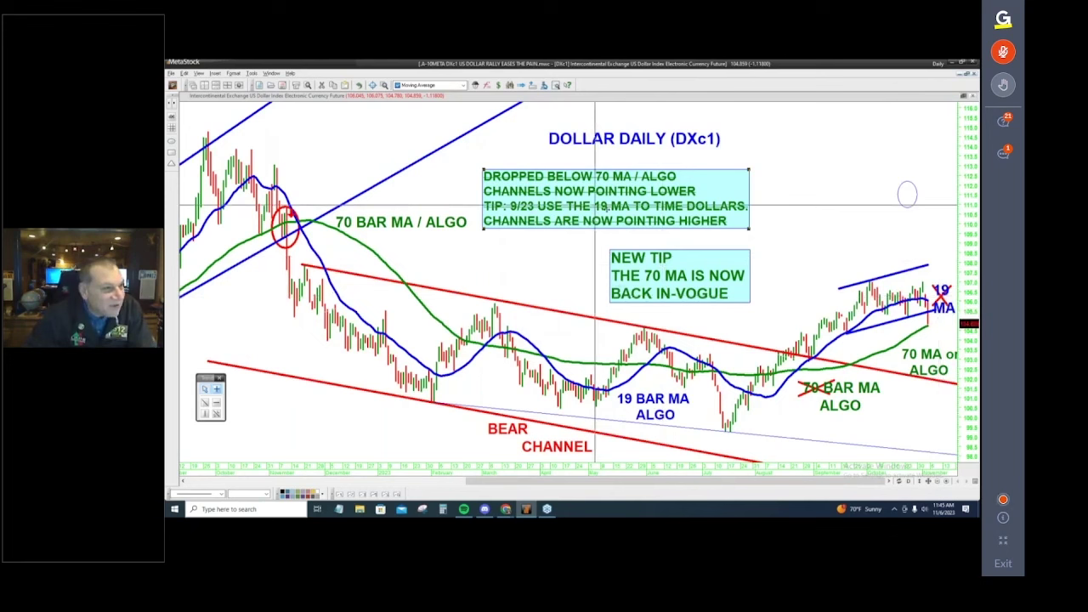
pyautogui.moveTo(587, 195)
pyautogui.mouseDown()
pyautogui.moveTo(579, 163)
pyautogui.moveTo(596, 168)
pyautogui.moveTo(601, 195)
pyautogui.mouseUp()
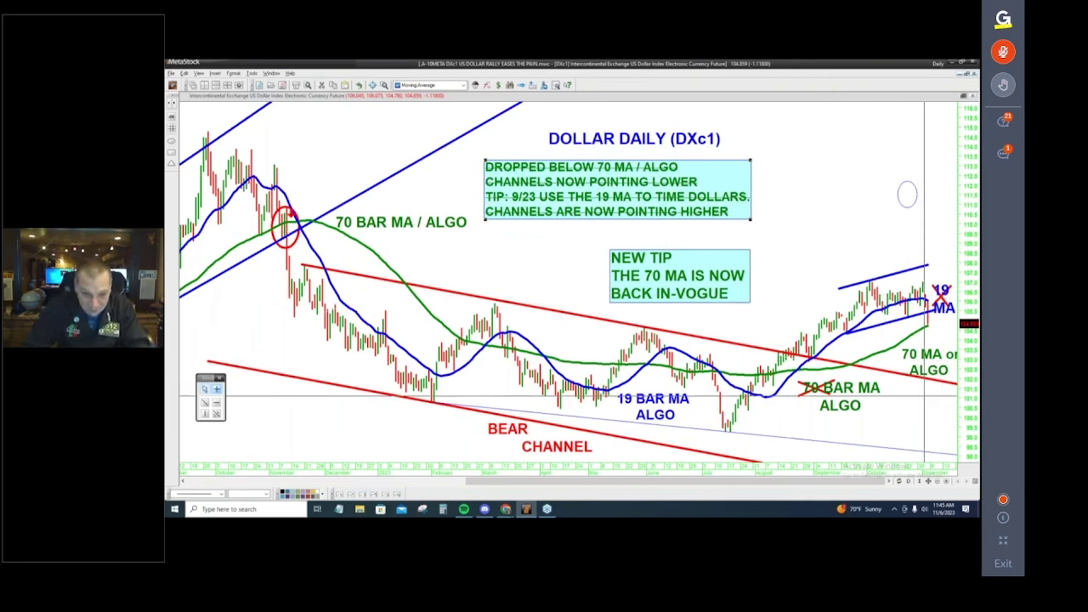
# Move the green "70 MA or ALGO" label directly beneath the latest bar at the end of the 70 bar moving average
pyautogui.click(946, 482)
pyautogui.click(946, 482)
pyautogui.click(946, 482)
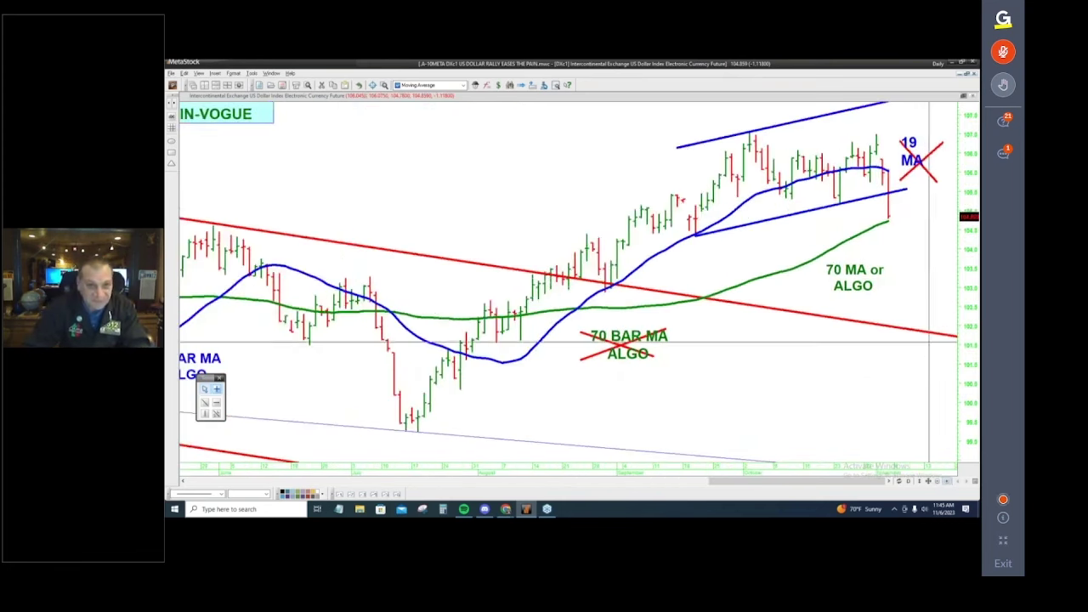
pyautogui.moveTo(848, 269); pyautogui.dragTo(888, 247)
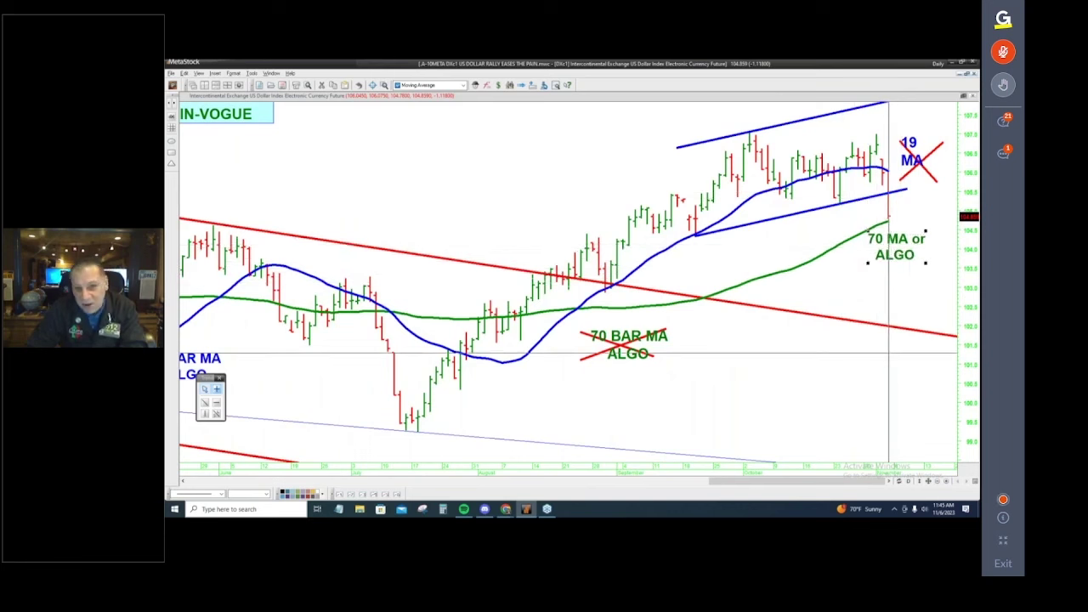
# Shift the NEW TIP box up and left and move the "70 MA or ALGO" label left along the green moving average
pyautogui.scroll(-6, 570, 289)
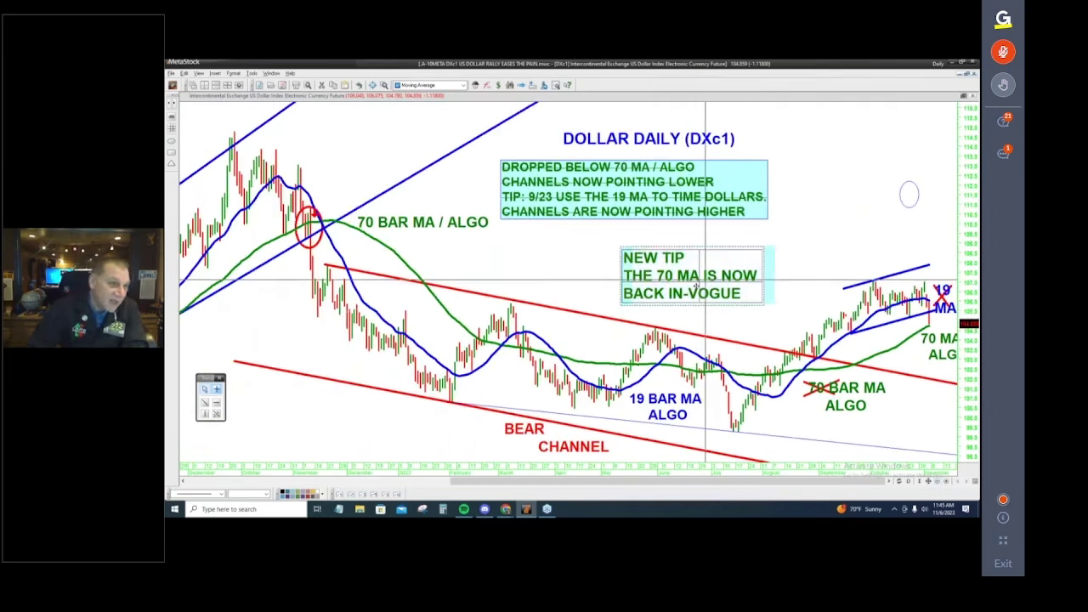
pyautogui.moveTo(671, 264); pyautogui.dragTo(655, 255)
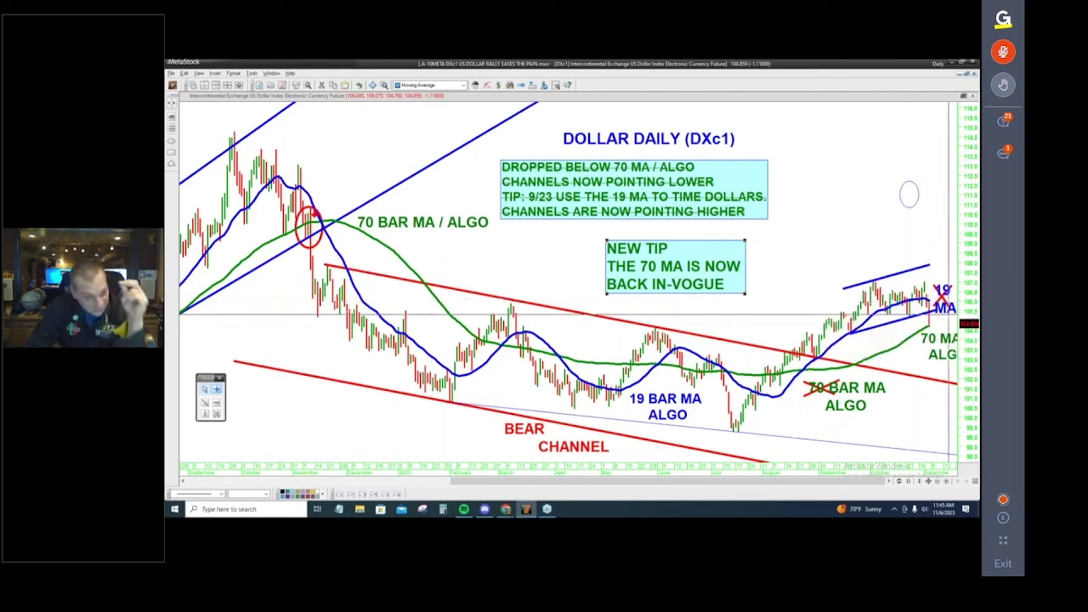
pyautogui.moveTo(702, 267); pyautogui.dragTo(697, 266)
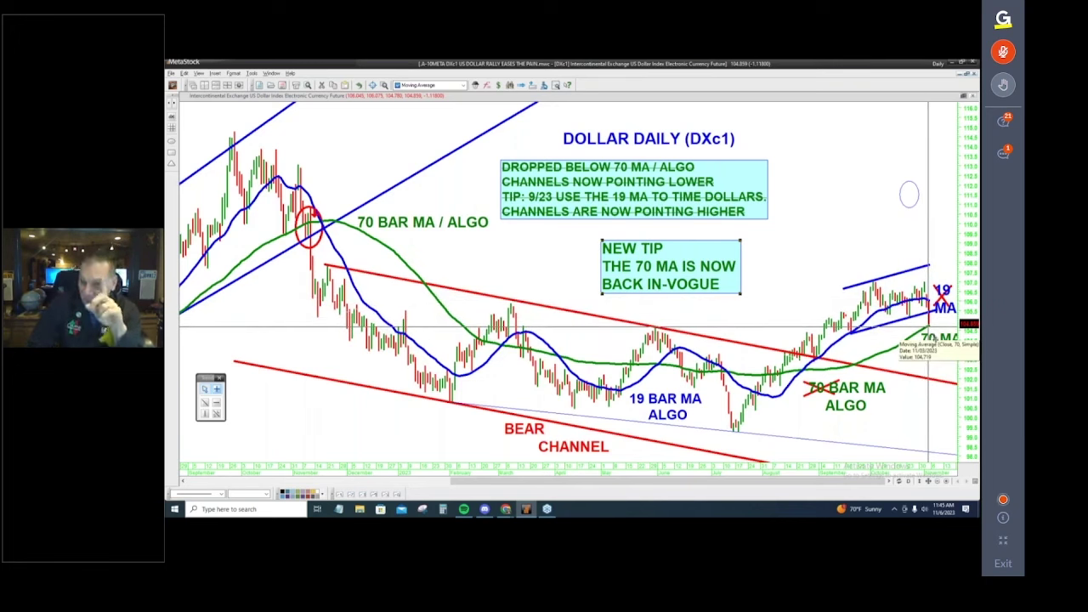
pyautogui.moveTo(935, 344); pyautogui.dragTo(897, 349)
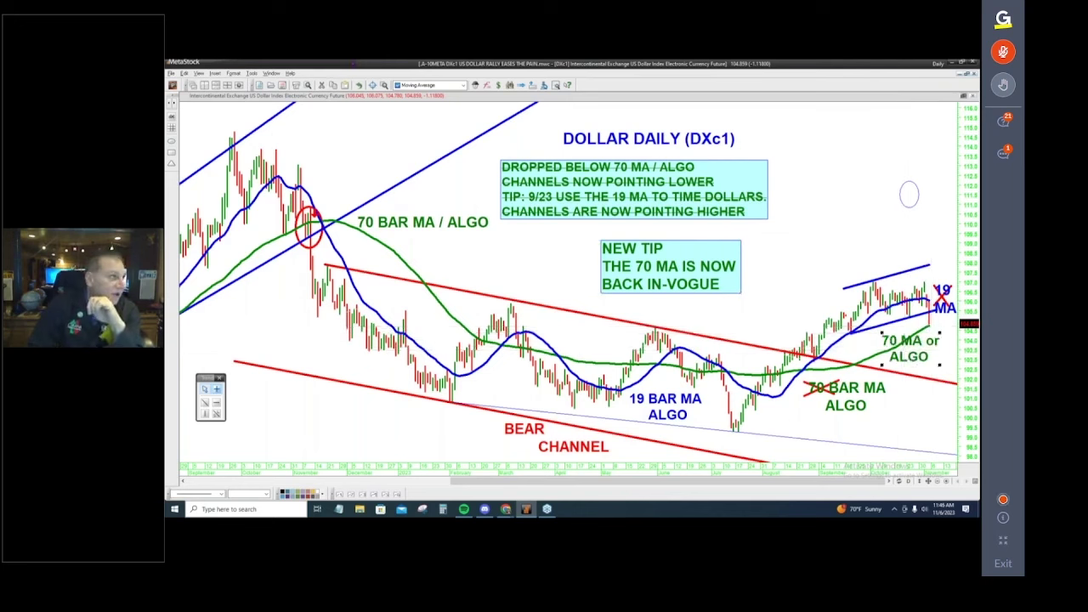
pyautogui.click(948, 481)
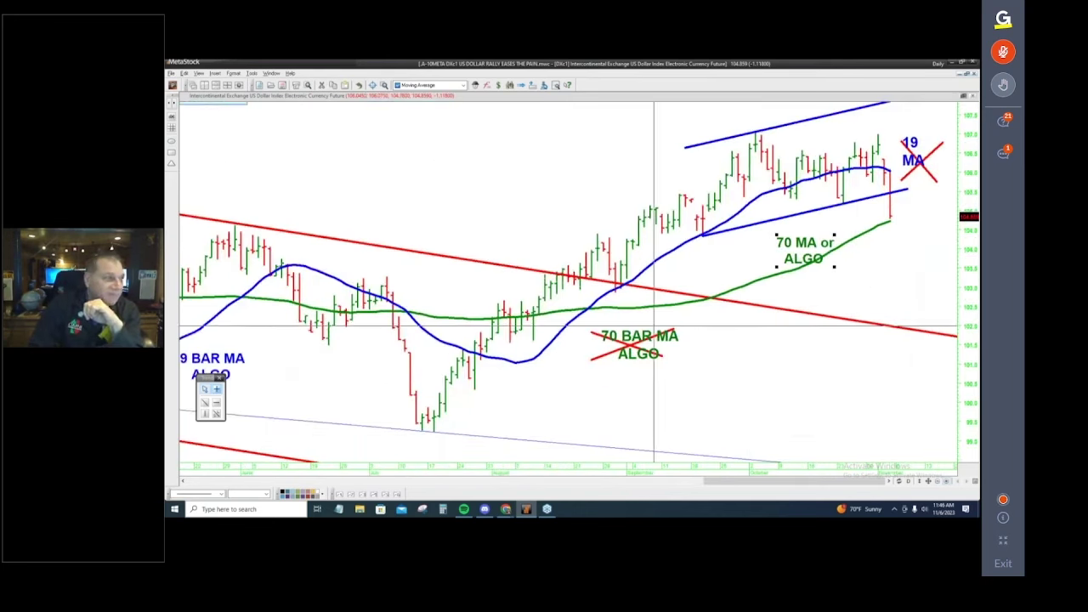
pyautogui.click(938, 483)
pyautogui.click(938, 483)
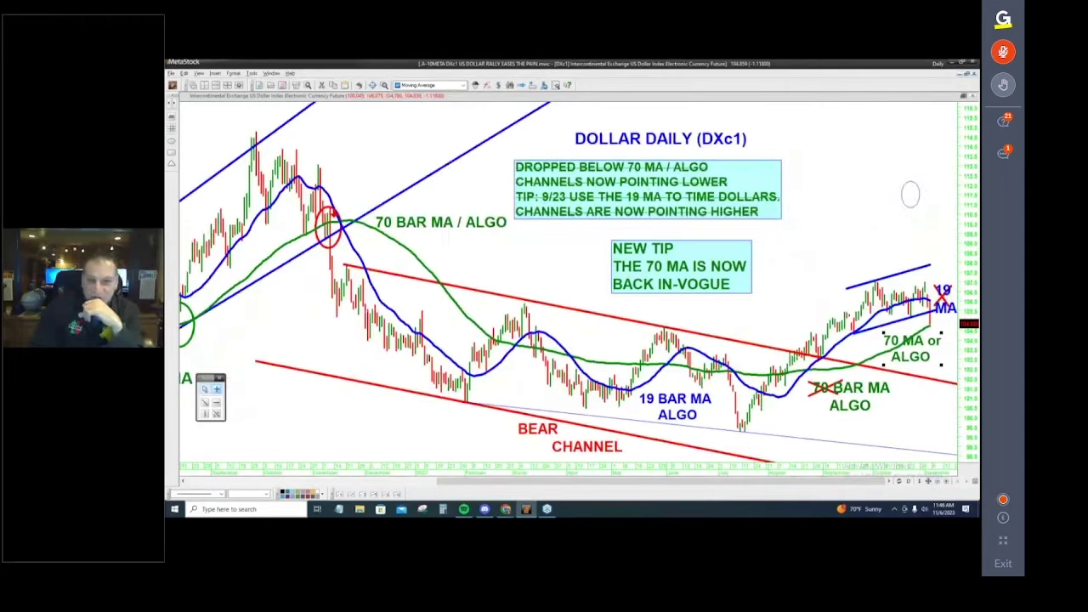
# Open the saved Euro daily chart A-11.6META EURO CURRENCY DISASTER
pyautogui.click(171, 74)
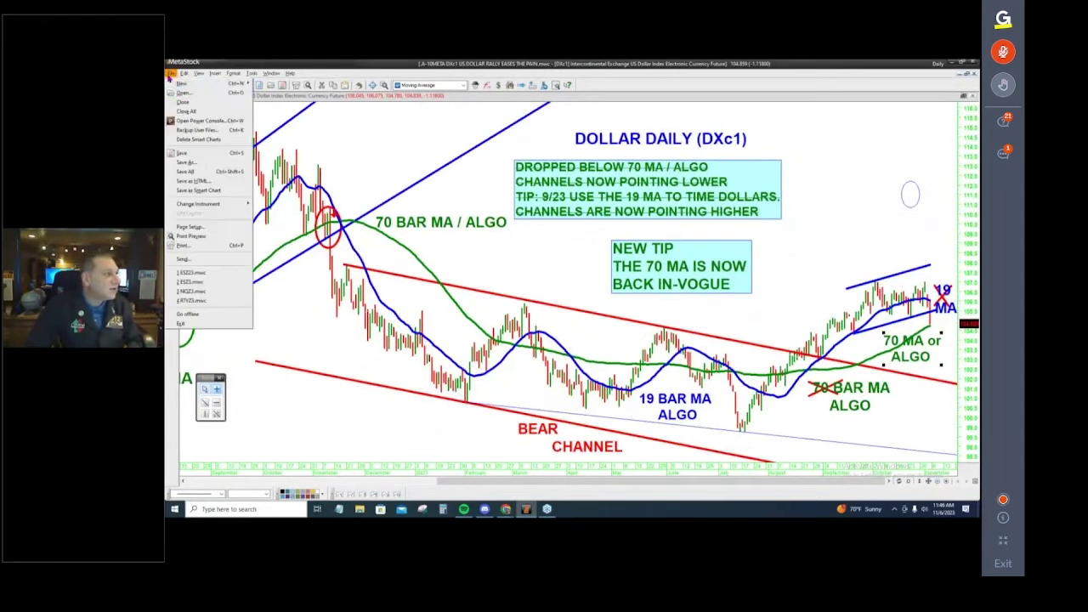
pyautogui.click(181, 92)
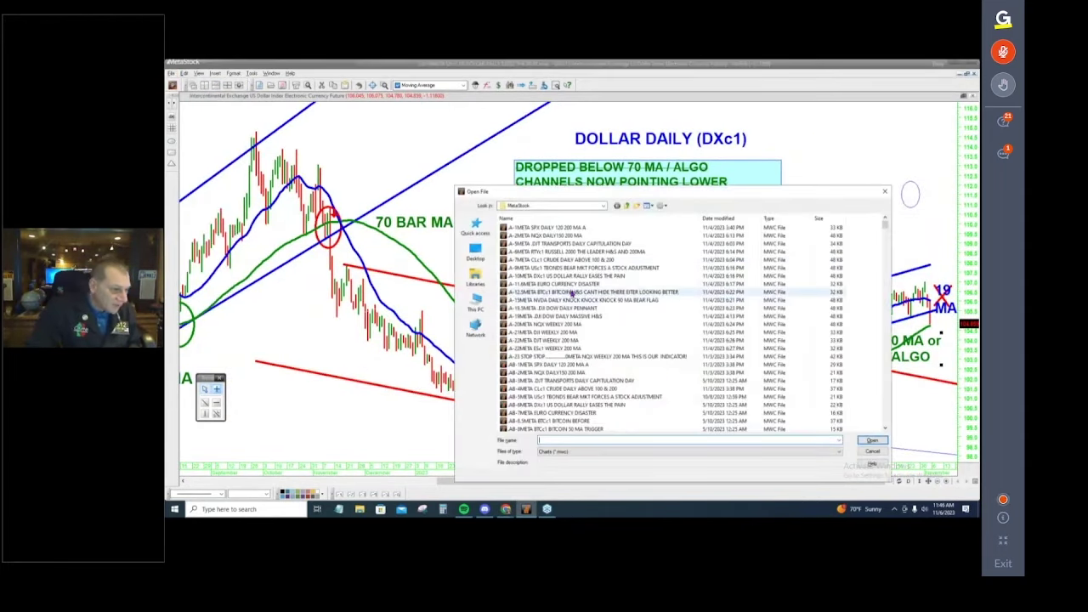
pyautogui.doubleClick(572, 284)
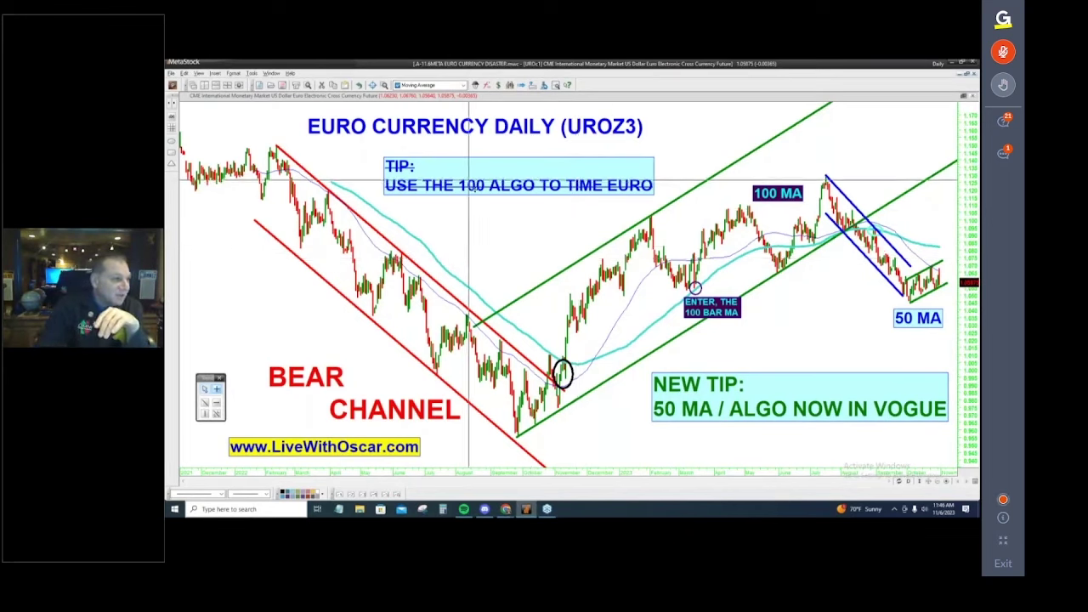
# Nudge the TIP box up and move the black circle from the November 2022 breakout to the September 2022 high in the bear channel
pyautogui.moveTo(511, 186); pyautogui.dragTo(512, 181)
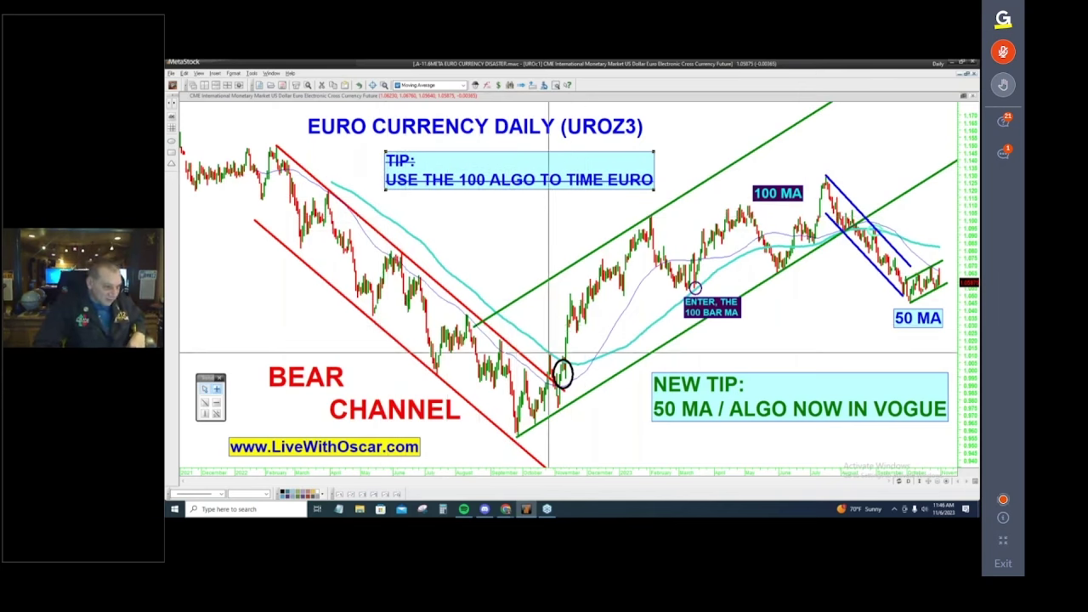
pyautogui.moveTo(572, 374); pyautogui.dragTo(820, 247)
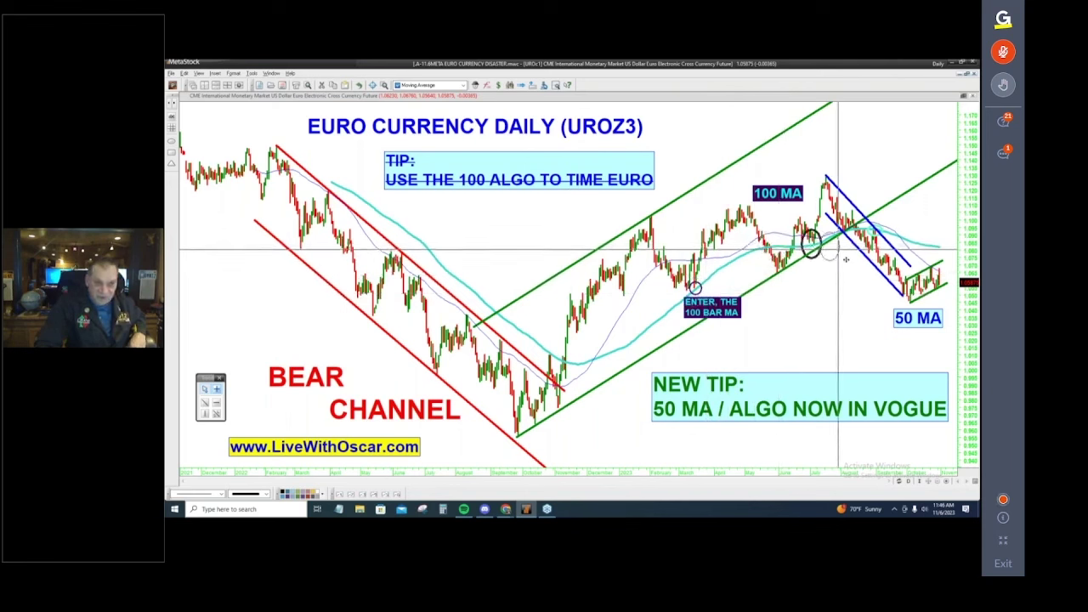
pyautogui.moveTo(640, 150); pyautogui.dragTo(514, 359)
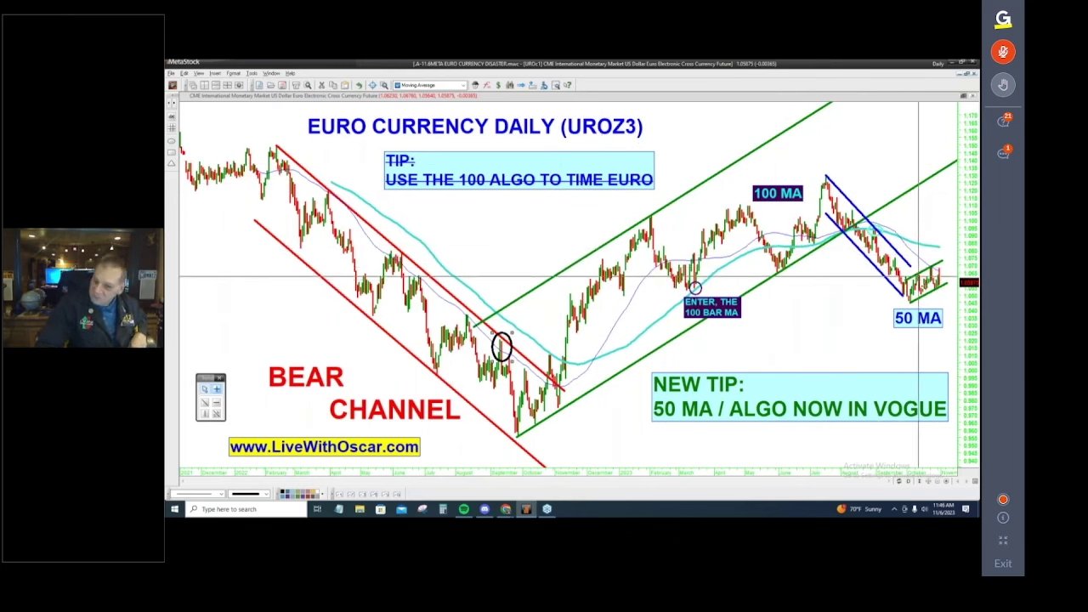
# Place the green NEW TIP box beside the Euro chart title and shift the struck-through TIP box left
pyautogui.moveTo(915, 393)
pyautogui.mouseDown()
pyautogui.moveTo(878, 392)
pyautogui.moveTo(896, 390)
pyautogui.mouseUp()
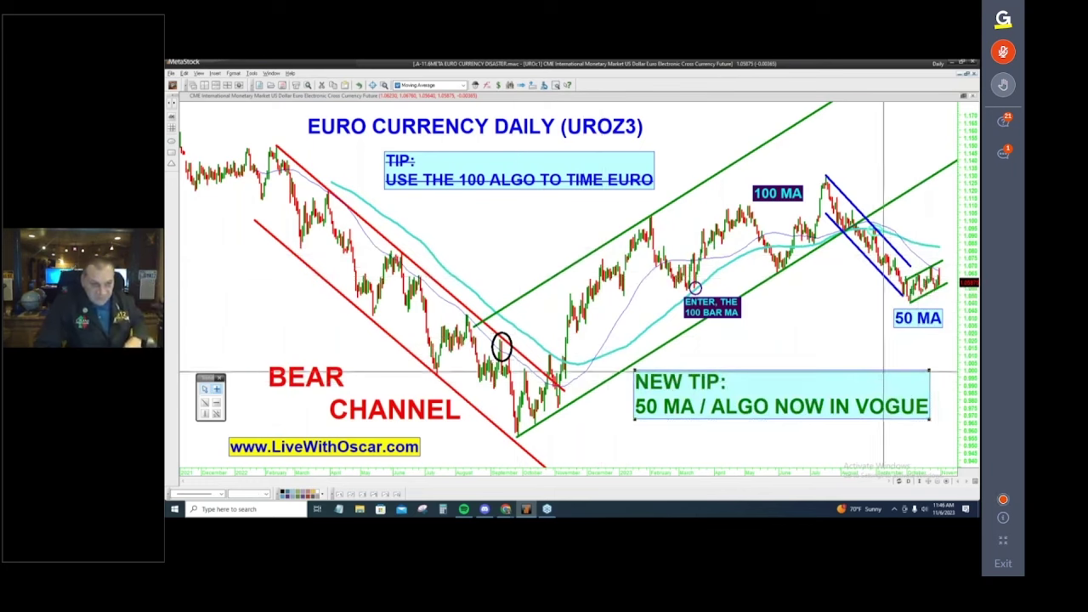
pyautogui.moveTo(784, 414); pyautogui.dragTo(808, 163)
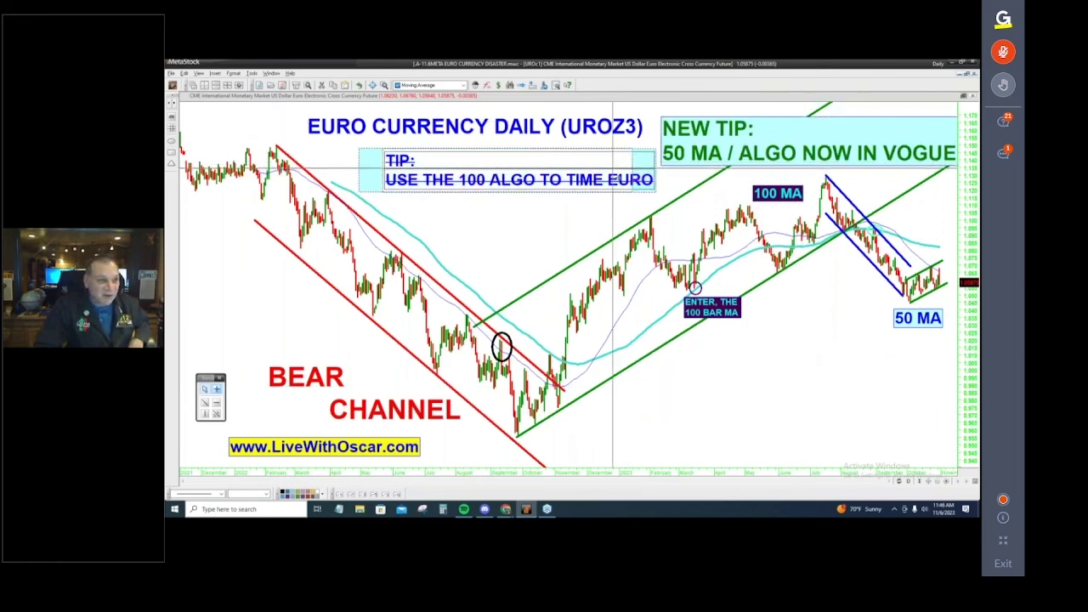
pyautogui.moveTo(528, 190); pyautogui.dragTo(500, 194)
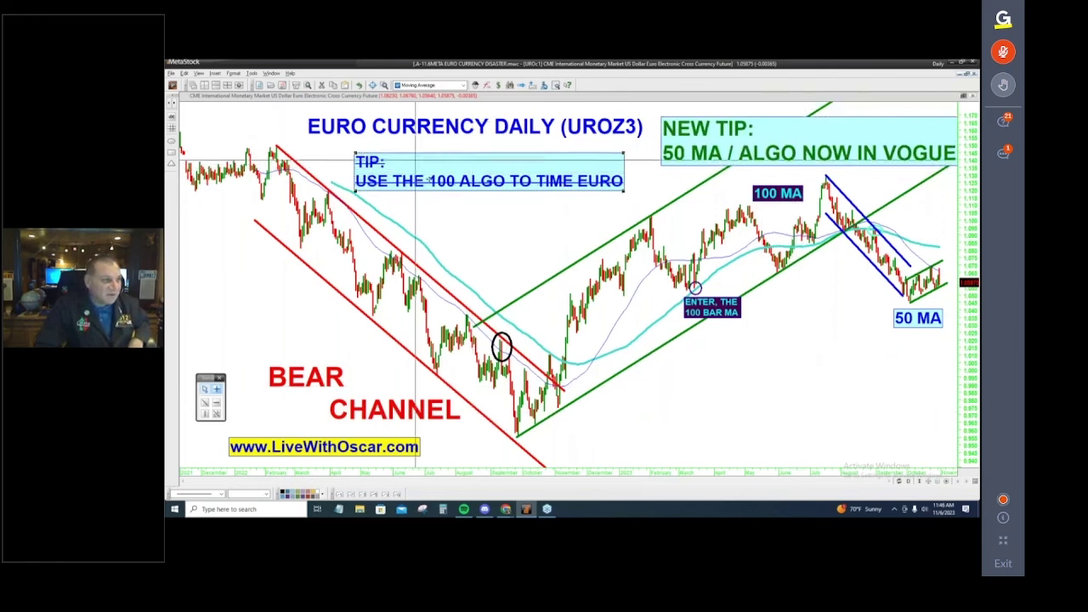
pyautogui.click(788, 136)
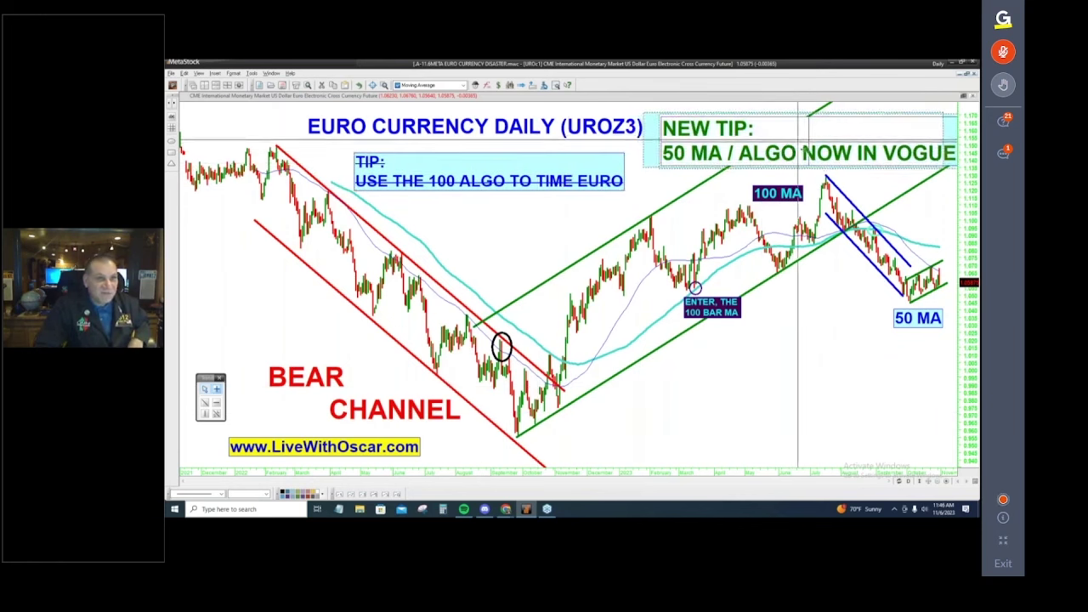
pyautogui.moveTo(796, 151); pyautogui.dragTo(782, 148)
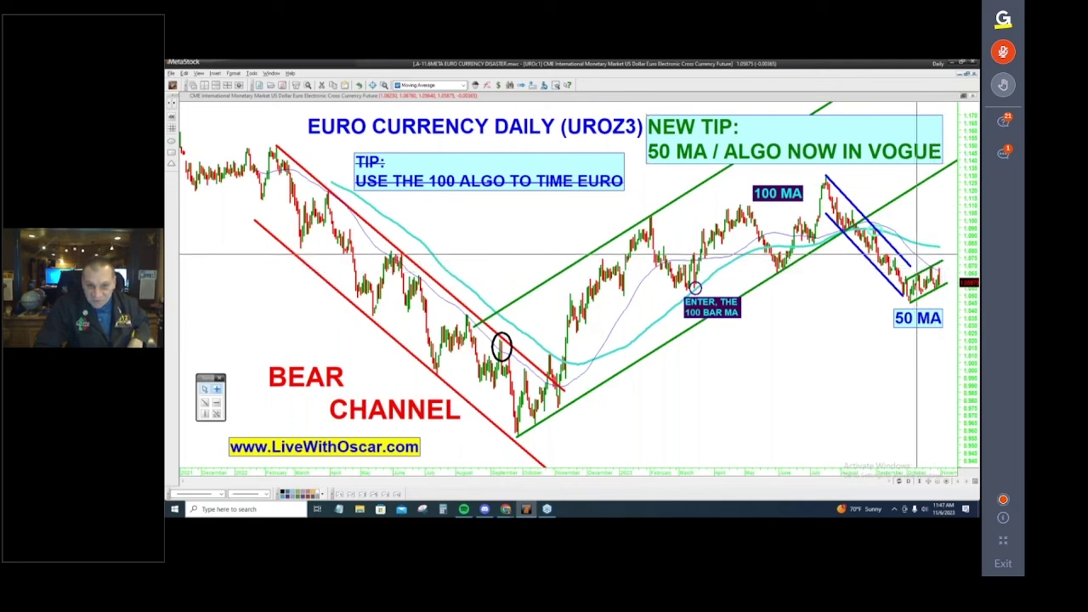
# Give the blue 50 bar moving average on the Euro daily chart the thickest line weight
pyautogui.rightClick(894, 253)
pyautogui.click(918, 316)
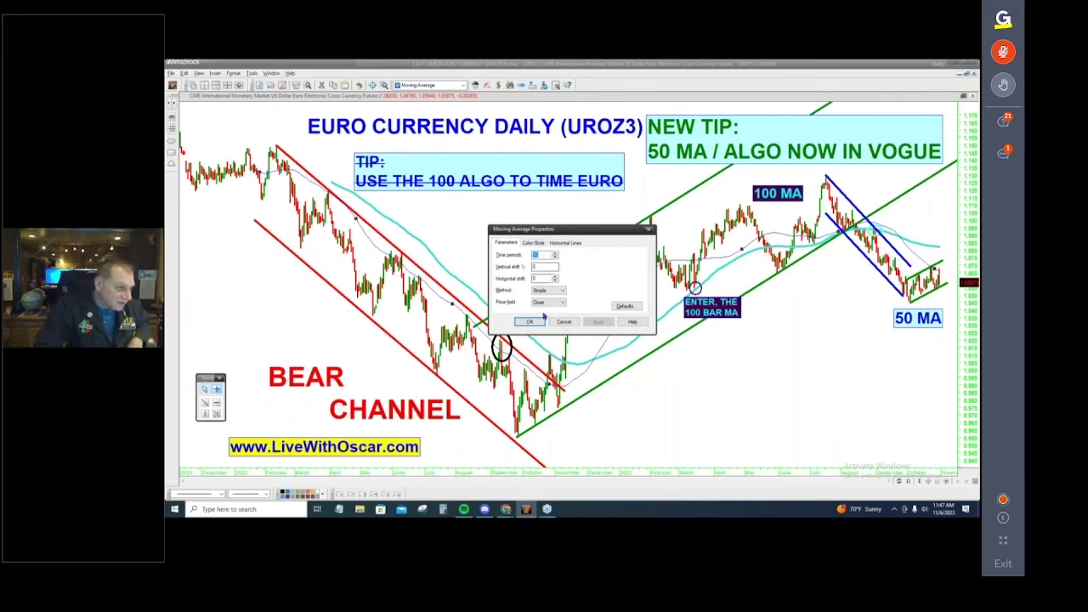
pyautogui.click(533, 243)
pyautogui.click(535, 279)
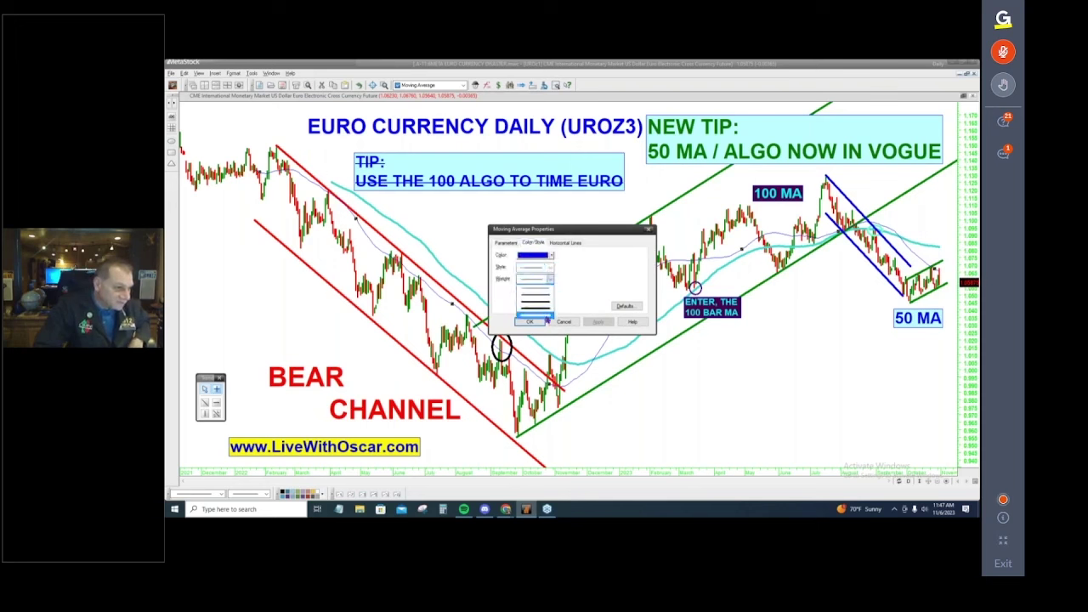
pyautogui.click(544, 317)
pyautogui.click(598, 321)
pyautogui.click(529, 321)
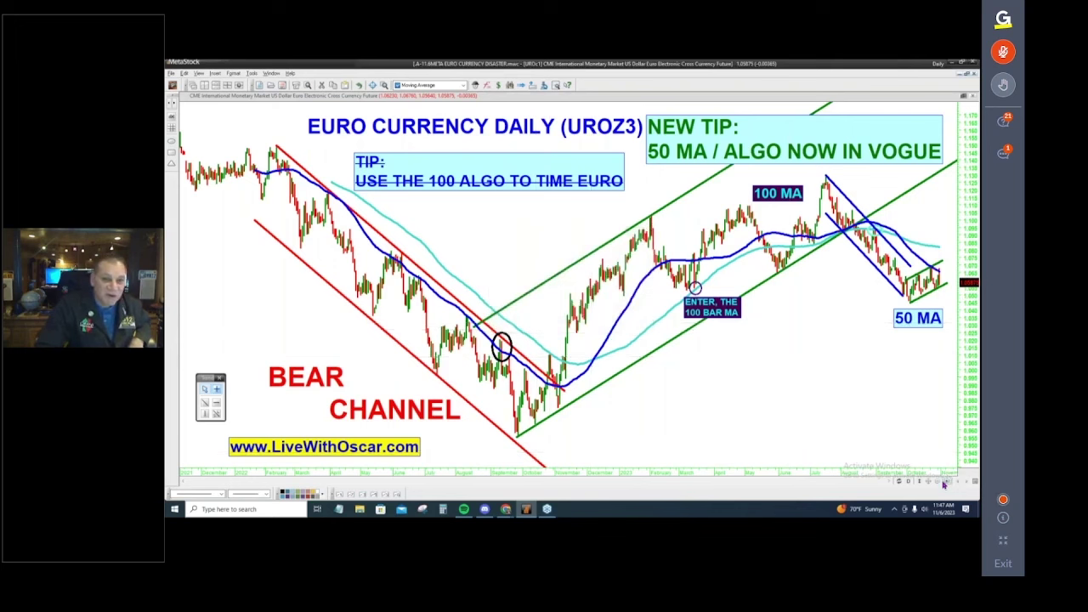
# Extend the Euro chart's loaded data to a later last date in November 2023 and shift the 50 MA label right beneath the newest bars
pyautogui.click(943, 483)
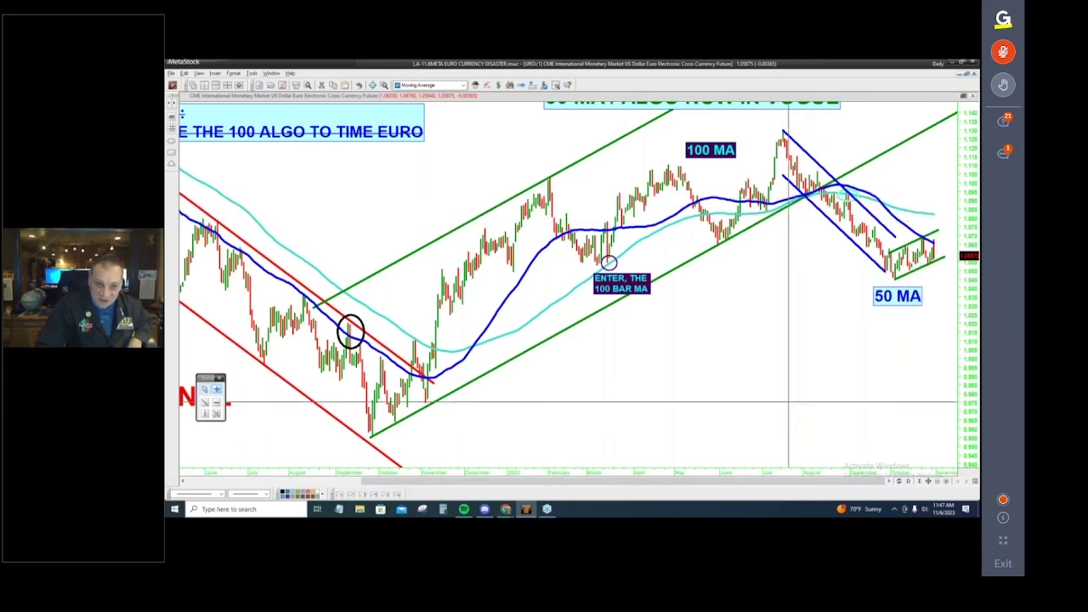
pyautogui.rightClick(658, 475)
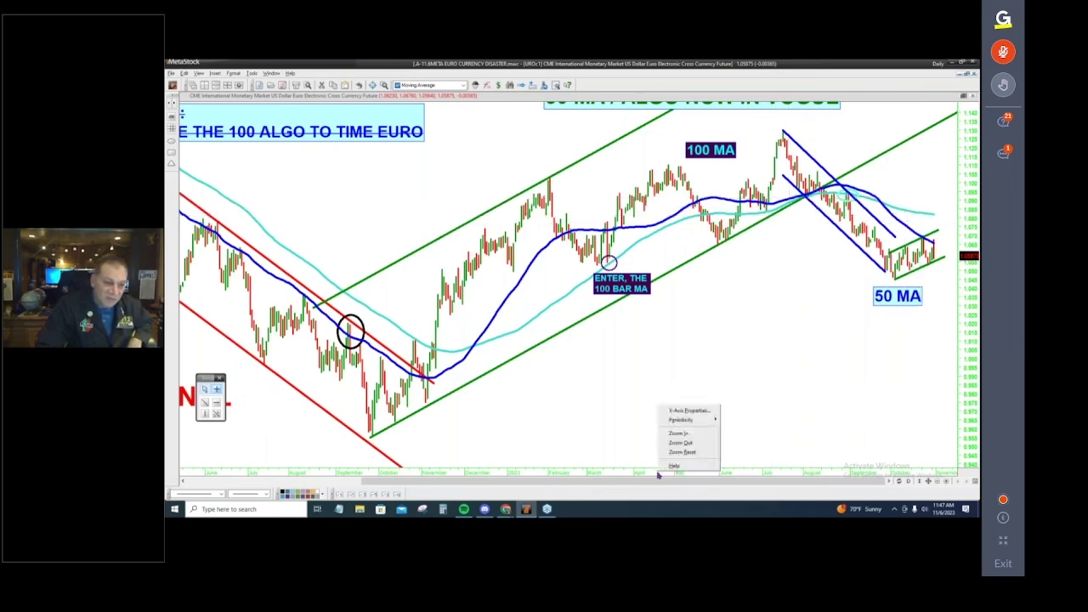
pyautogui.click(685, 410)
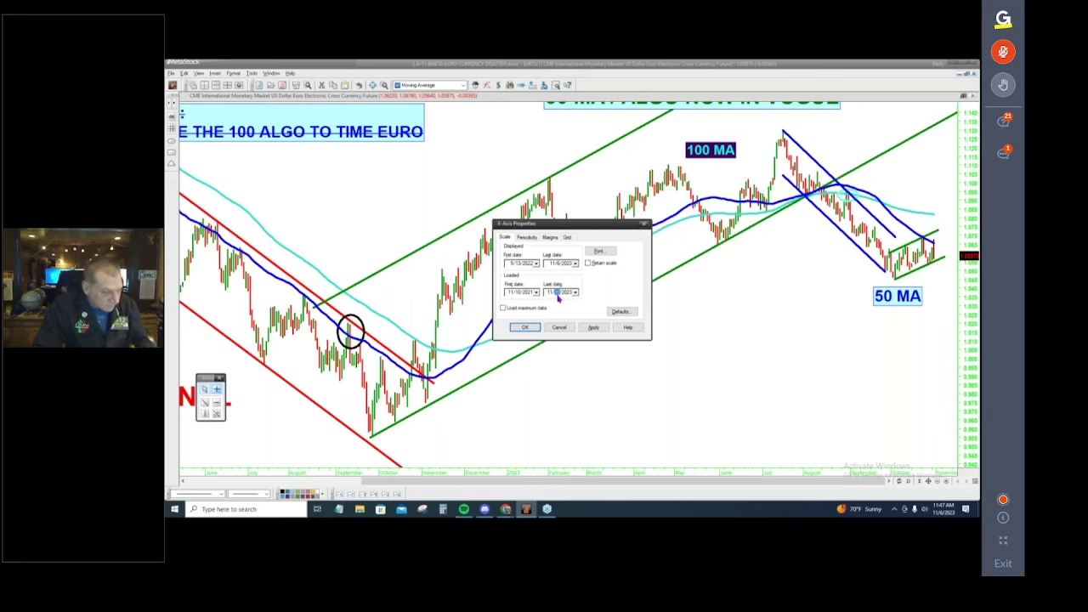
pyautogui.click(595, 329)
pyautogui.click(525, 327)
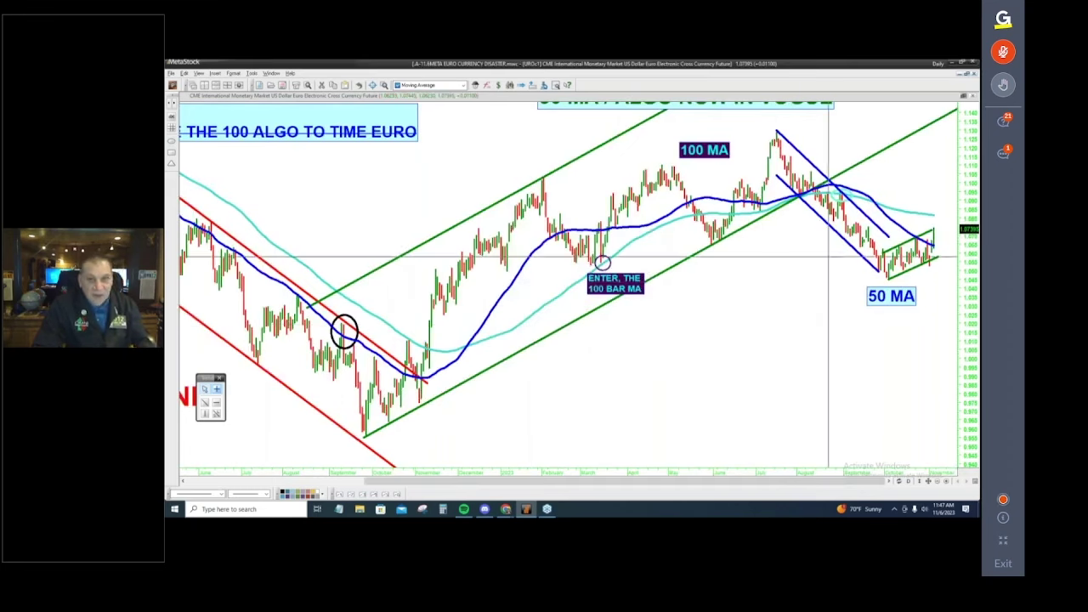
pyautogui.click(891, 296)
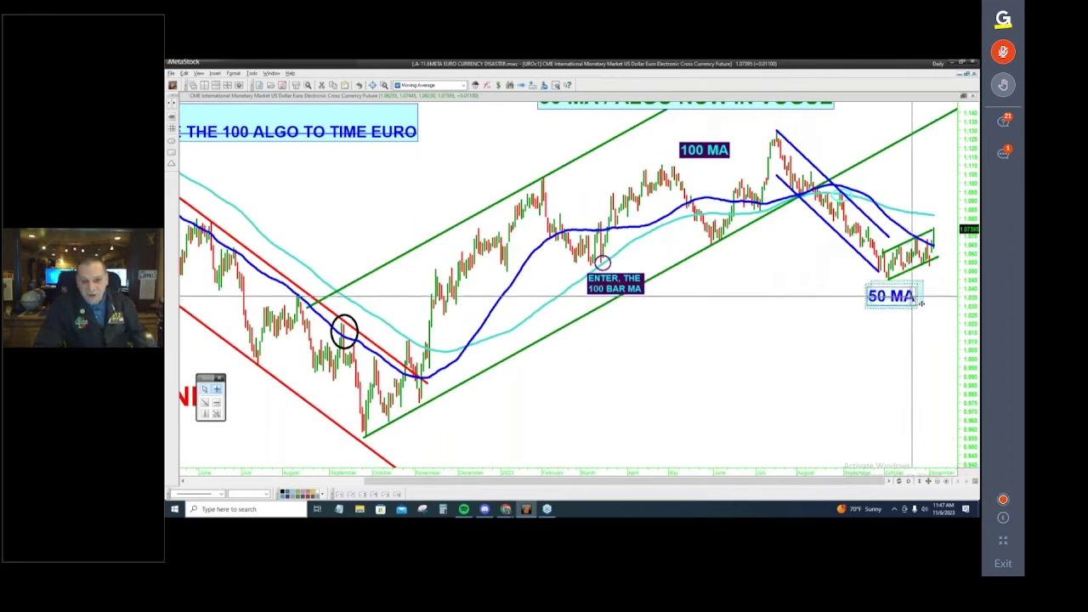
pyautogui.moveTo(891, 296); pyautogui.dragTo(913, 298)
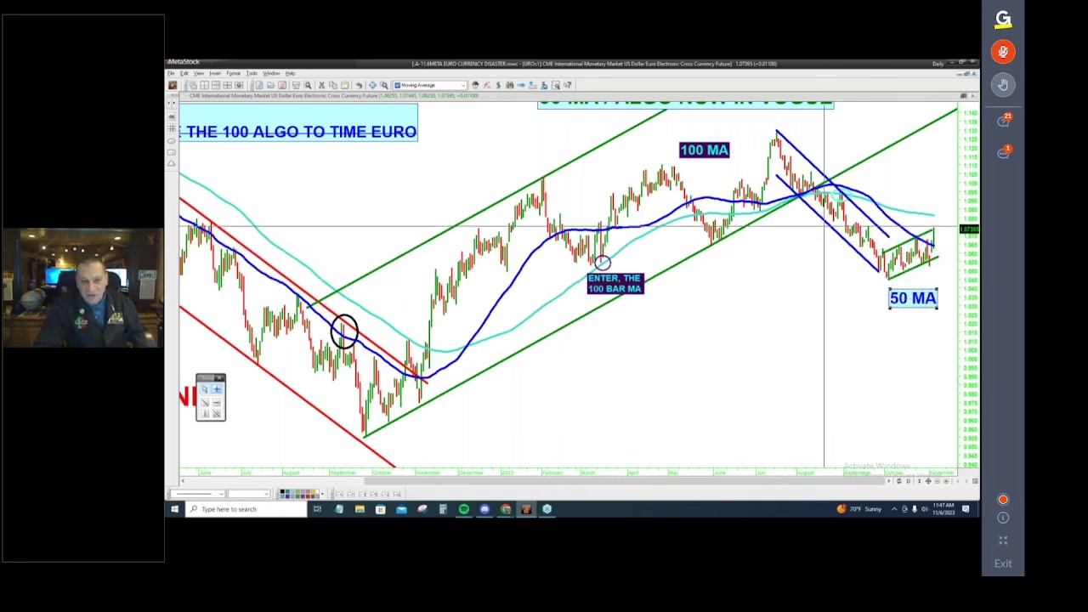
# Move the yellow website label into the empty area below the green bull channel and nudge the Euro title and NEW TIP box up and left
pyautogui.click(937, 481)
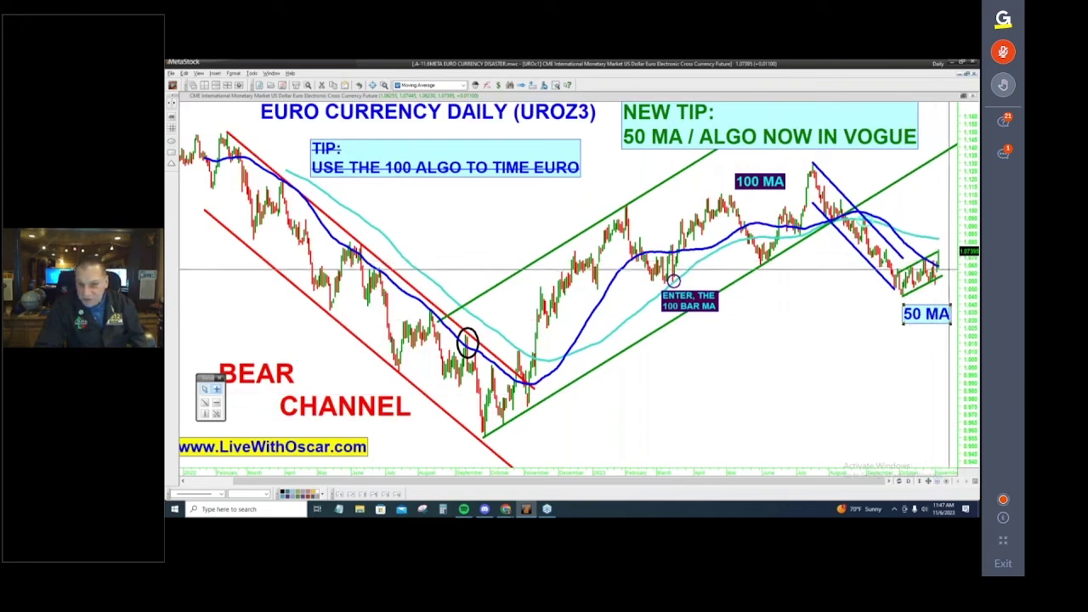
pyautogui.click(946, 482)
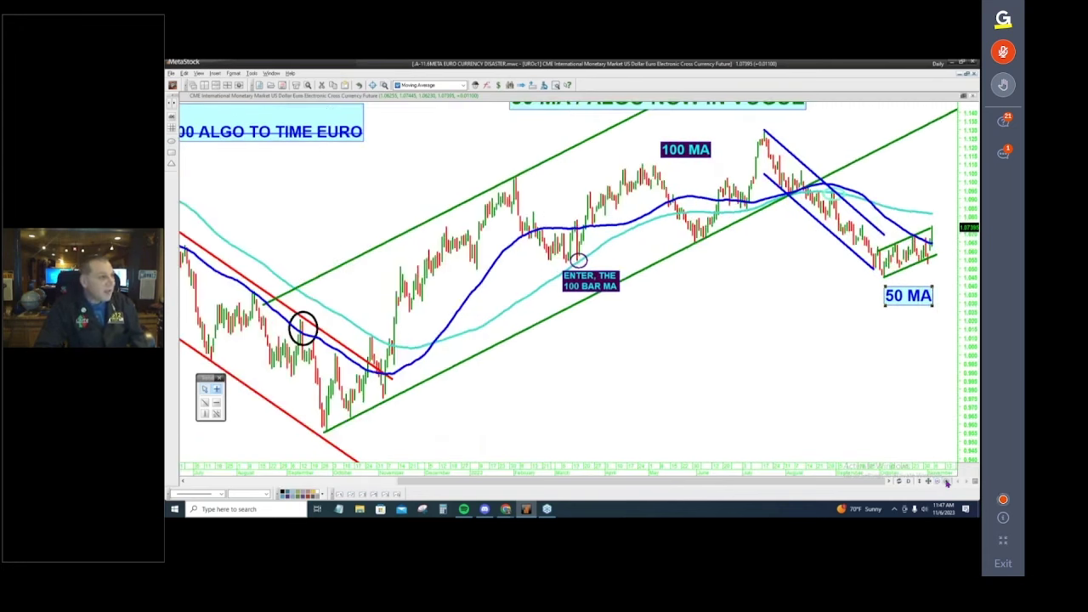
pyautogui.click(944, 482)
pyautogui.click(945, 482)
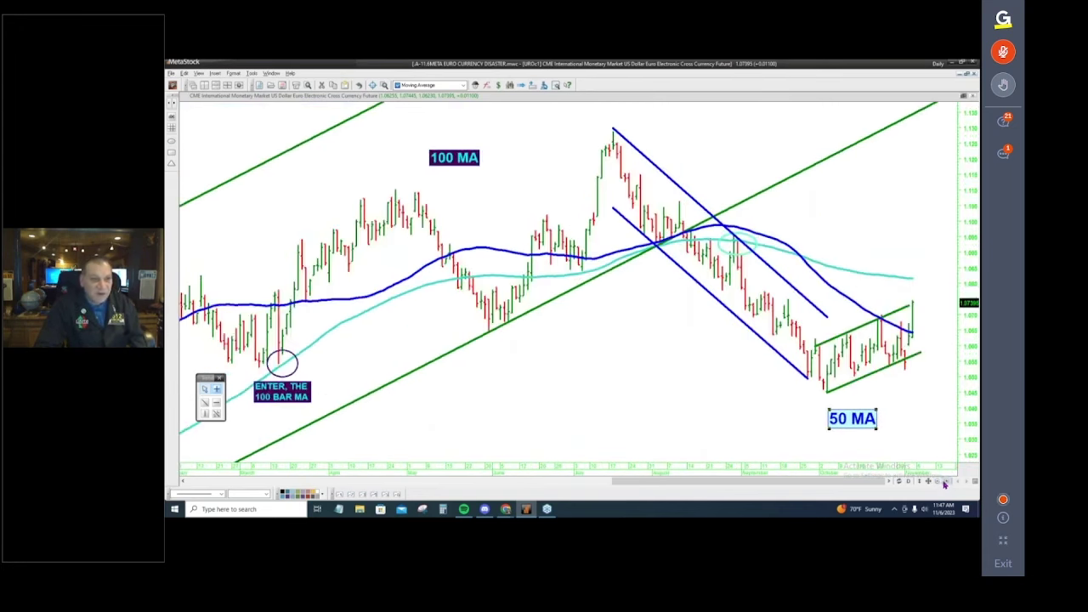
pyautogui.click(939, 482)
pyautogui.click(938, 482)
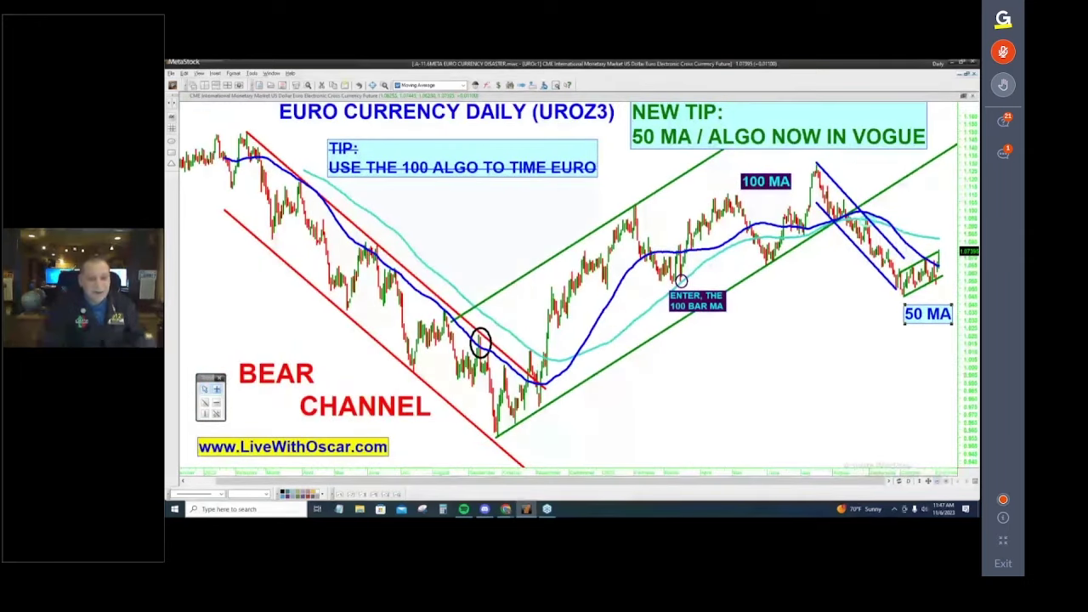
pyautogui.click(944, 481)
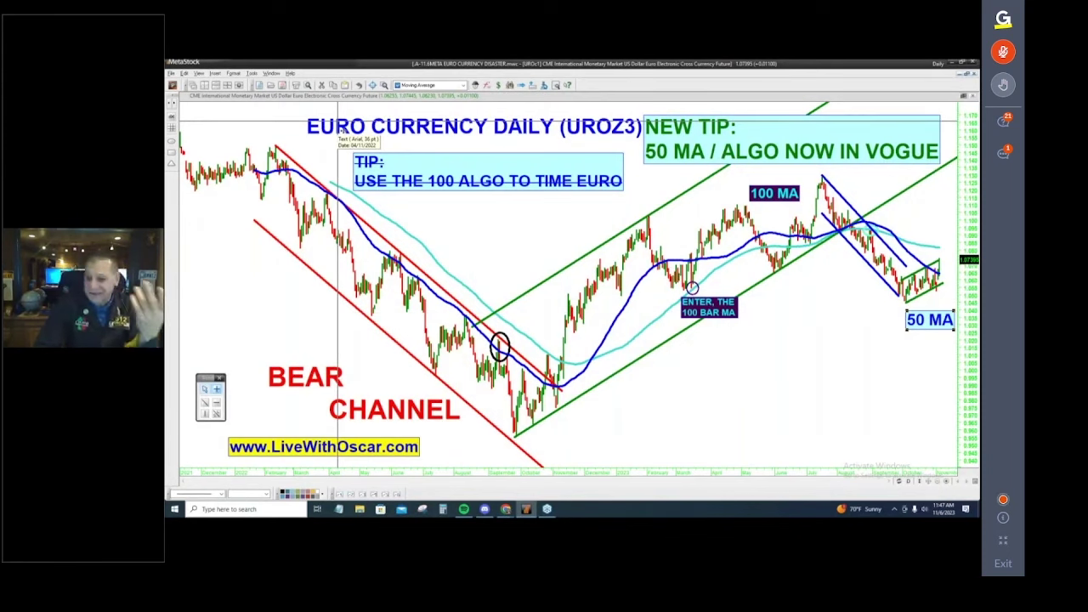
pyautogui.moveTo(340, 454); pyautogui.dragTo(800, 425)
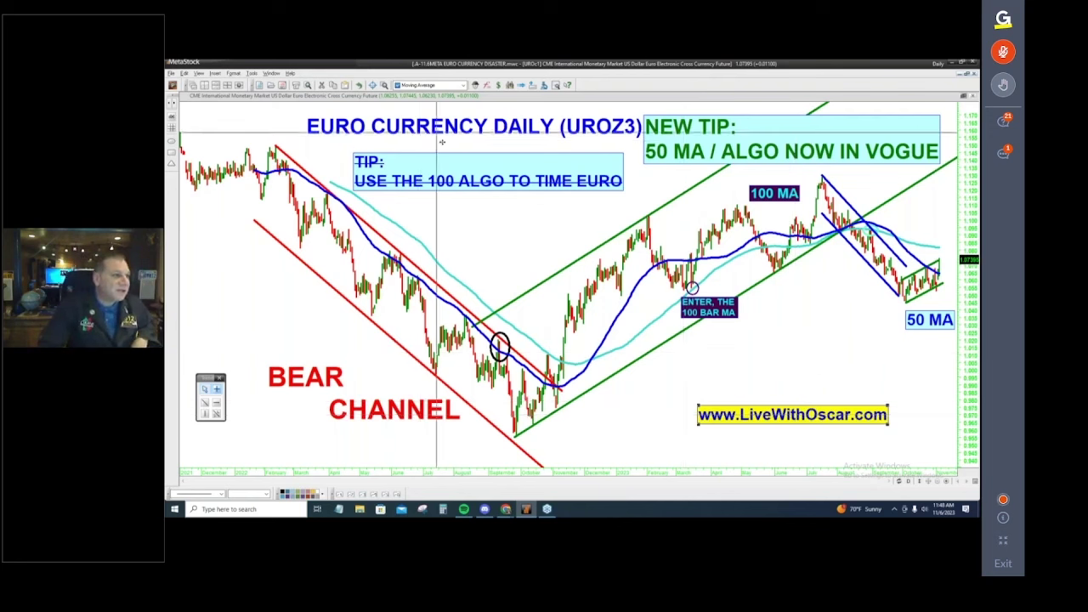
pyautogui.moveTo(454, 138); pyautogui.dragTo(434, 133)
pyautogui.moveTo(741, 144); pyautogui.dragTo(732, 141)
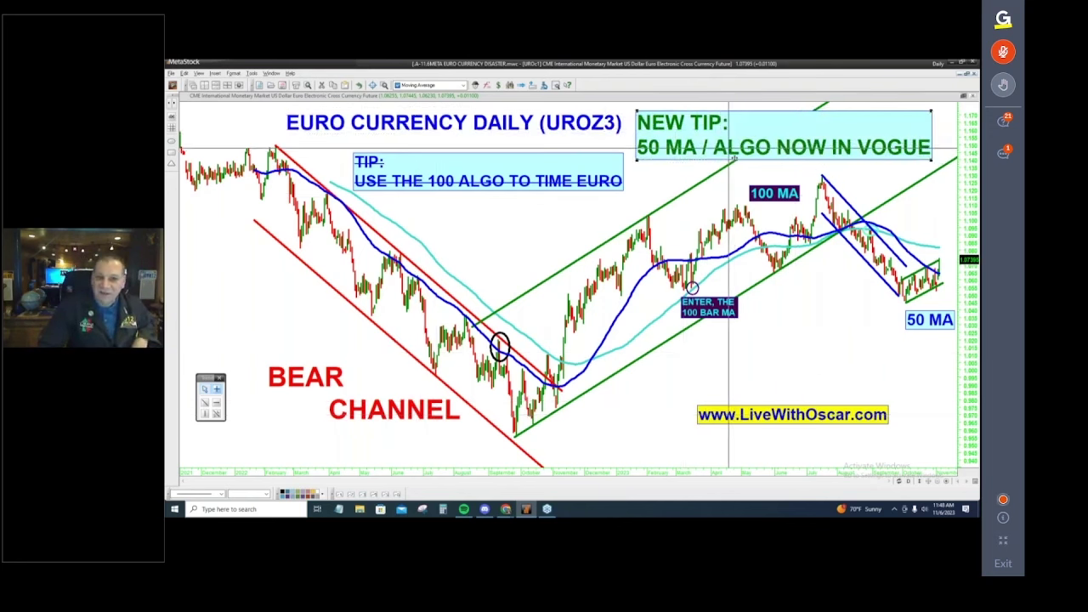
# Open the saved Bitcoin daily chart whose file name starts with A-12.5META BTCc1 BITCOIN H&S
pyautogui.click(171, 73)
pyautogui.click(180, 95)
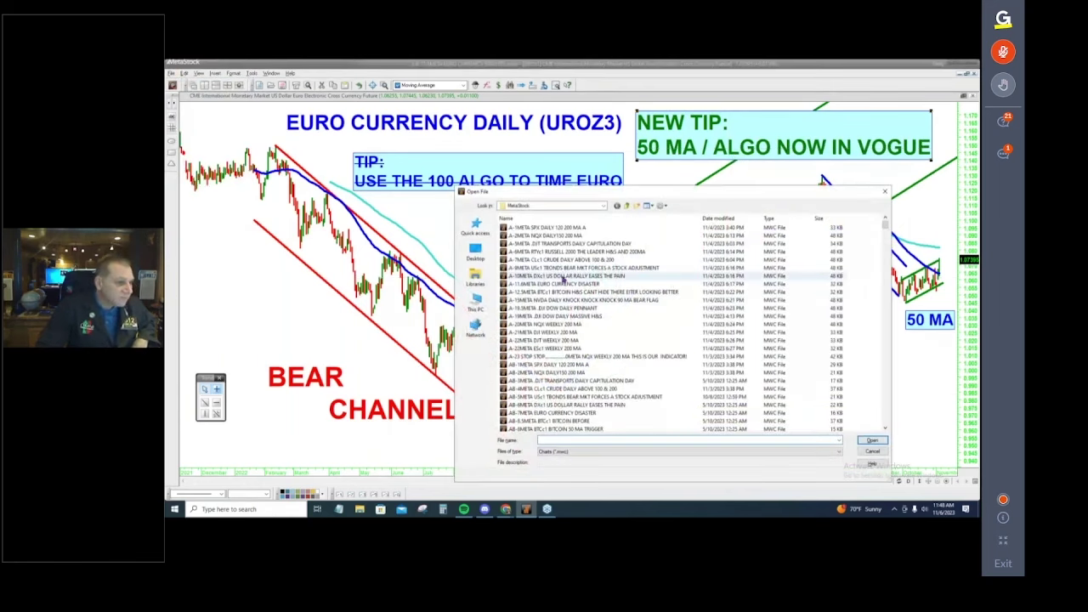
pyautogui.doubleClick(563, 293)
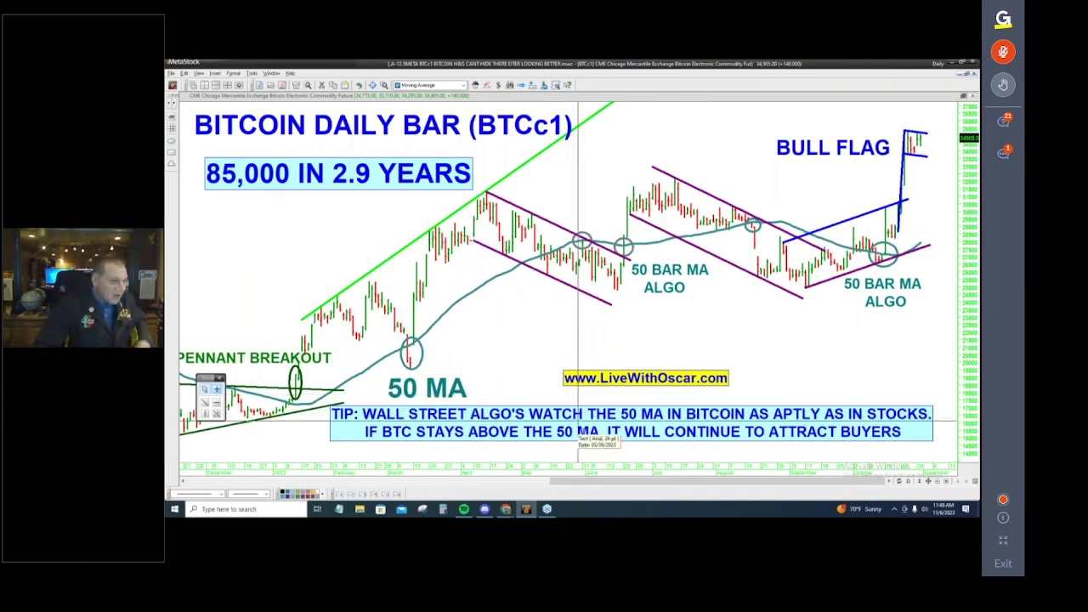
# Nudge the Bitcoin TIP box and the October 50 MA circle down, and the 85,000 IN 2.9 YEARS box slightly up
pyautogui.click(578, 425)
pyautogui.moveTo(578, 425); pyautogui.dragTo(494, 433)
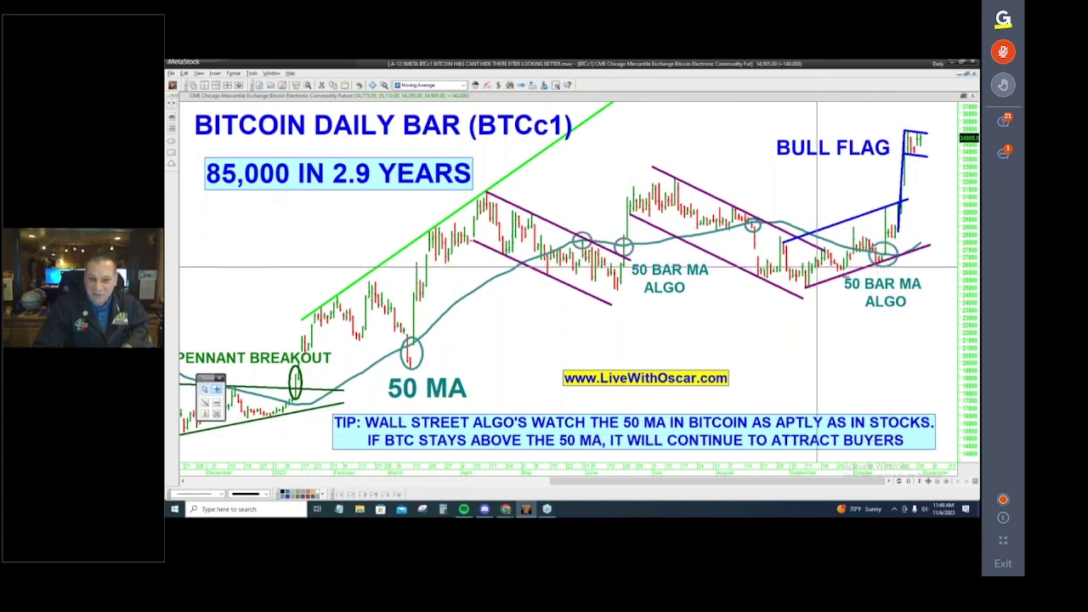
pyautogui.click(896, 279)
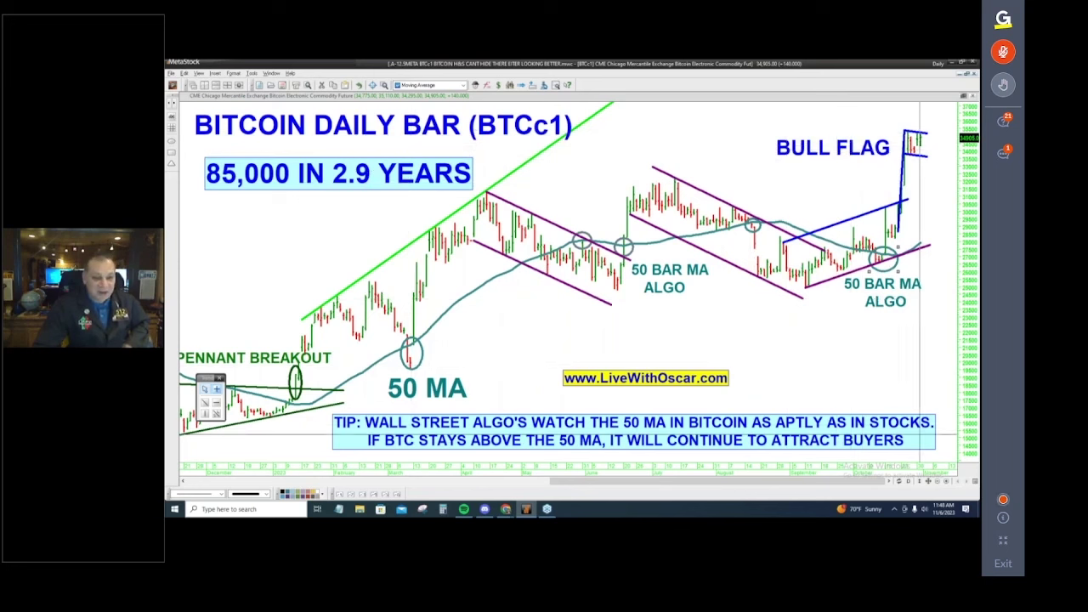
pyautogui.moveTo(335, 183); pyautogui.dragTo(366, 178)
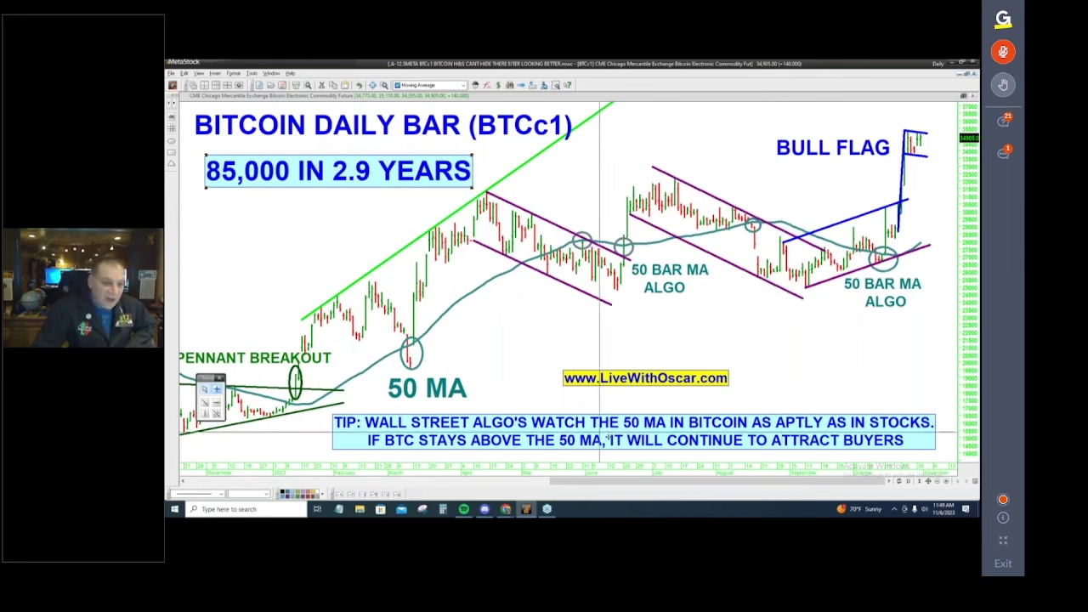
# Extend the Bitcoin chart's loaded data to a later last date in November 2023 through the X-axis properties
pyautogui.rightClick(618, 463)
pyautogui.click(626, 408)
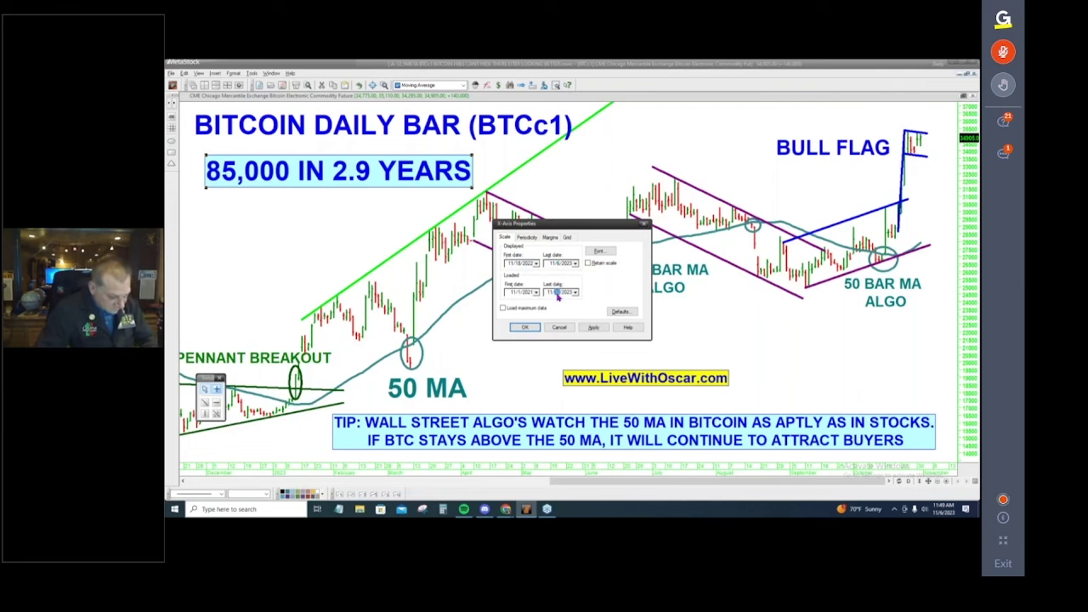
pyautogui.click(591, 327)
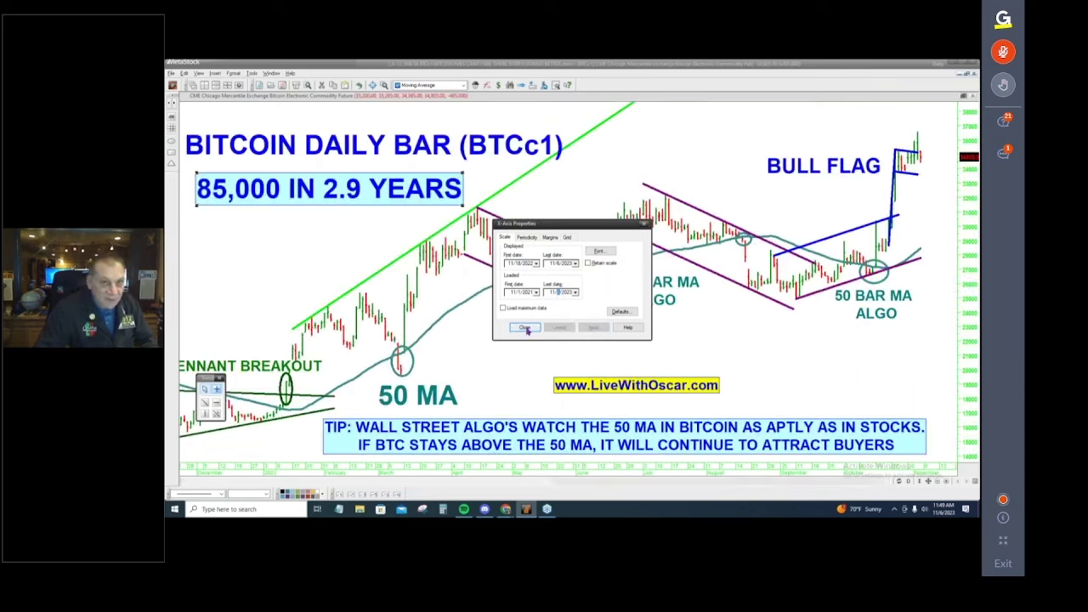
pyautogui.click(525, 327)
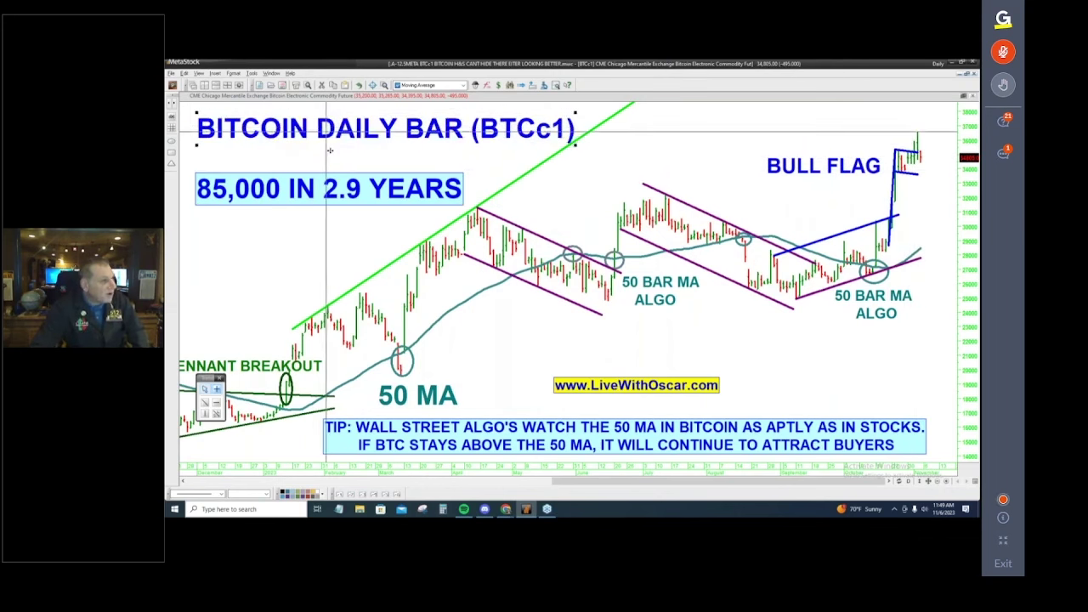
# Raise the Bitcoin title and 85,000 IN 2.9 YEARS box, and nudge the BULL FLAG and October 50 BAR MA ALGO labels right
pyautogui.moveTo(323, 187); pyautogui.dragTo(334, 171)
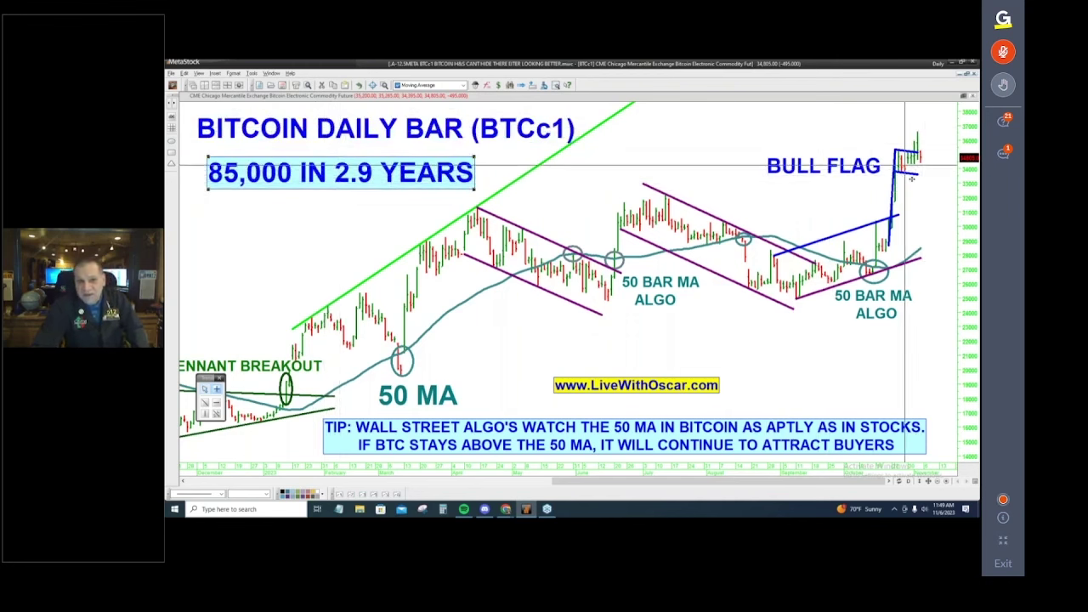
pyautogui.click(854, 171)
pyautogui.moveTo(853, 171); pyautogui.dragTo(857, 171)
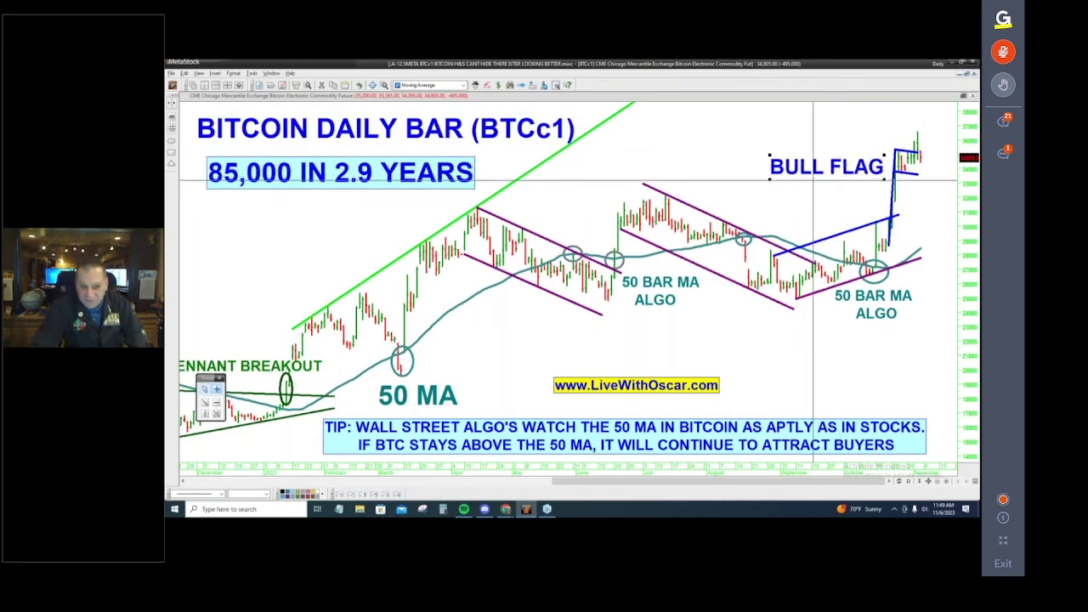
pyautogui.click(876, 297)
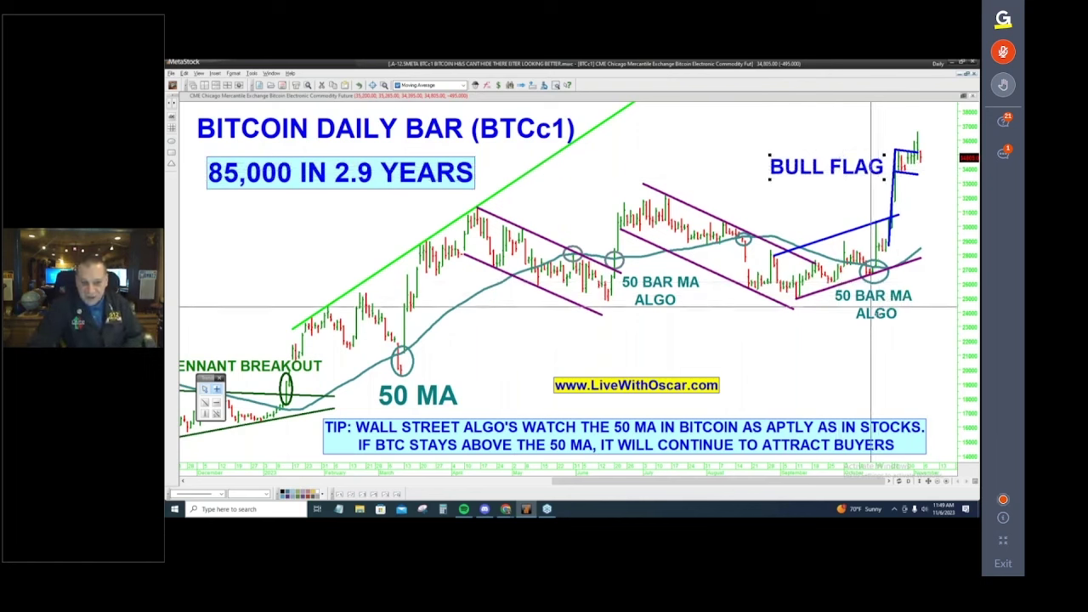
pyautogui.moveTo(877, 297)
pyautogui.mouseDown()
pyautogui.moveTo(719, 317)
pyautogui.moveTo(880, 301)
pyautogui.mouseUp()
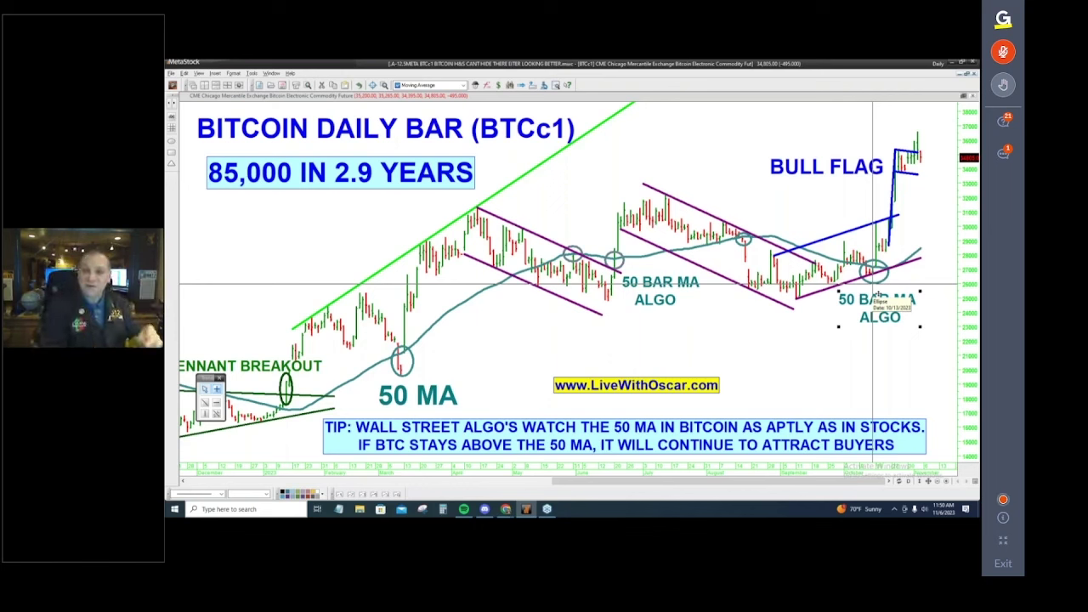
pyautogui.click(791, 204)
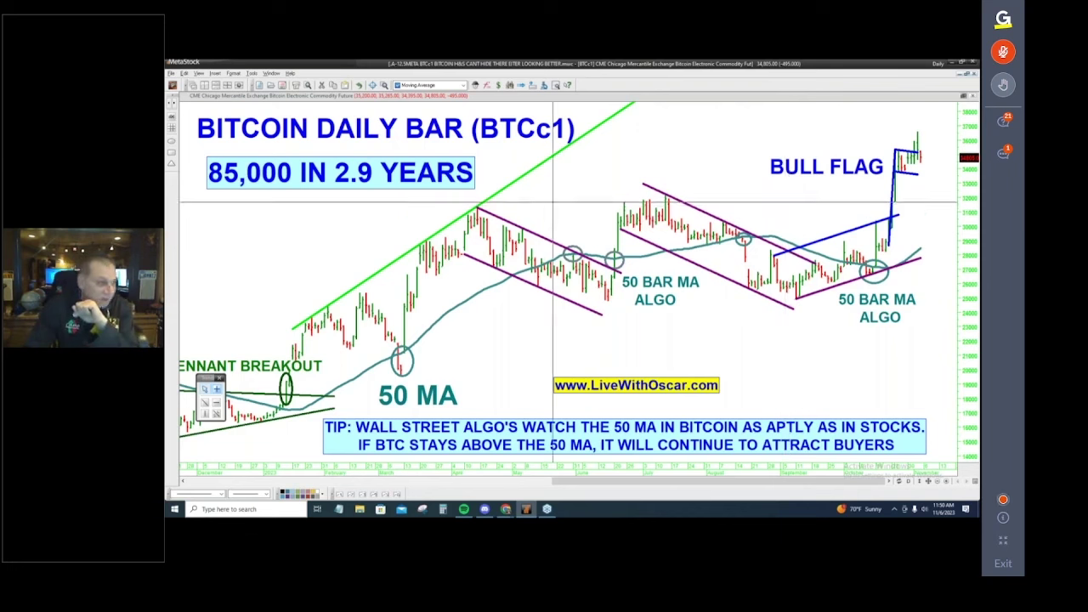
# Open the saved Nvidia chart A-15META NVDA DAILY KNOCK KNOCK KNOCK 90 MA BEAR FLAG
pyautogui.hotkey('alt', 'f')
pyautogui.press('o')
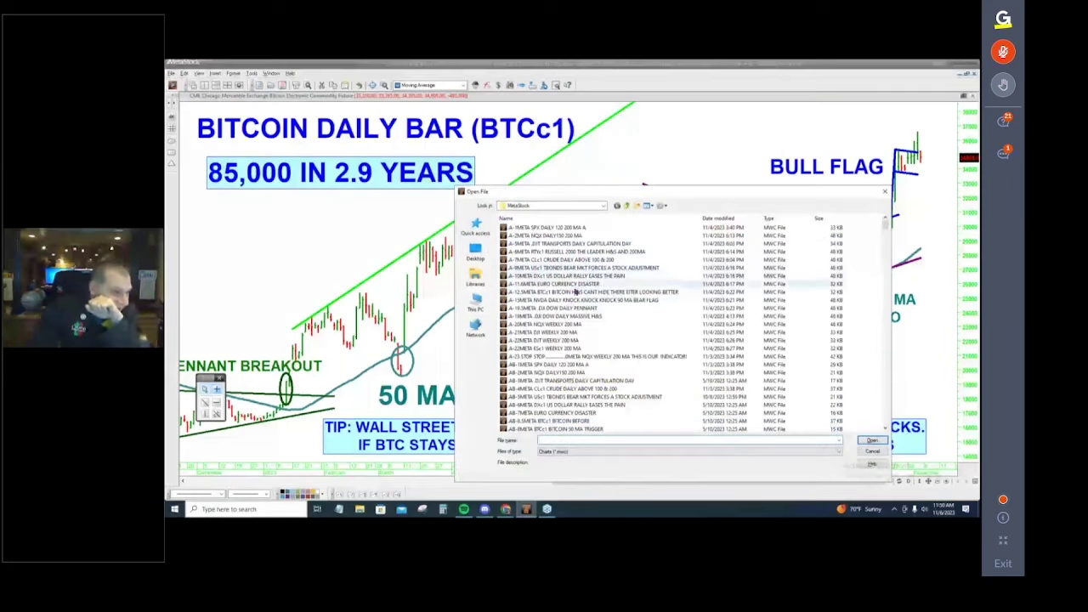
pyautogui.press('Return')
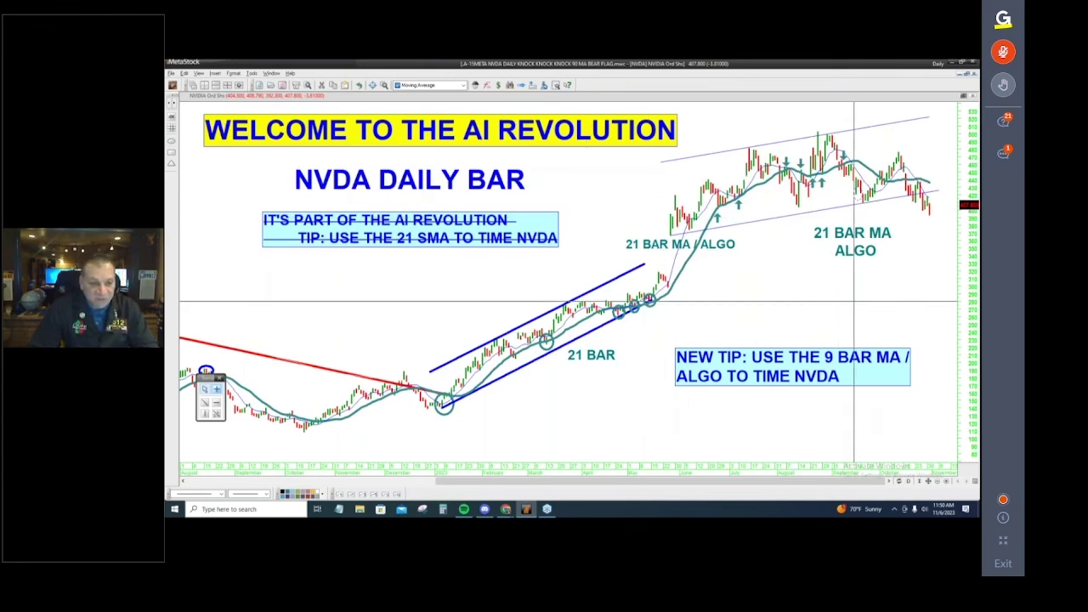
# Nudge the NEW TIP box on the NVDA chart up and open the properties of the thick teal moving average
pyautogui.moveTo(780, 375); pyautogui.dragTo(780, 367)
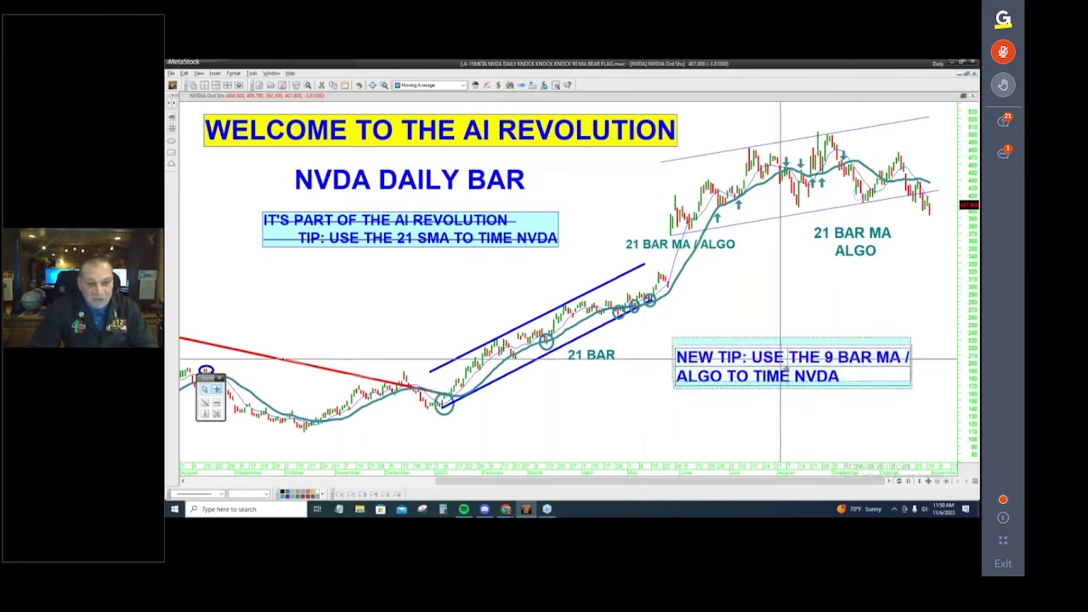
pyautogui.rightClick(900, 190)
pyautogui.click(914, 184)
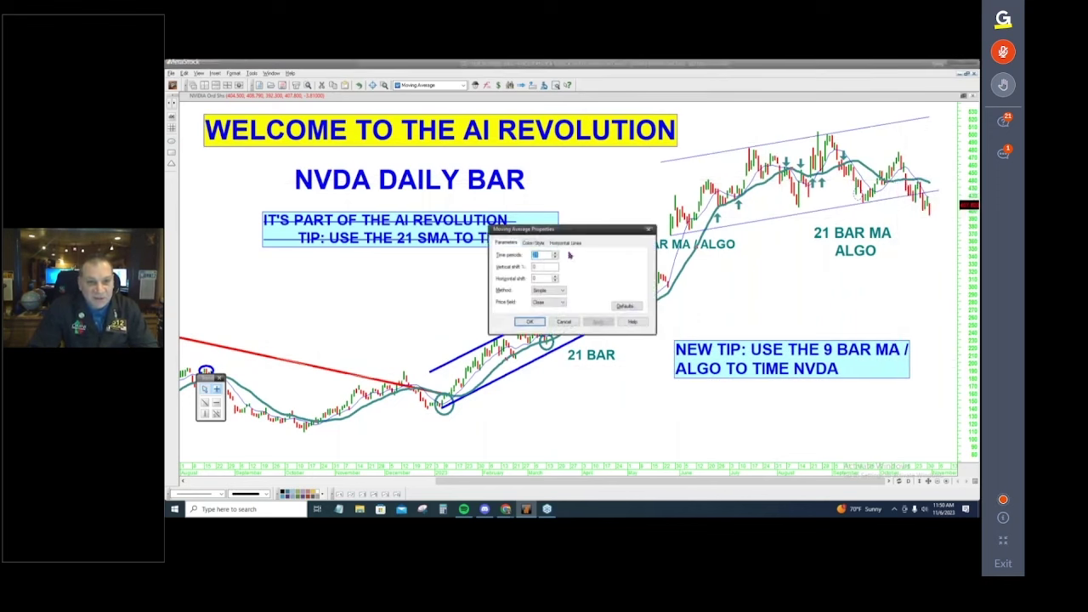
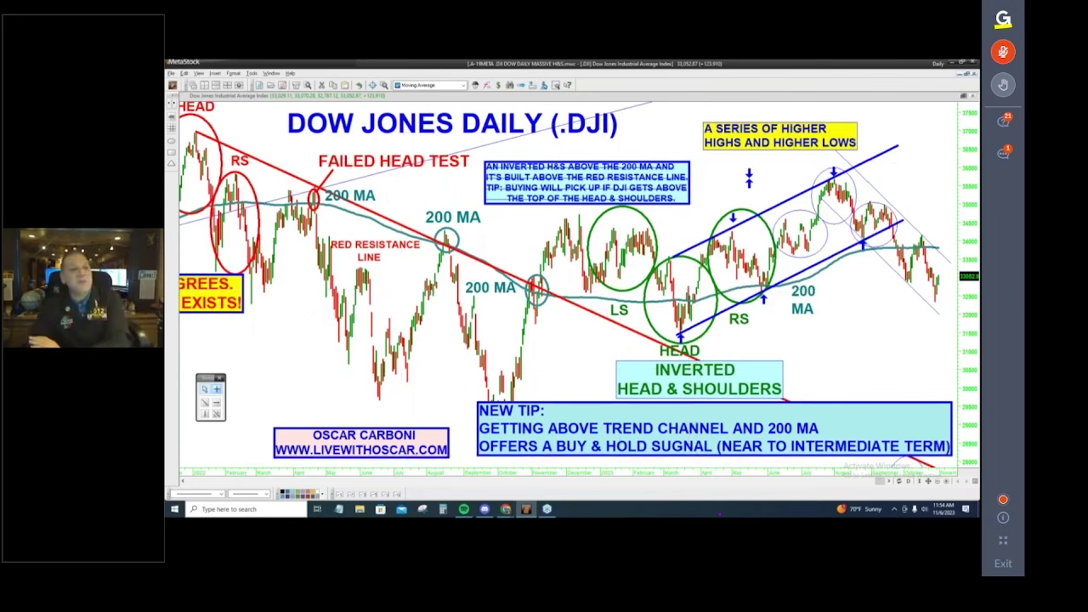
# Shift the INVERTED HEAD & SHOULDERS box on the Dow daily chart left and place the NEW TIP box just below the head and shoulders pattern
pyautogui.moveTo(882, 485); pyautogui.dragTo(936, 483)
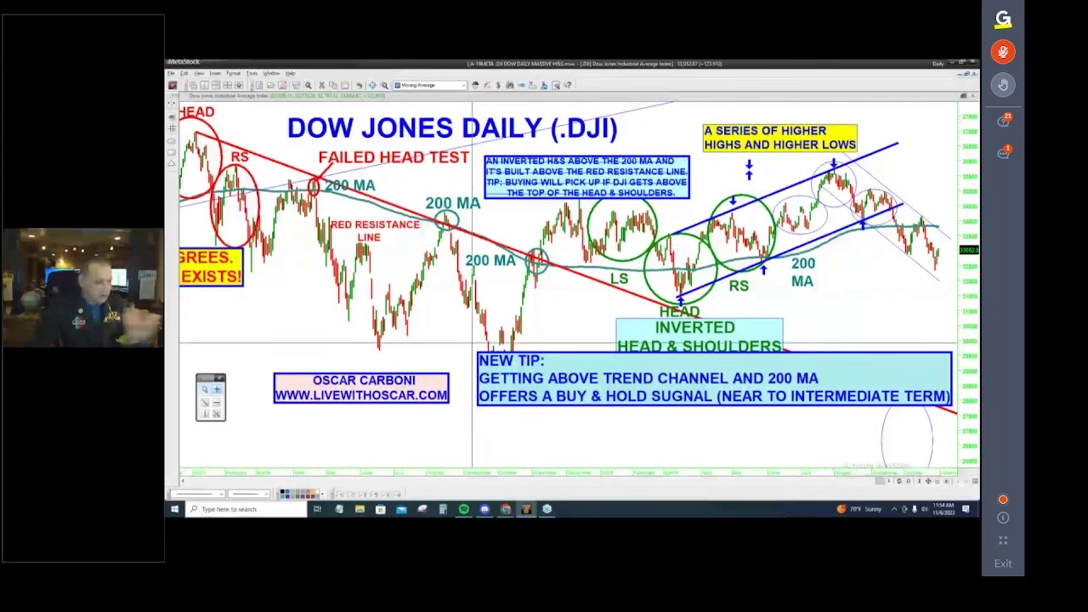
pyautogui.moveTo(880, 482); pyautogui.dragTo(889, 482)
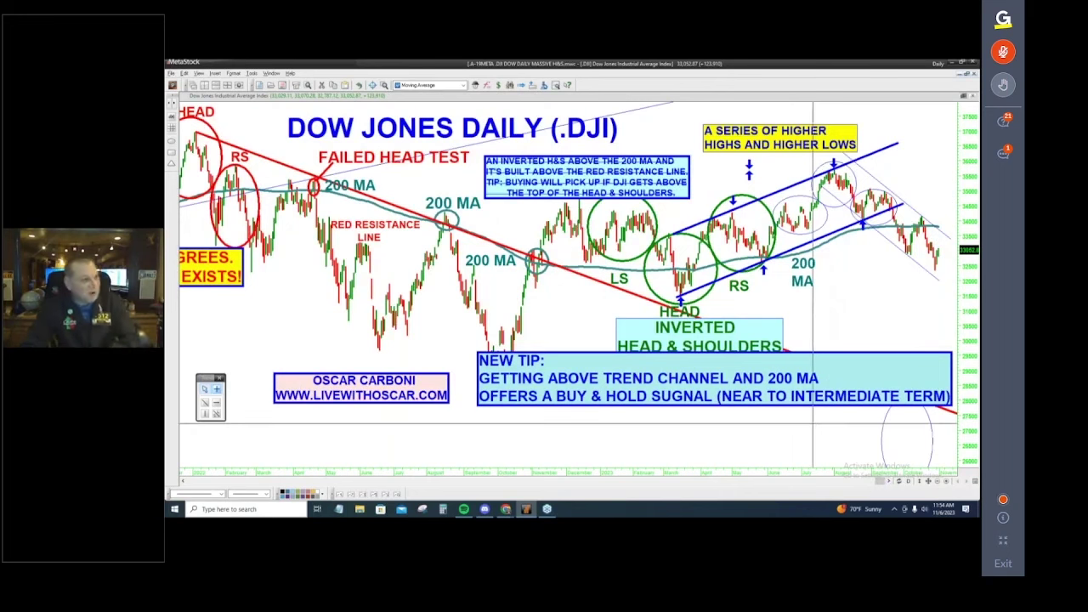
pyautogui.moveTo(754, 380); pyautogui.dragTo(701, 452)
pyautogui.moveTo(708, 338); pyautogui.dragTo(674, 347)
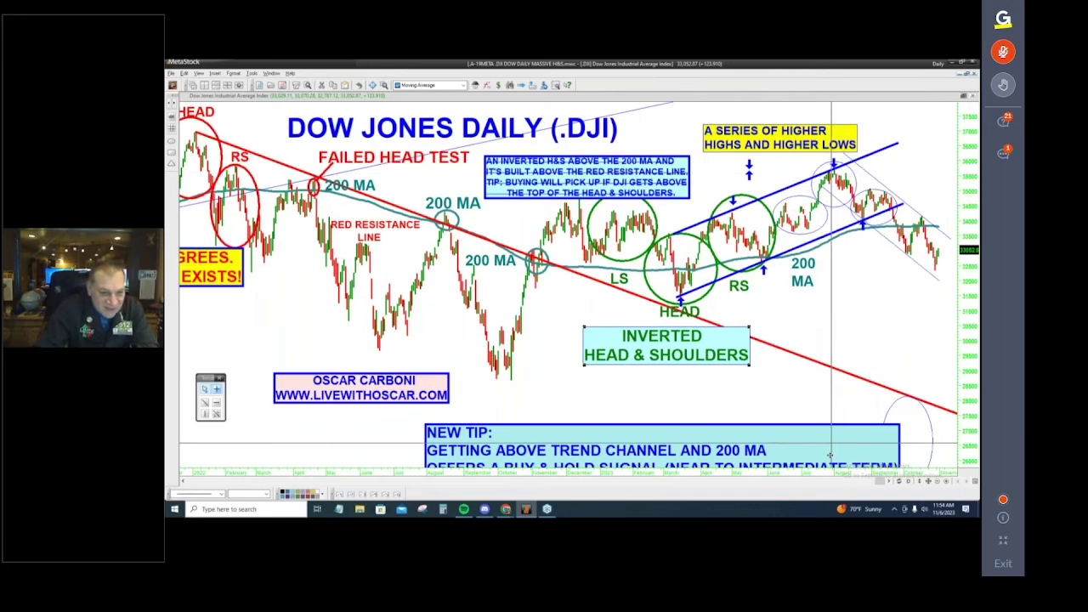
pyautogui.moveTo(843, 442); pyautogui.dragTo(846, 338)
pyautogui.scroll(2, 578, 289)
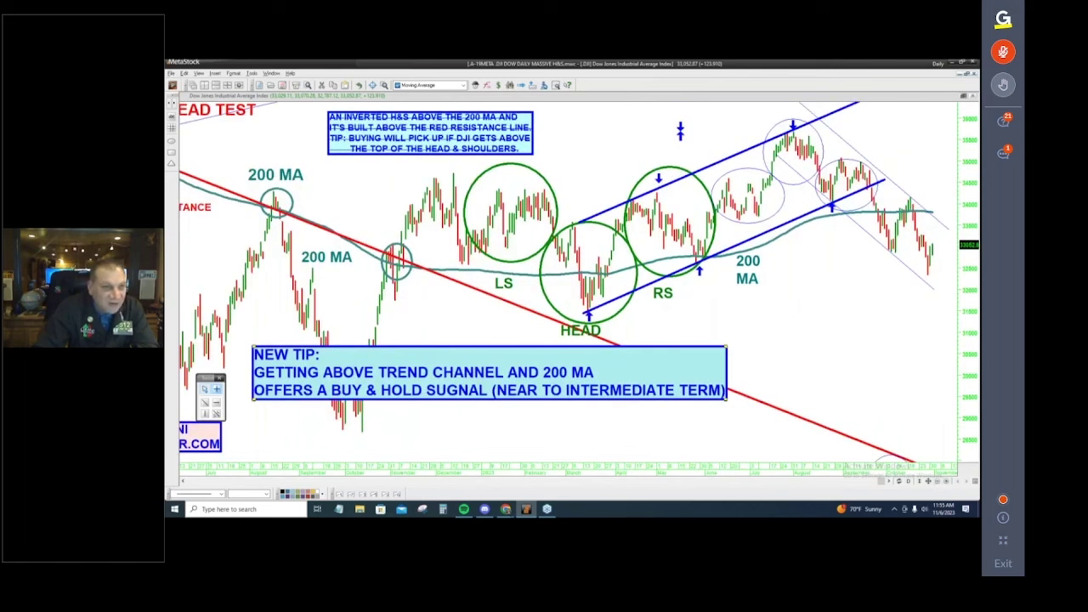
# Move the NEW TIP box below the INVERTED HEAD & SHOULDERS box and make both descending channel lines thick blue
pyautogui.moveTo(636, 375); pyautogui.dragTo(763, 423)
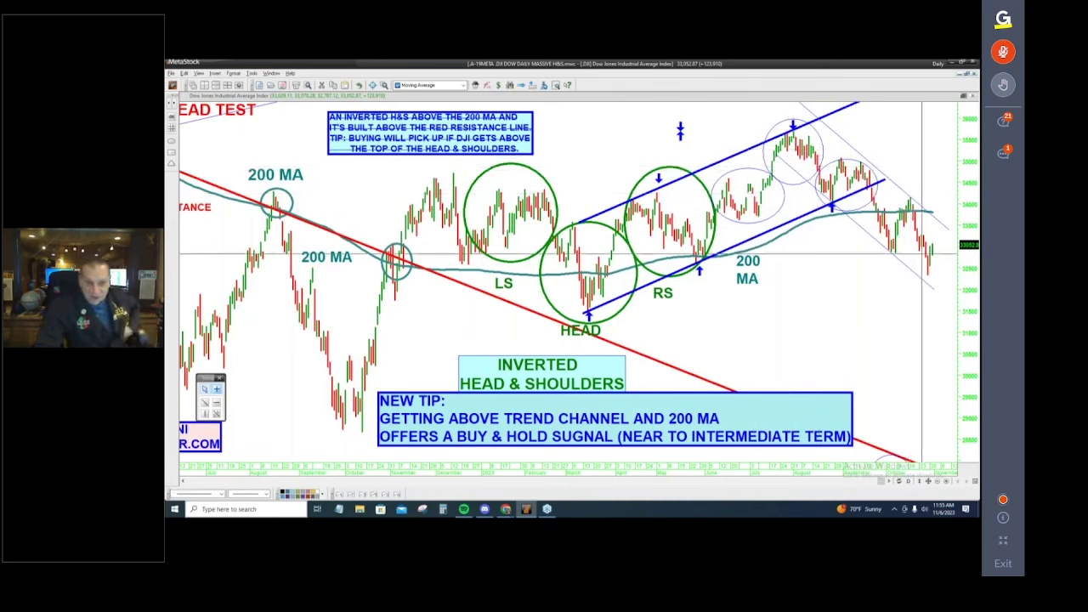
pyautogui.rightClick(924, 280)
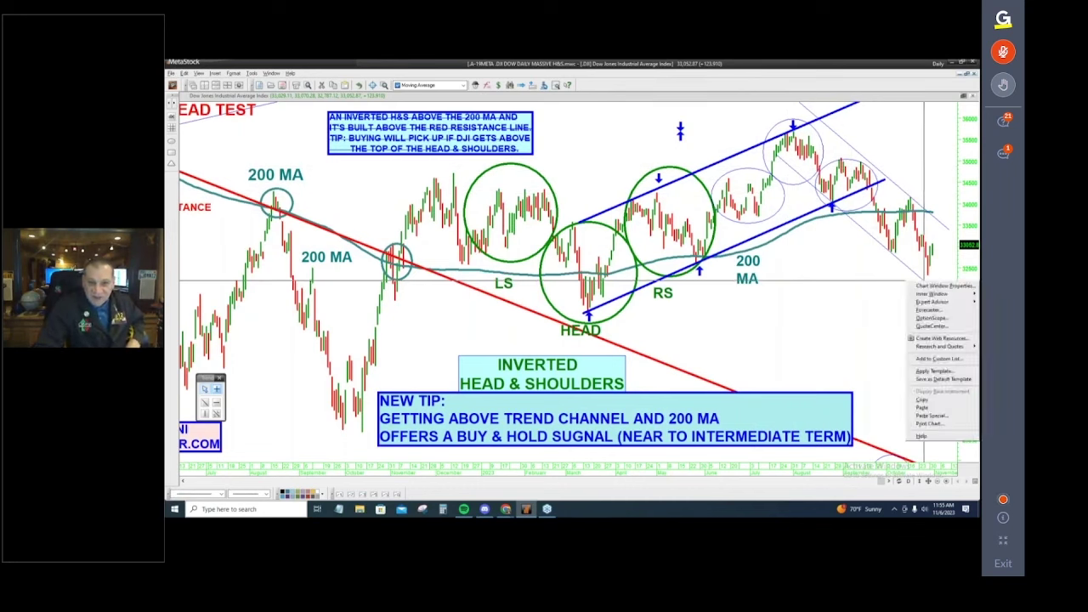
pyautogui.click(944, 285)
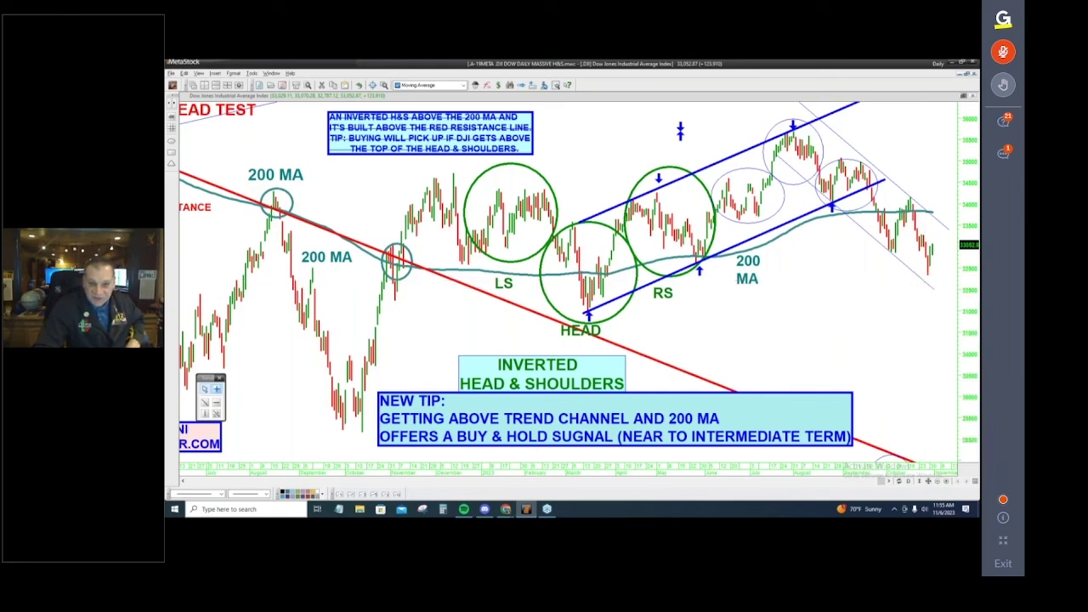
pyautogui.click(555, 330)
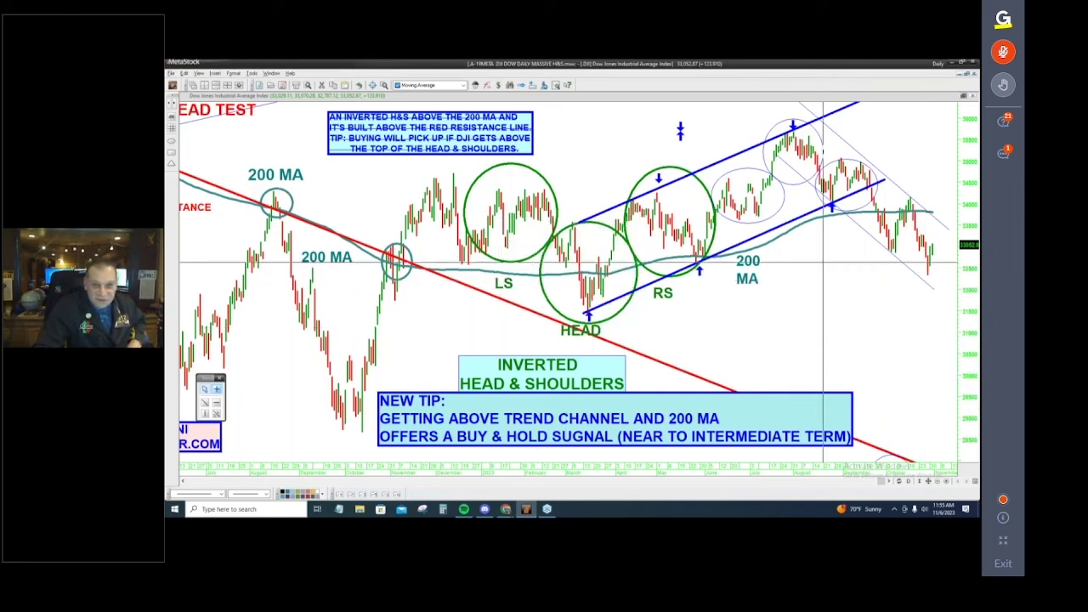
pyautogui.rightClick(901, 259)
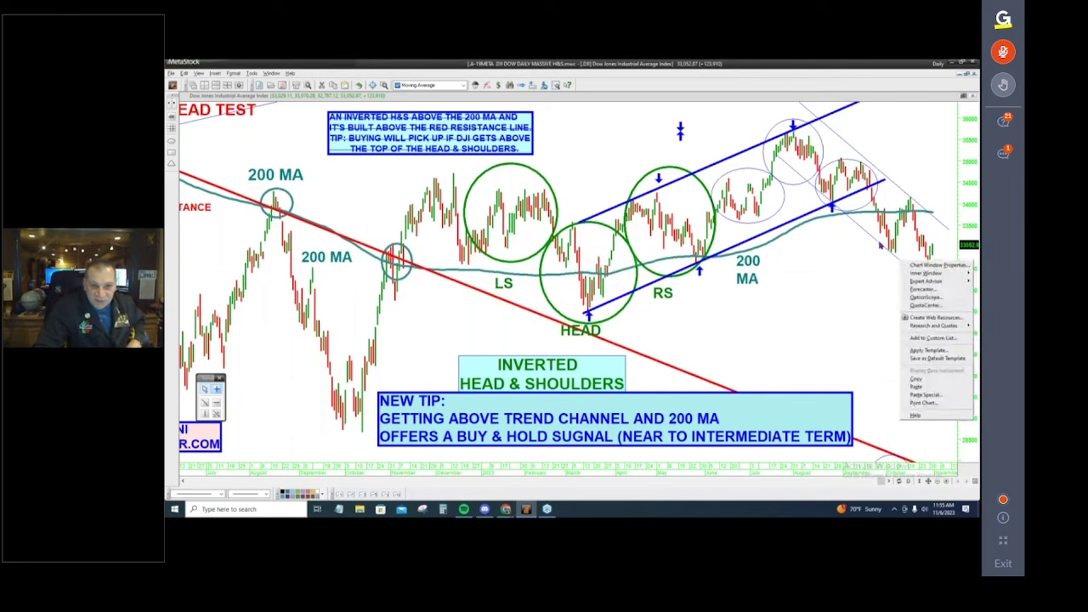
pyautogui.rightClick(879, 243)
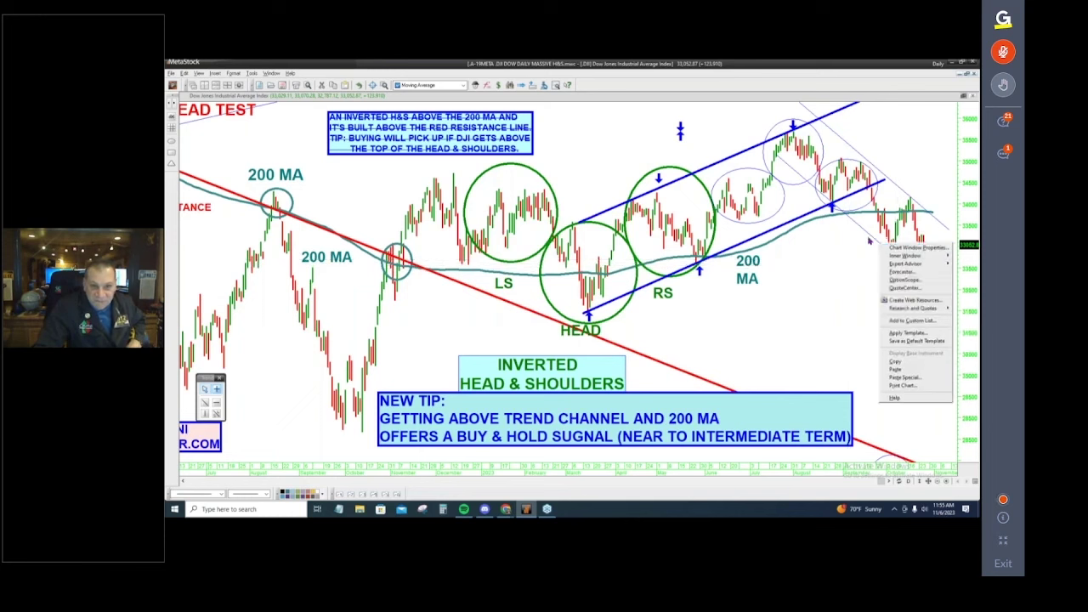
pyautogui.doubleClick(934, 288)
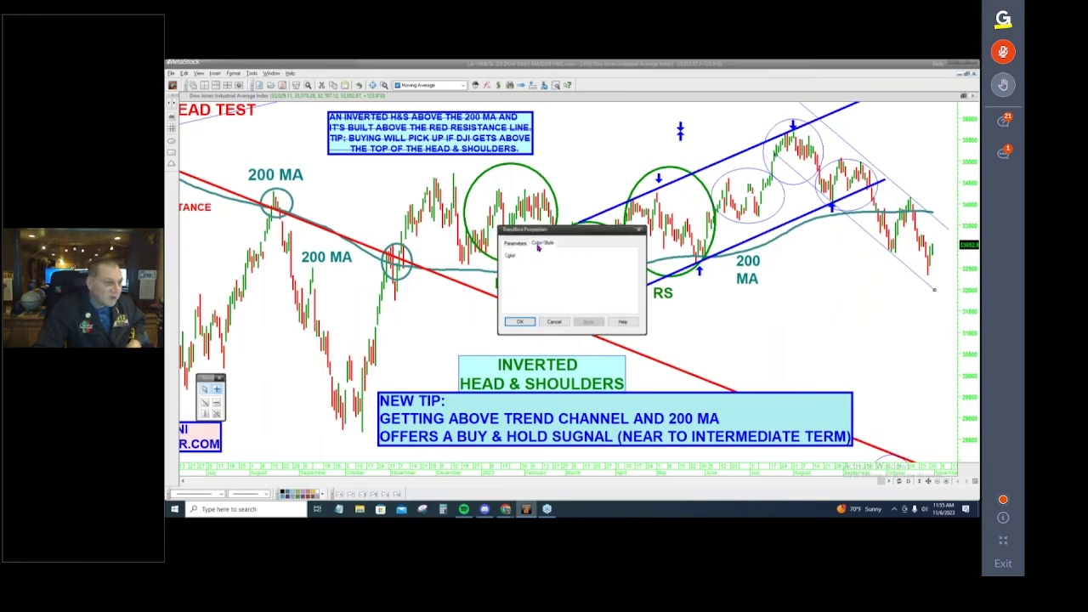
pyautogui.click(525, 322)
pyautogui.doubleClick(949, 230)
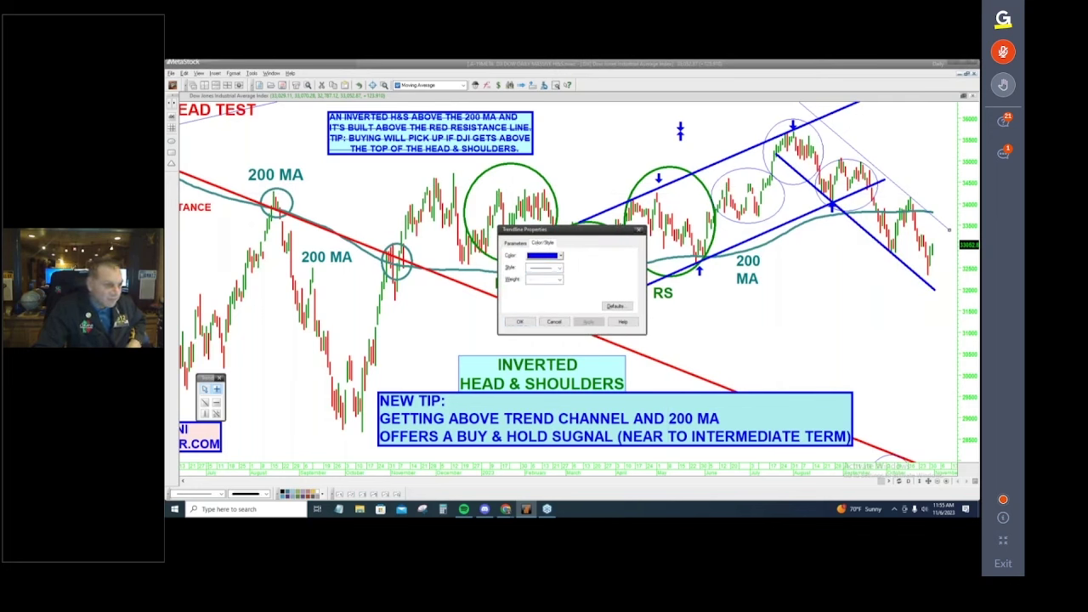
pyautogui.click(520, 322)
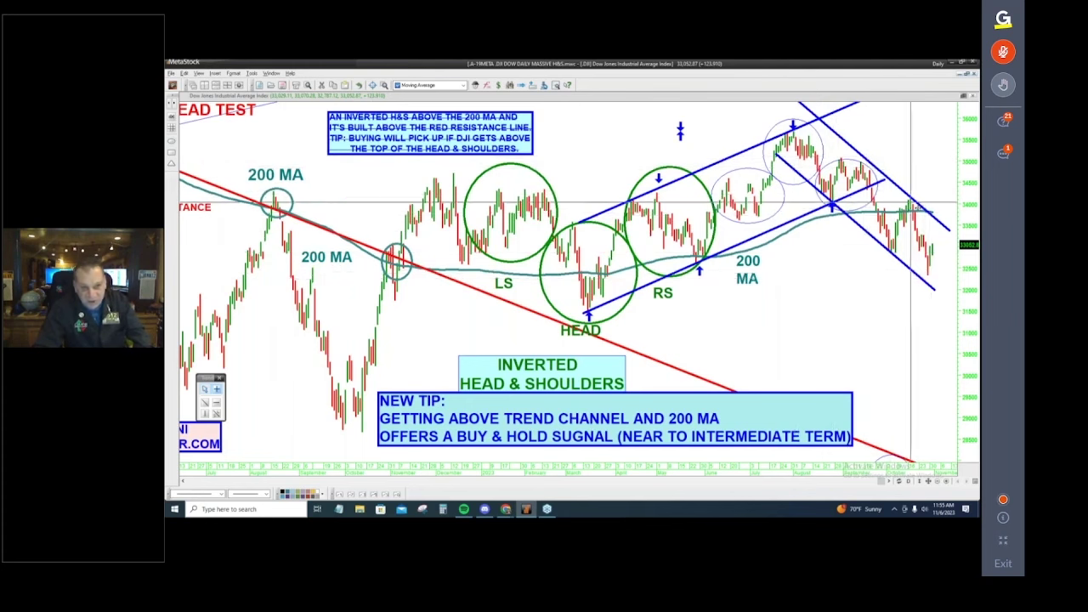
# Raise the INVERTED HEAD & SHOULDERS box closer to the HEAD label and nudge the NEW TIP box slightly right
pyautogui.moveTo(556, 372); pyautogui.dragTo(567, 358)
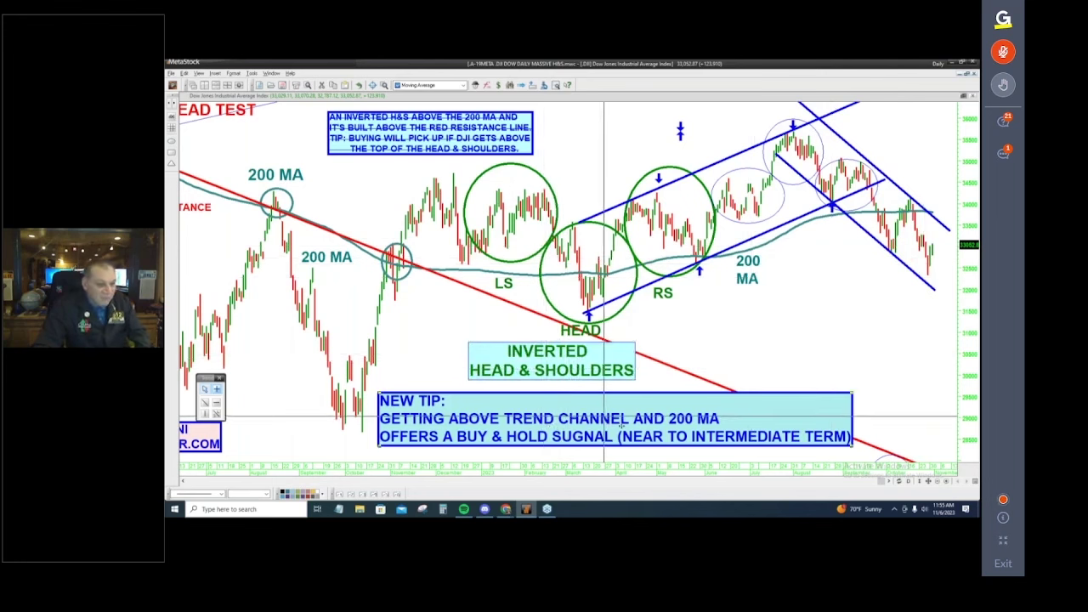
pyautogui.moveTo(622, 425); pyautogui.dragTo(641, 423)
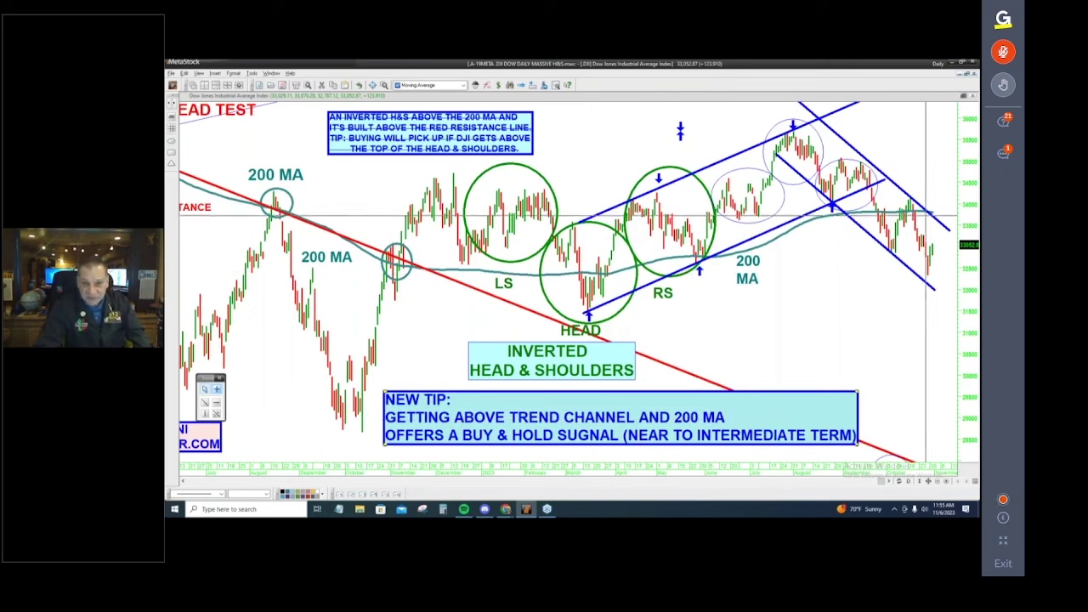
# Move the teal circle from the November 2022 moving average crossing to the 200 MA beside the latest Dow bars
pyautogui.click(936, 482)
pyautogui.click(936, 482)
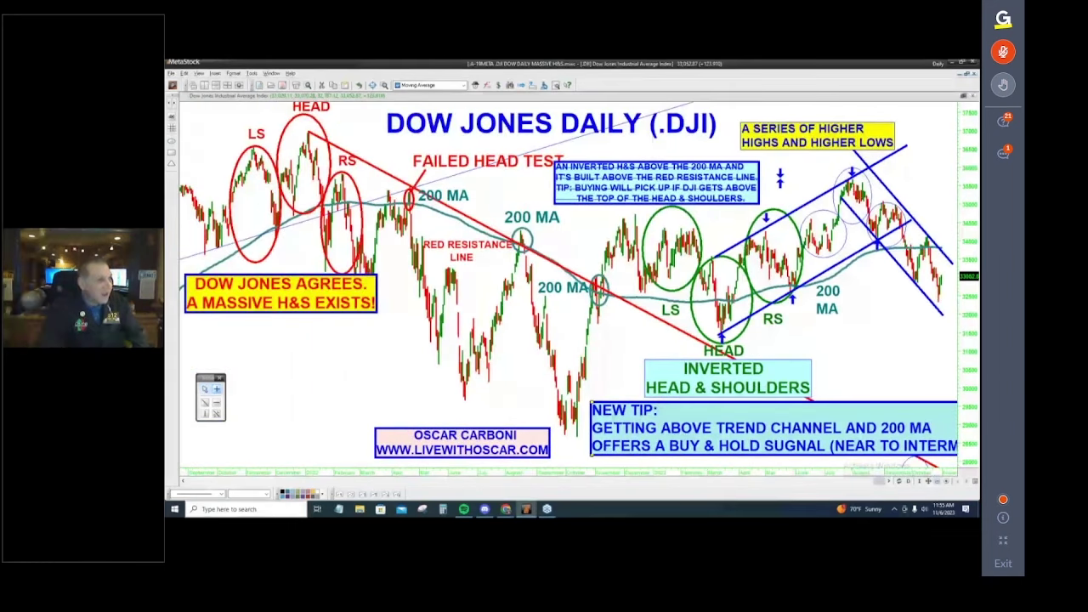
pyautogui.click(948, 483)
pyautogui.click(948, 483)
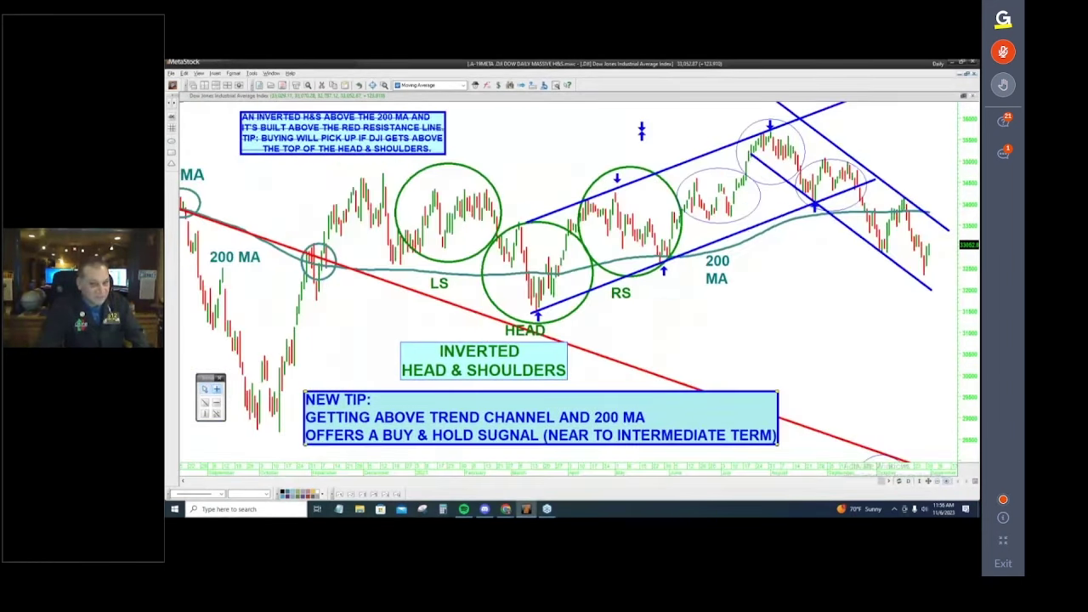
pyautogui.click(945, 484)
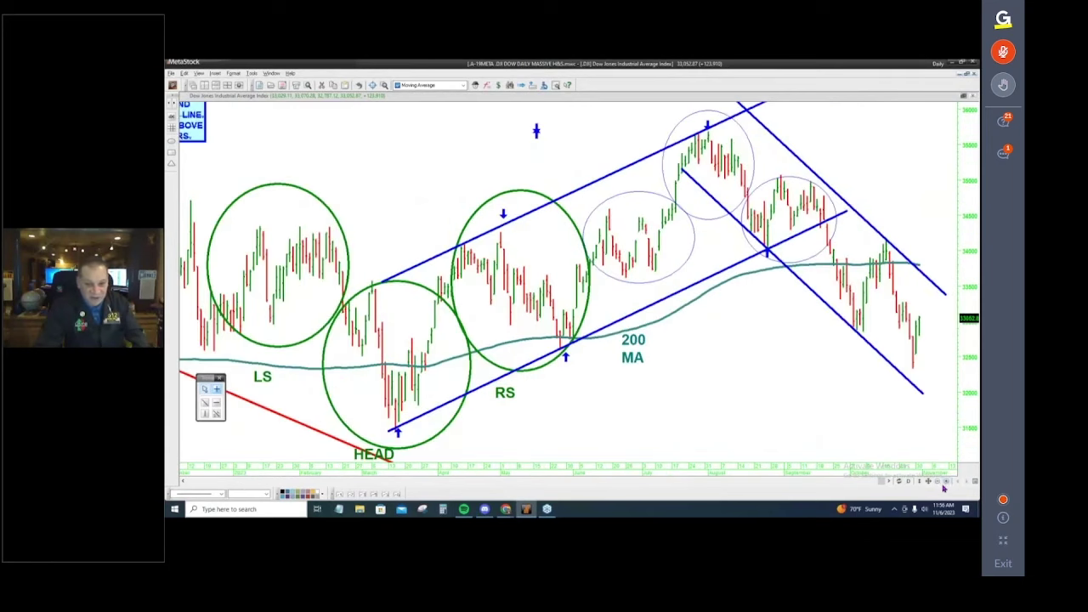
pyautogui.click(938, 482)
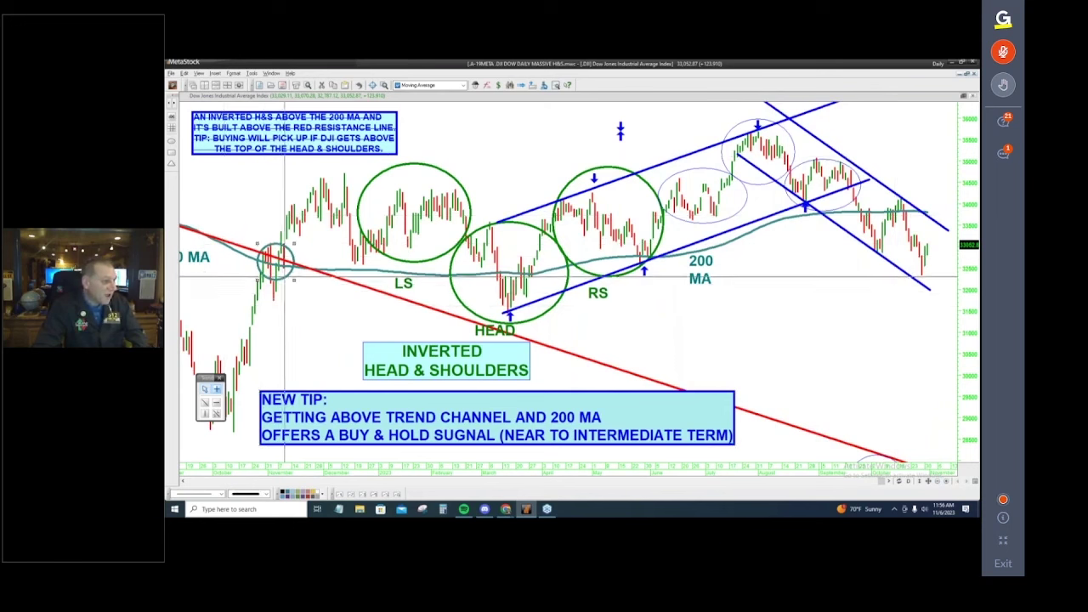
pyautogui.moveTo(284, 276)
pyautogui.mouseDown()
pyautogui.moveTo(789, 296)
pyautogui.moveTo(915, 244)
pyautogui.mouseUp()
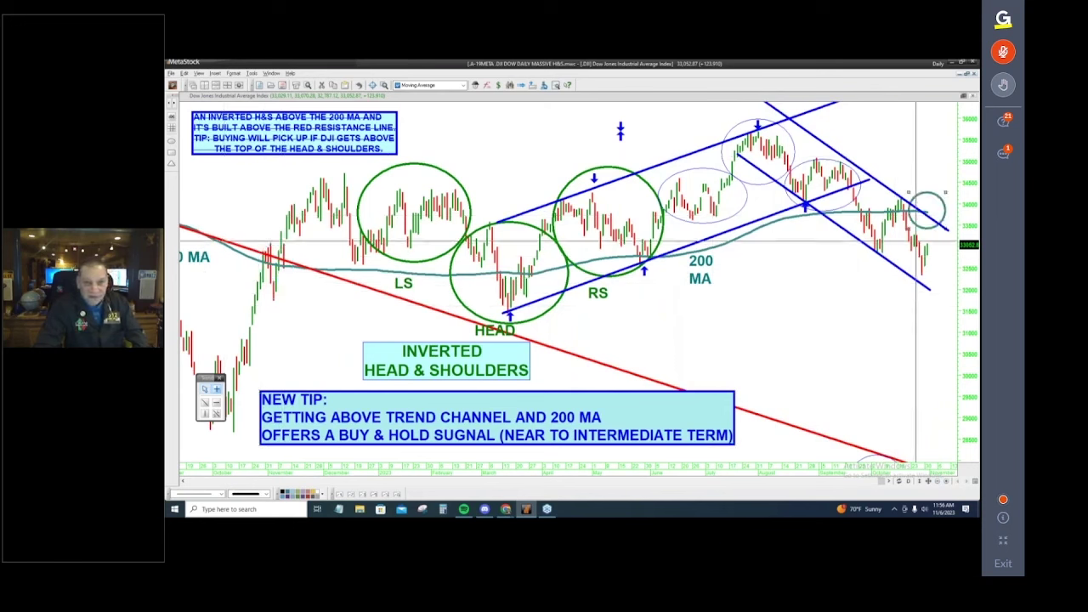
# Extend the Dow chart's date range through its x-axis properties to load the newest daily bars
pyautogui.rightClick(608, 470)
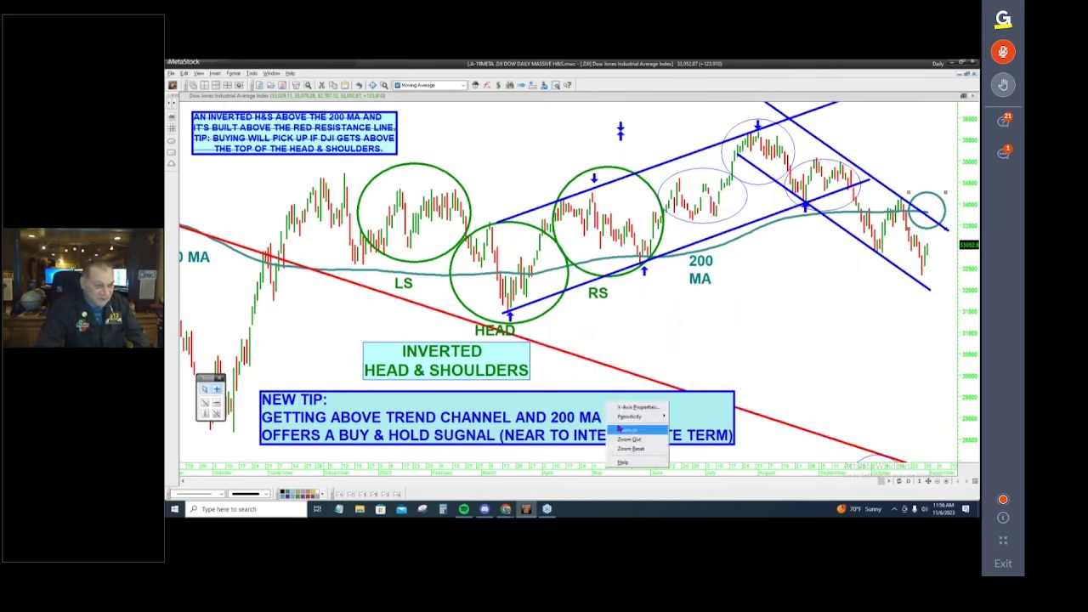
pyautogui.click(638, 407)
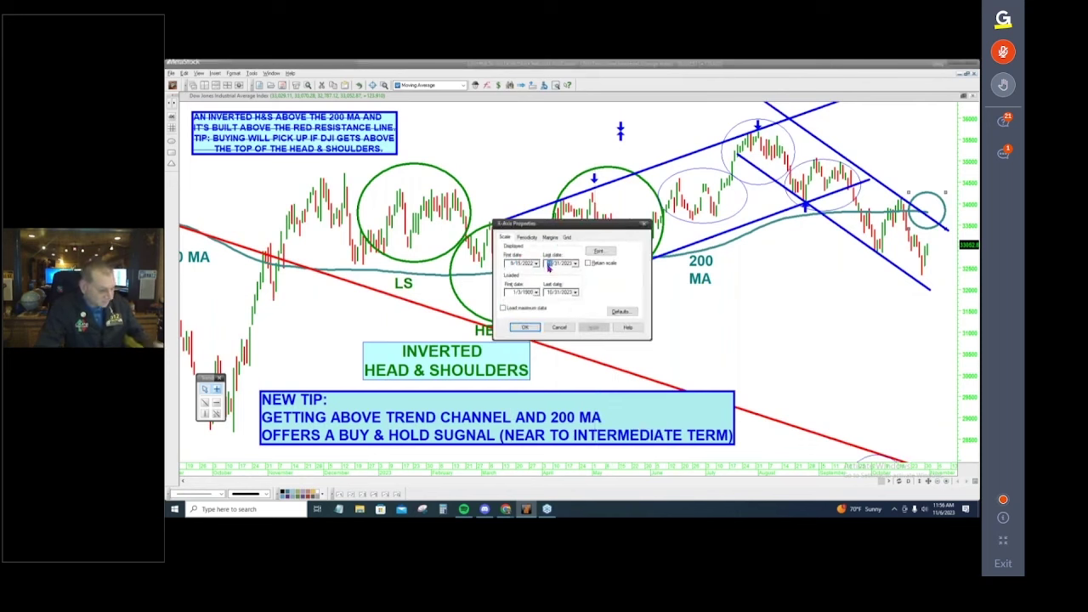
pyautogui.click(524, 327)
pyautogui.rightClick(799, 465)
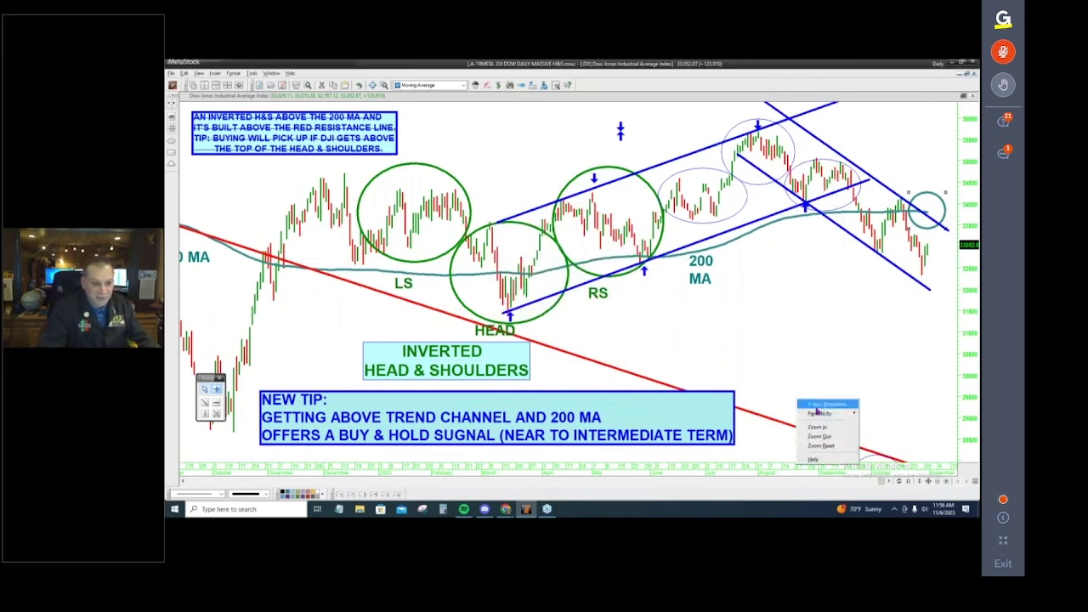
pyautogui.click(820, 405)
pyautogui.click(525, 328)
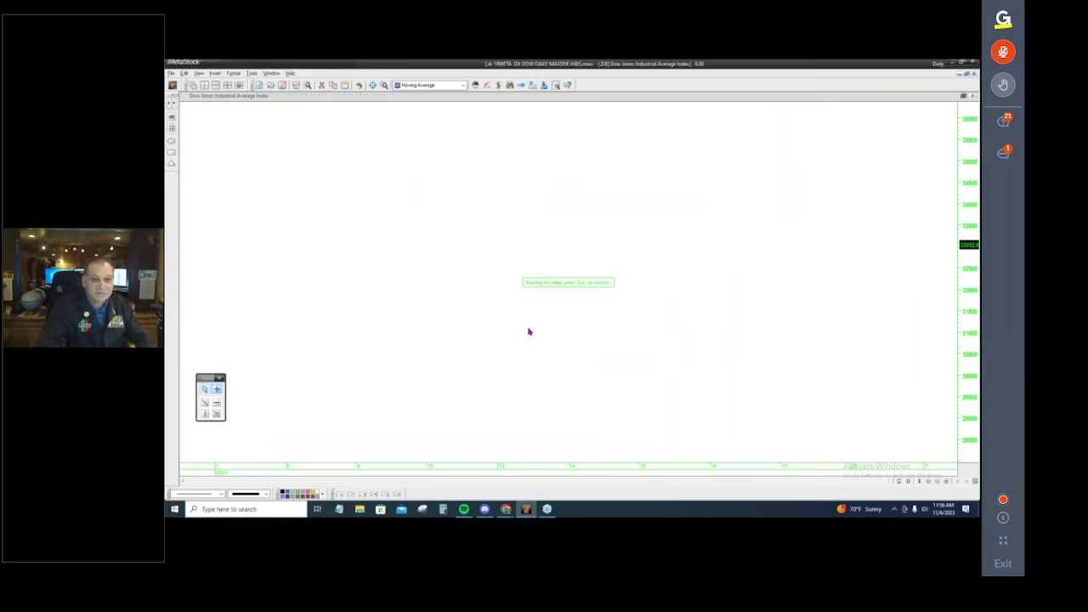
# Reposition the teal circle around the newest bar at the 200 MA and nudge the NEW TIP box down and right
pyautogui.moveTo(948, 231); pyautogui.dragTo(942, 208)
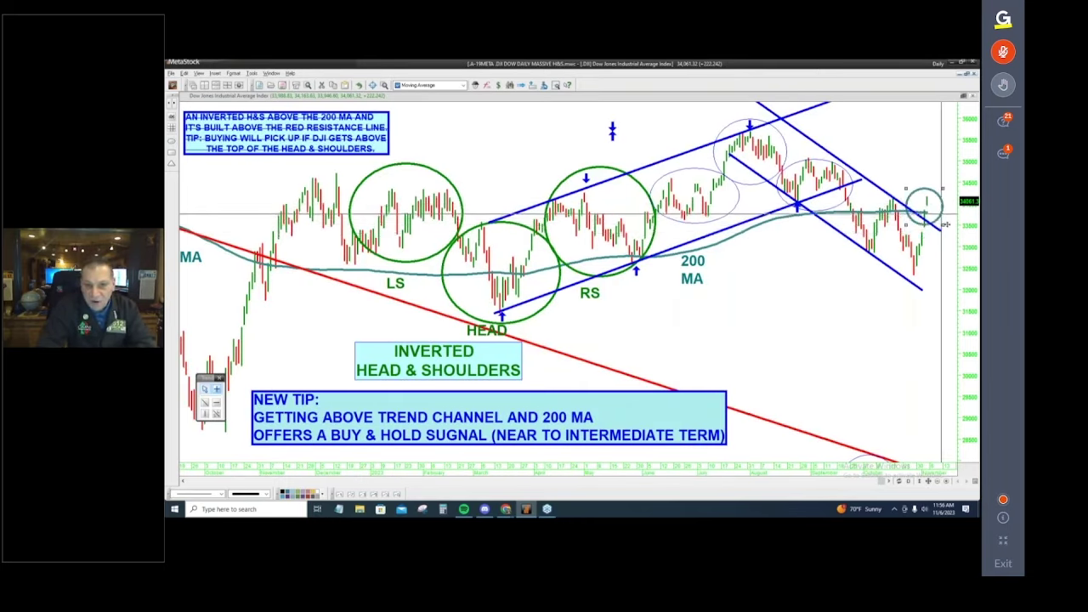
pyautogui.click(619, 418)
pyautogui.moveTo(618, 418); pyautogui.dragTo(626, 425)
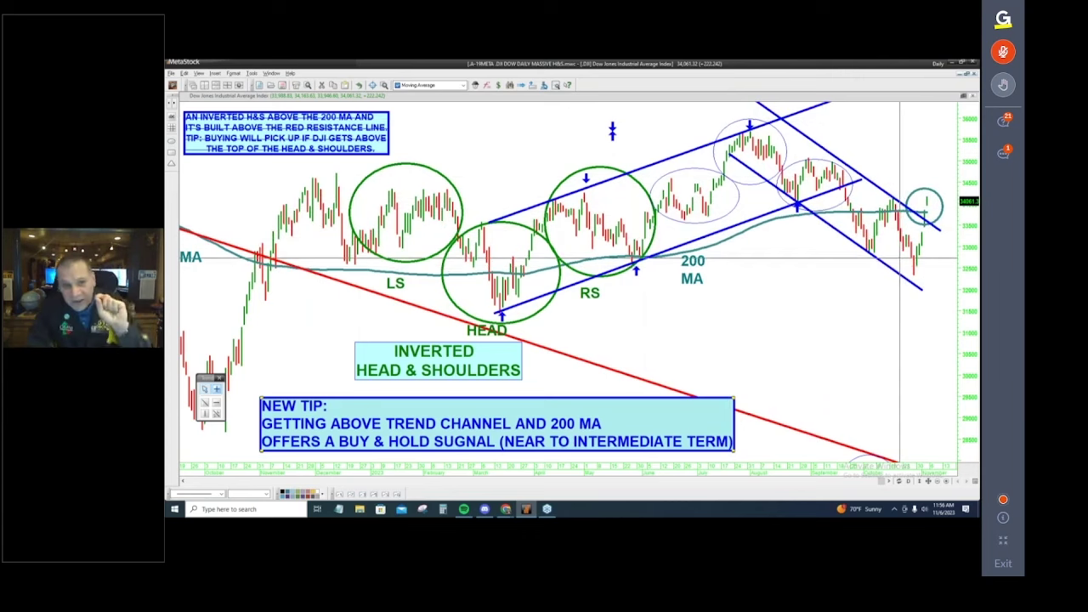
# Open the saved Nasdaq weekly chart A-20META NQX WEEKLY 200 MA
pyautogui.hscroll(-3, 939, 482)
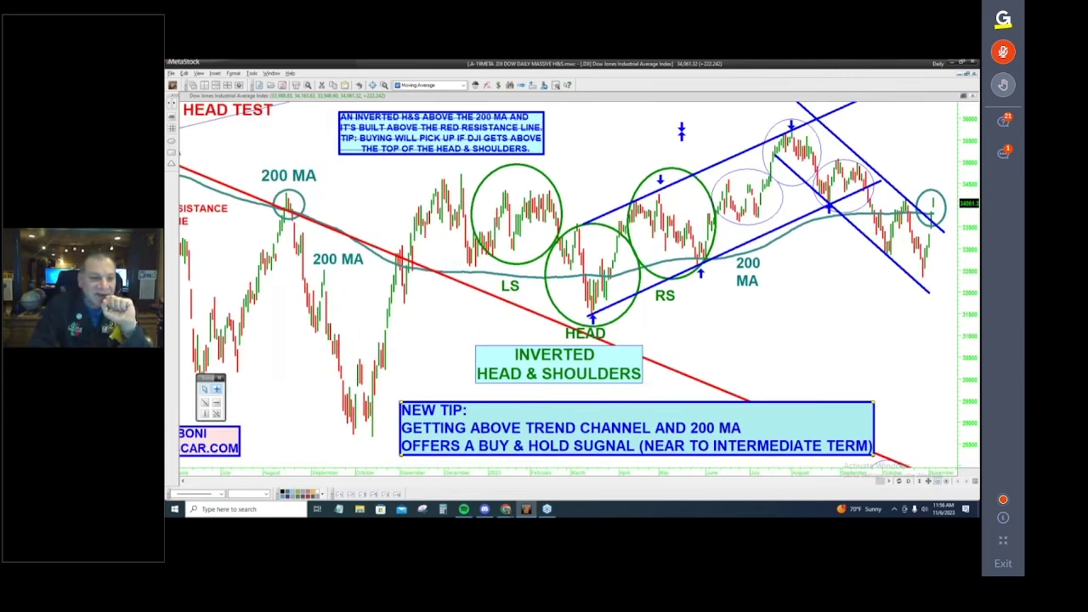
pyautogui.hscroll(-4, 939, 482)
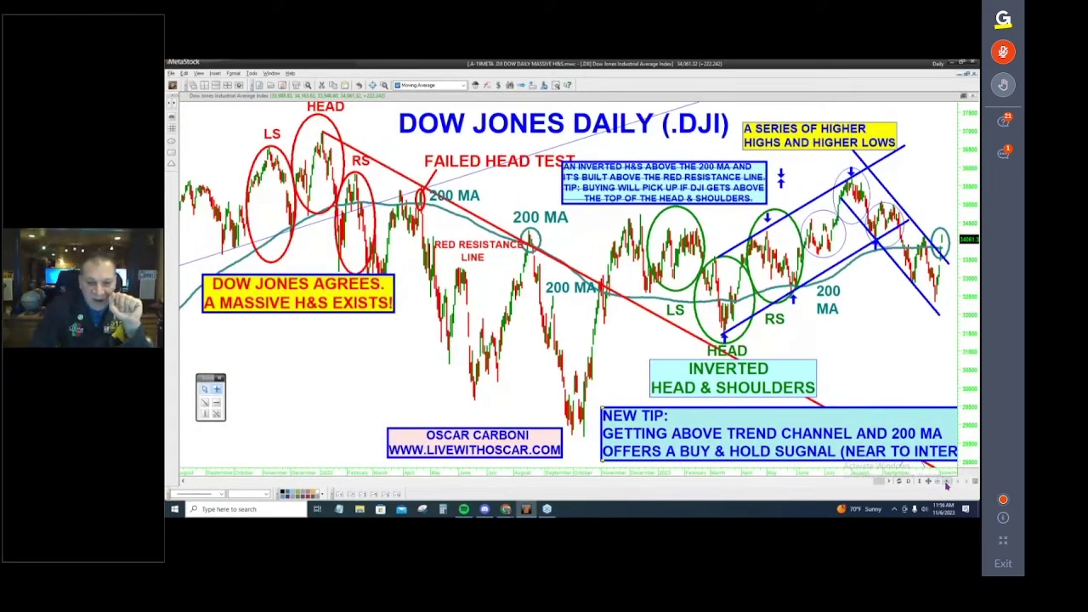
pyautogui.hscroll(4, 946, 485)
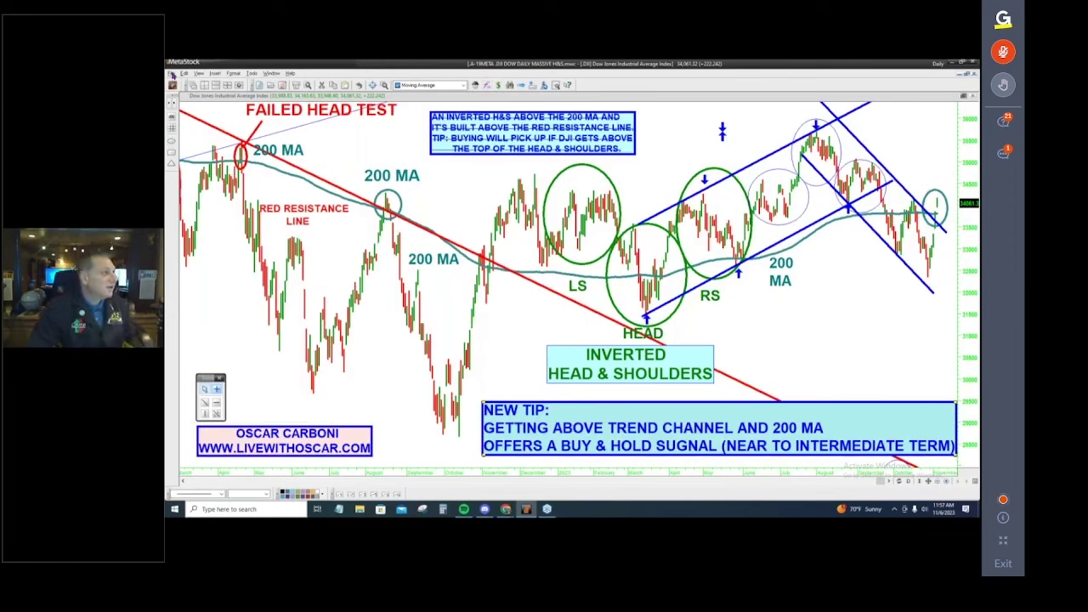
pyautogui.click(172, 74)
pyautogui.click(177, 94)
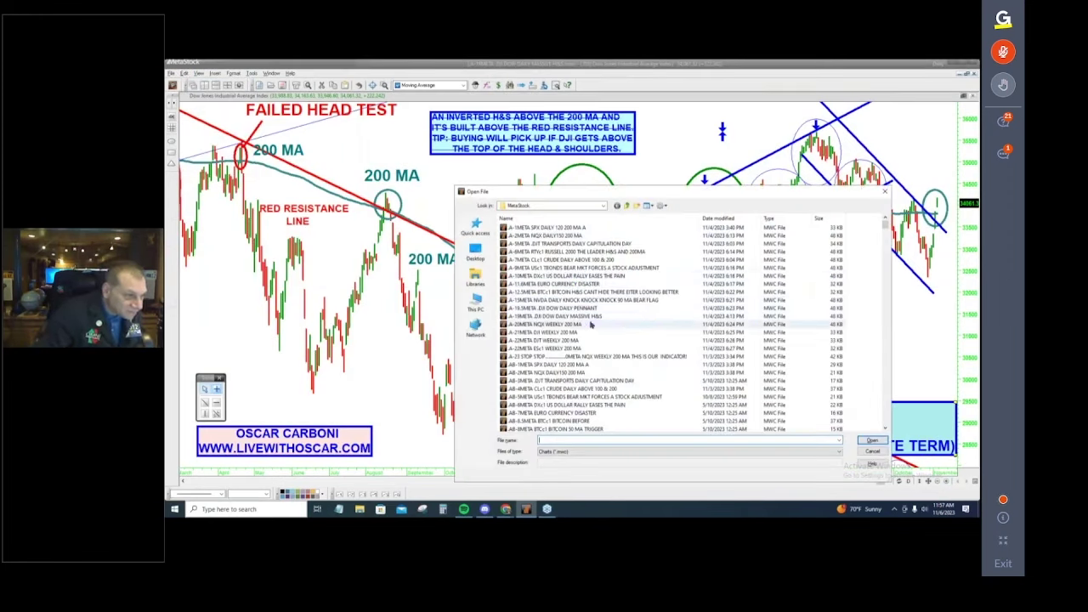
pyautogui.doubleClick(571, 326)
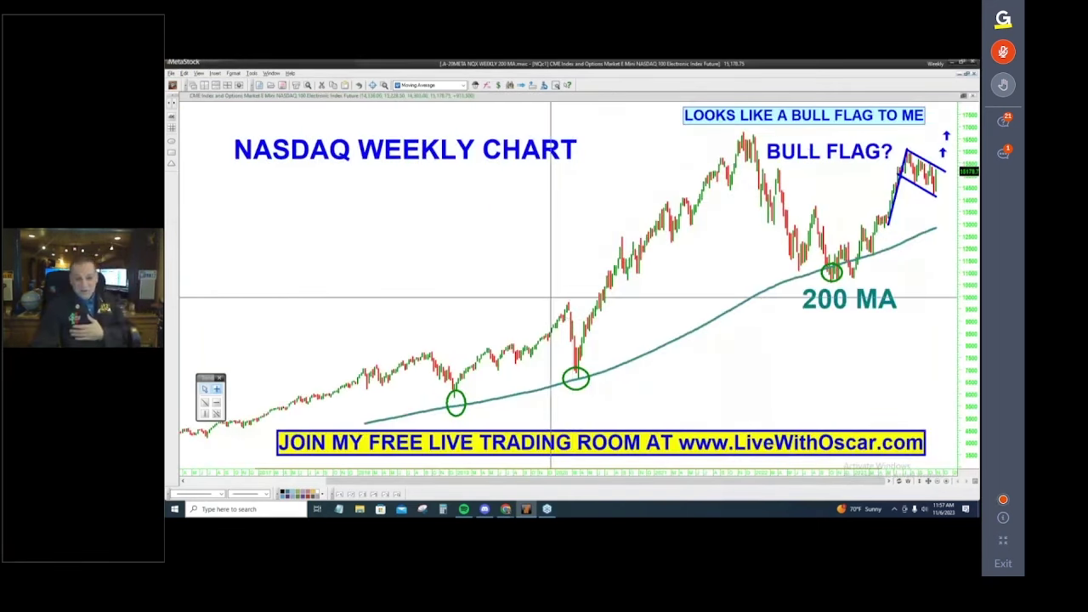
# Shift the LOOKS LIKE A BULL FLAG TO ME box left and down, and nudge the BULL FLAG? label up
pyautogui.moveTo(792, 111); pyautogui.dragTo(781, 114)
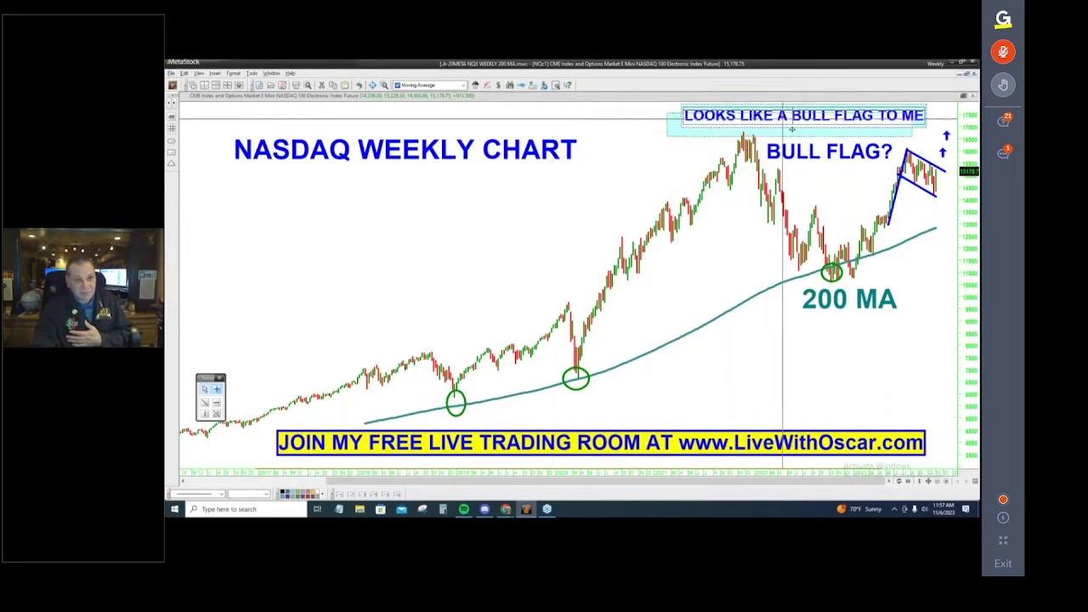
pyautogui.moveTo(829, 152)
pyautogui.mouseDown()
pyautogui.moveTo(818, 145)
pyautogui.moveTo(827, 150)
pyautogui.mouseUp()
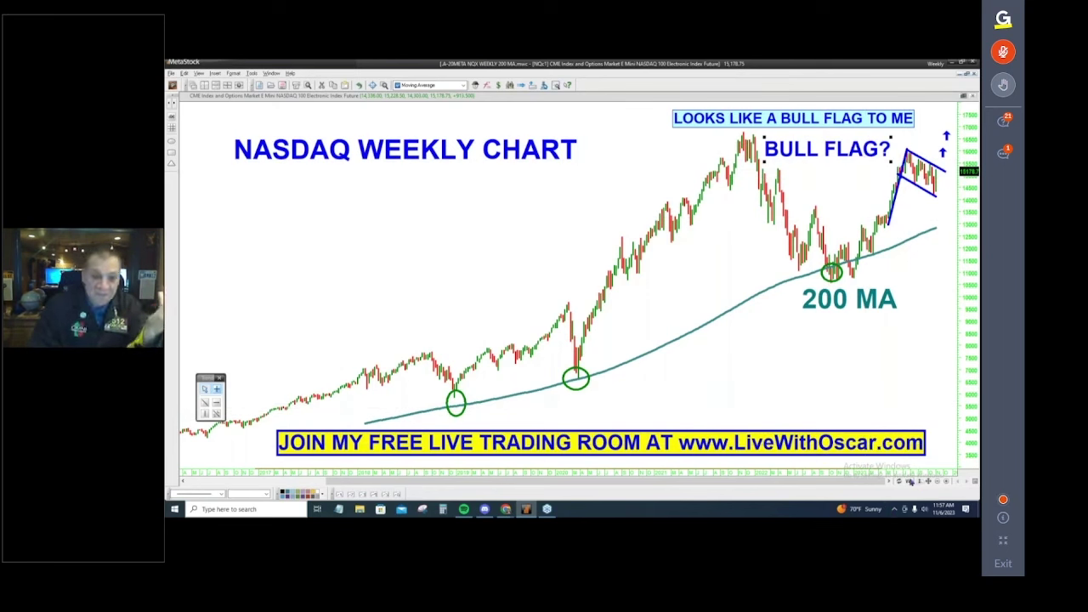
pyautogui.rightClick(706, 478)
pyautogui.click(722, 414)
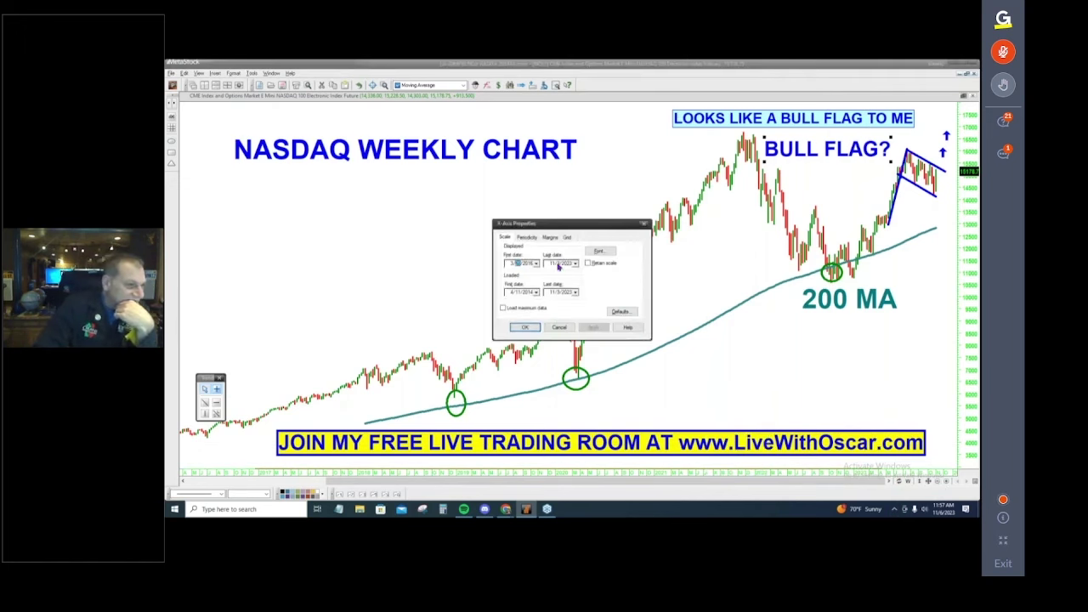
pyautogui.click(559, 328)
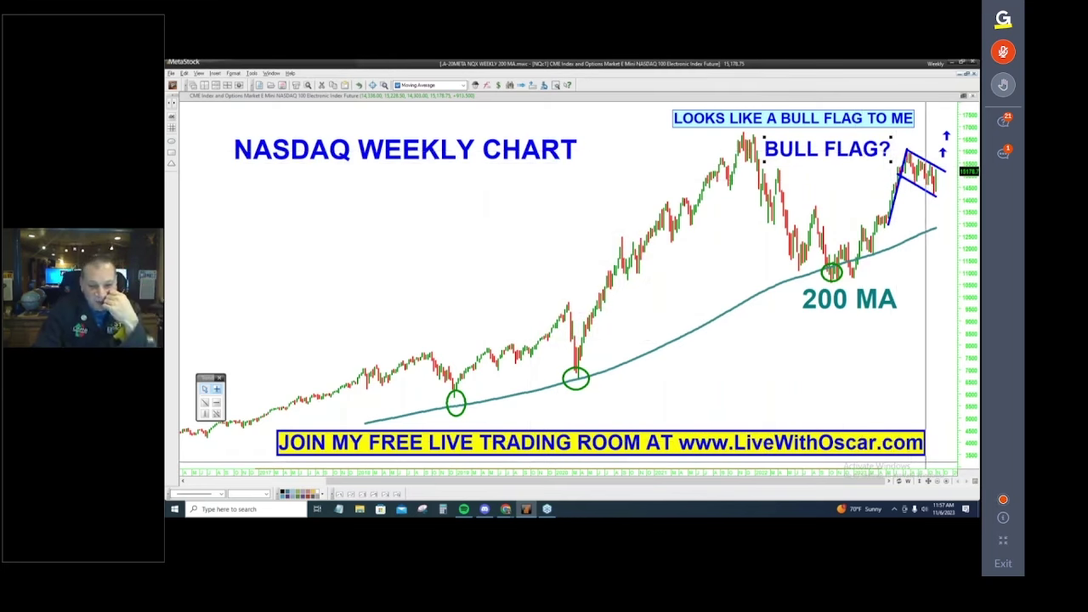
# Examine the Nasdaq weekly bull flag up close and against the longer 200 MA trend
pyautogui.scroll(4, 561, 280)
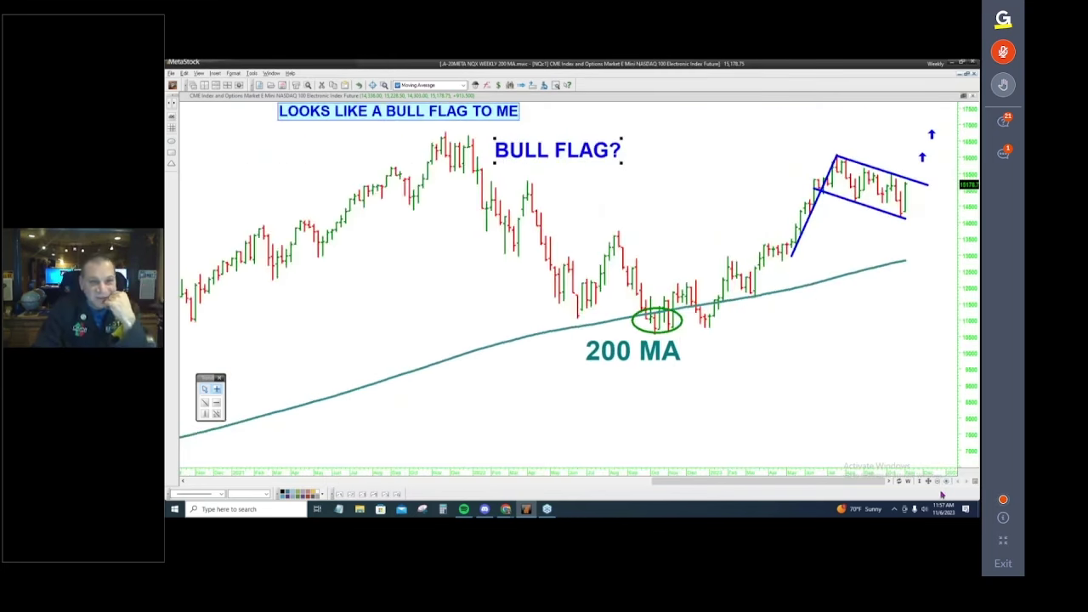
pyautogui.click(939, 482)
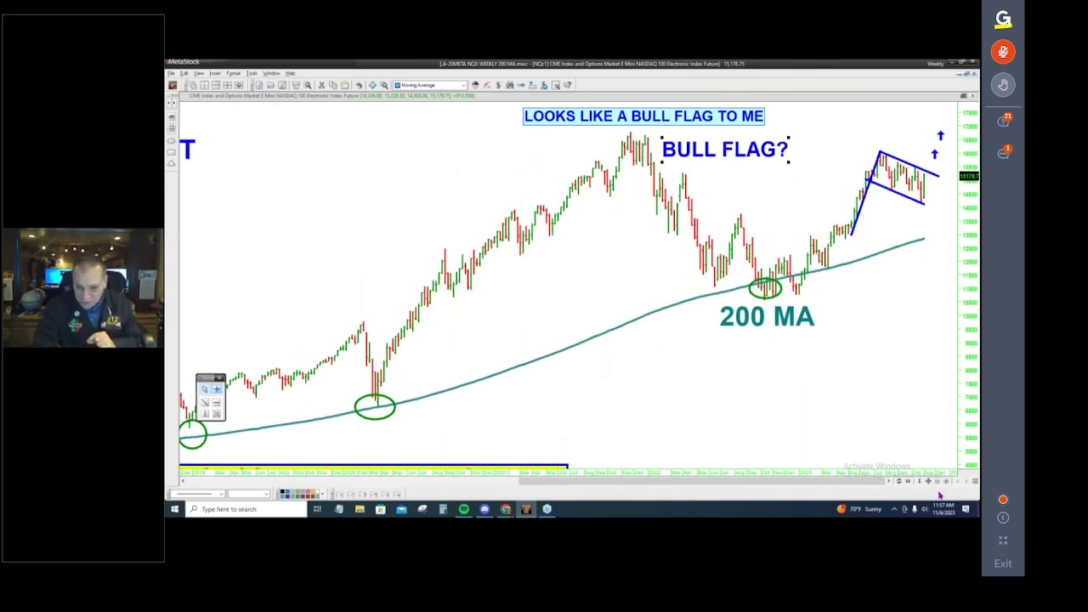
pyautogui.hscroll(-3, 561, 289)
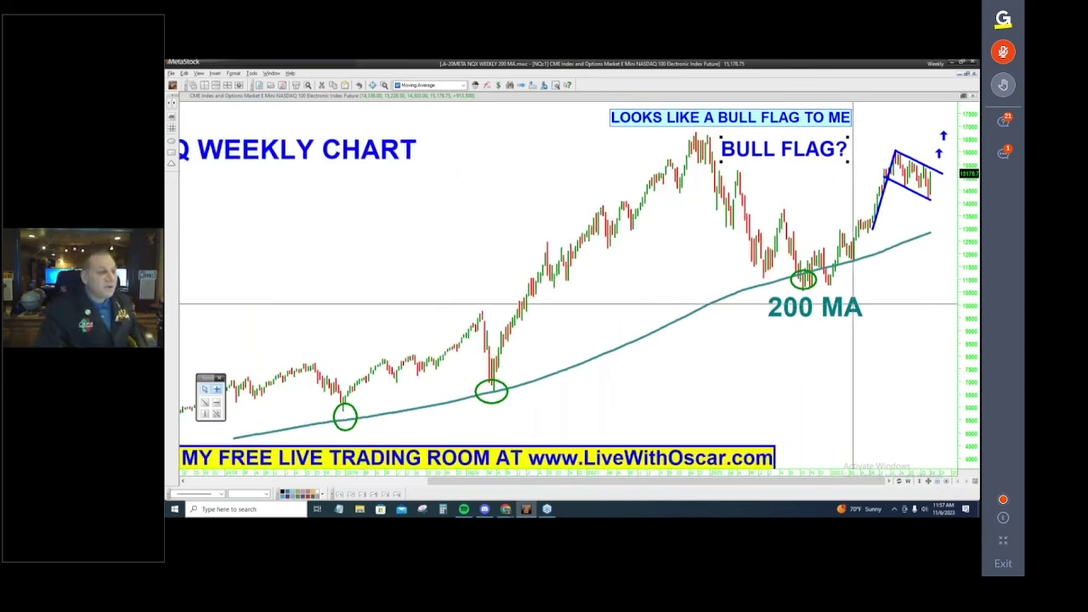
pyautogui.click(939, 483)
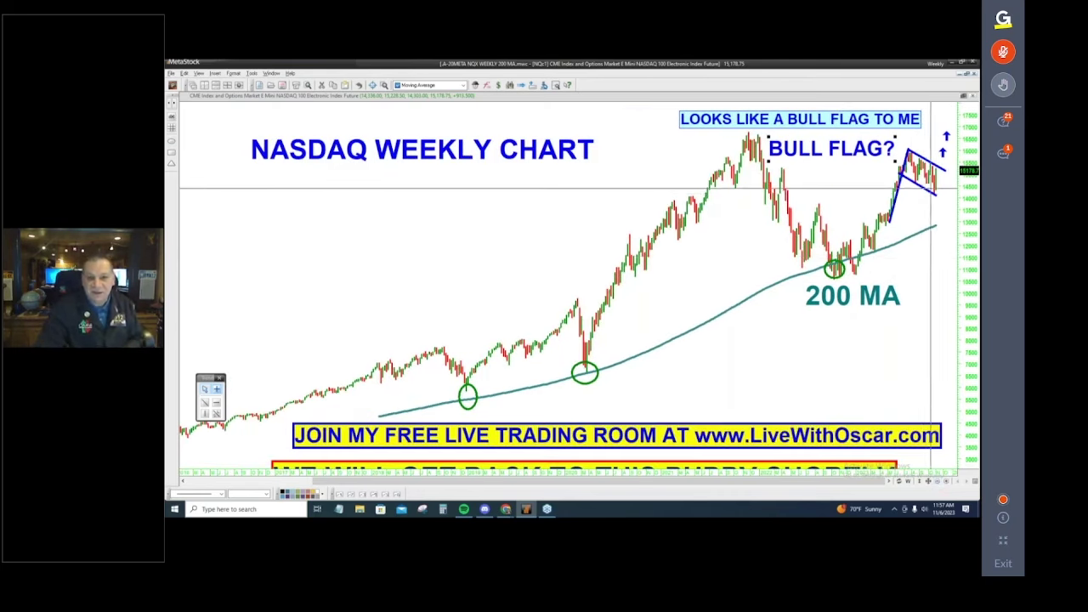
pyautogui.moveTo(941, 184)
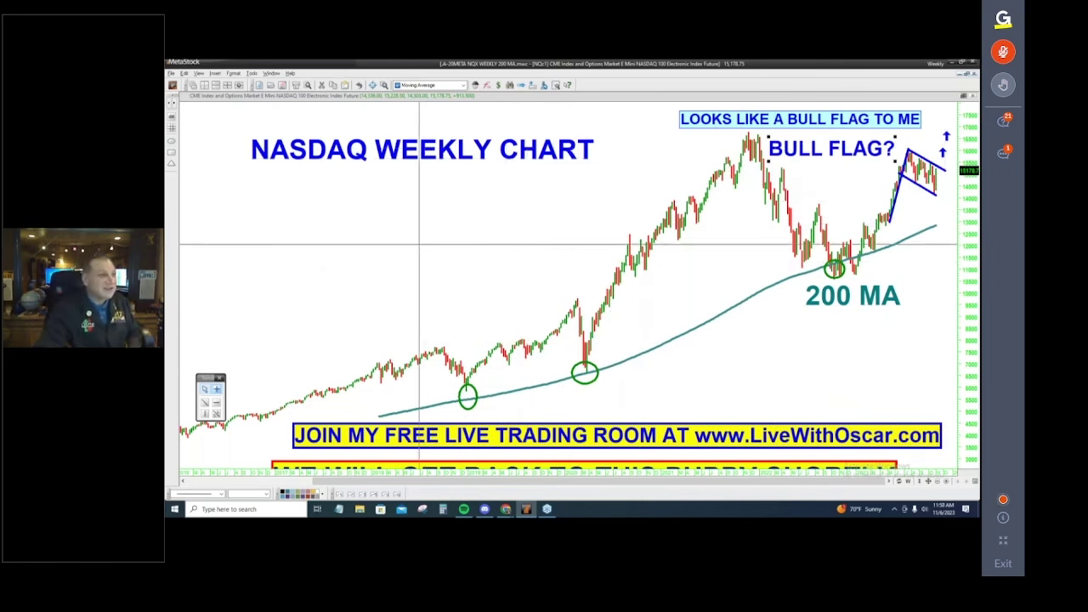
# Bring up the list of saved chart files for opening another chart
pyautogui.click(266, 75)
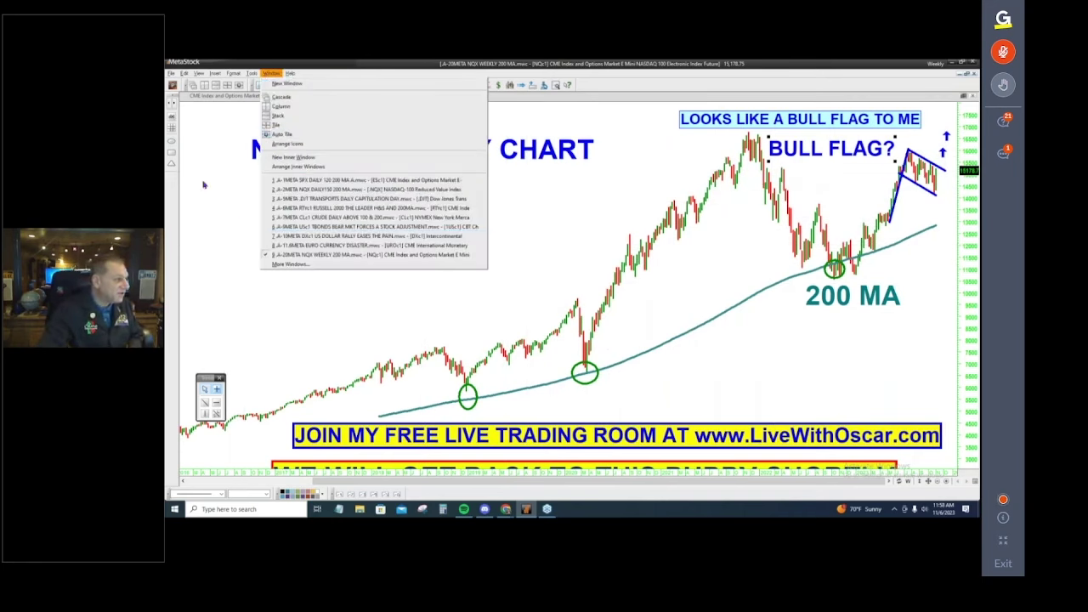
pyautogui.click(171, 73)
pyautogui.click(187, 94)
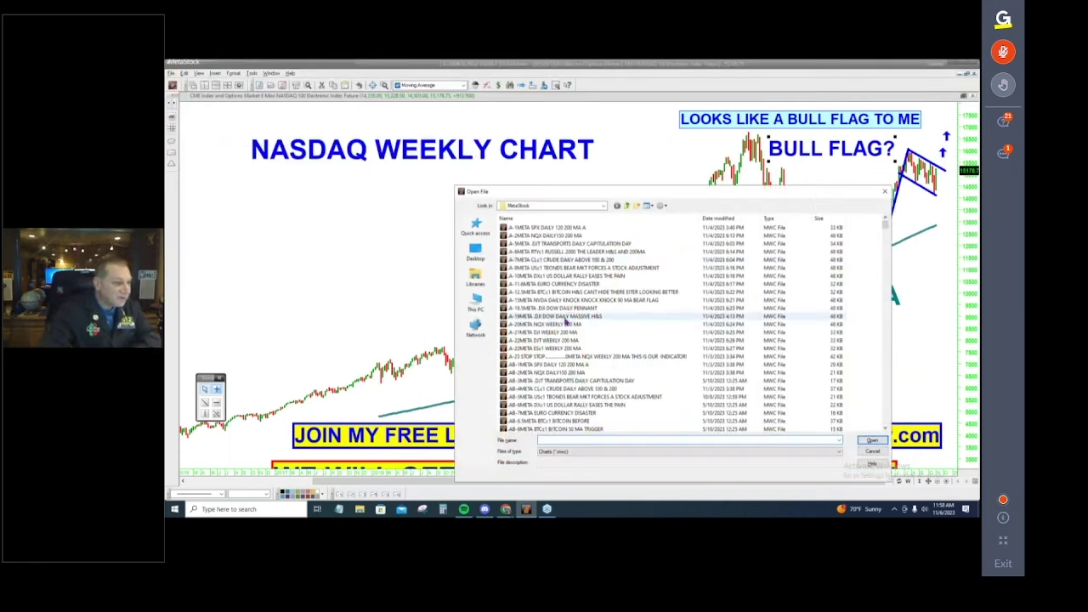